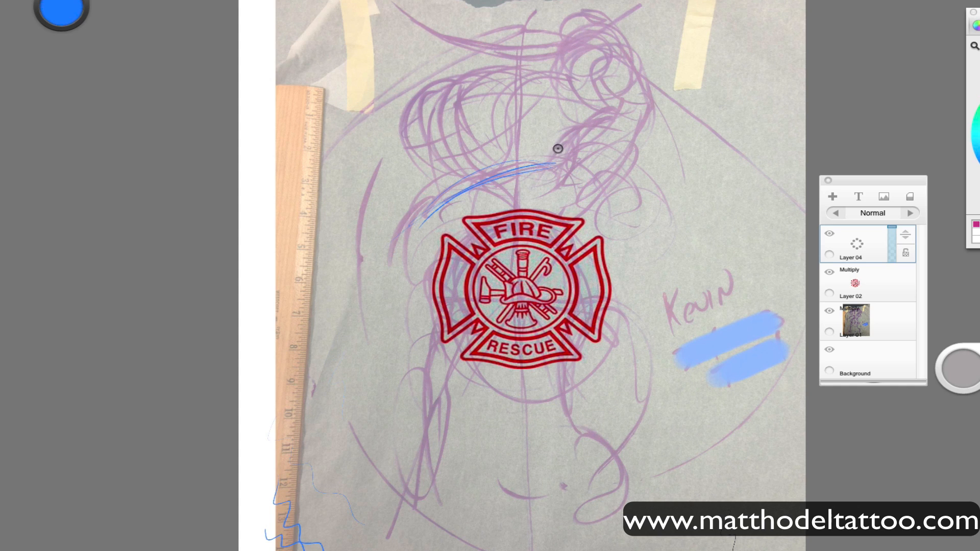
# Rough in the torso guidelines and the raised bent leg with its foot in blue over the fire badge and purple draft.
pyautogui.moveTo(582, 173); pyautogui.dragTo(610, 278)
pyautogui.moveTo(579, 159); pyautogui.dragTo(581, 310)
pyautogui.moveTo(387, 228)
pyautogui.mouseDown()
pyautogui.moveTo(500, 324)
pyautogui.moveTo(582, 294)
pyautogui.mouseUp()
pyautogui.moveTo(585, 307)
pyautogui.mouseDown()
pyautogui.moveTo(607, 354)
pyautogui.moveTo(662, 359)
pyautogui.moveTo(647, 304)
pyautogui.moveTo(586, 396)
pyautogui.moveTo(577, 429)
pyautogui.moveTo(615, 438)
pyautogui.mouseUp()
pyautogui.moveTo(562, 375); pyautogui.dragTo(499, 427)
pyautogui.moveTo(587, 214)
pyautogui.mouseDown()
pyautogui.moveTo(610, 313)
pyautogui.moveTo(645, 278)
pyautogui.moveTo(667, 291)
pyautogui.moveTo(602, 399)
pyautogui.moveTo(587, 398)
pyautogui.mouseUp()
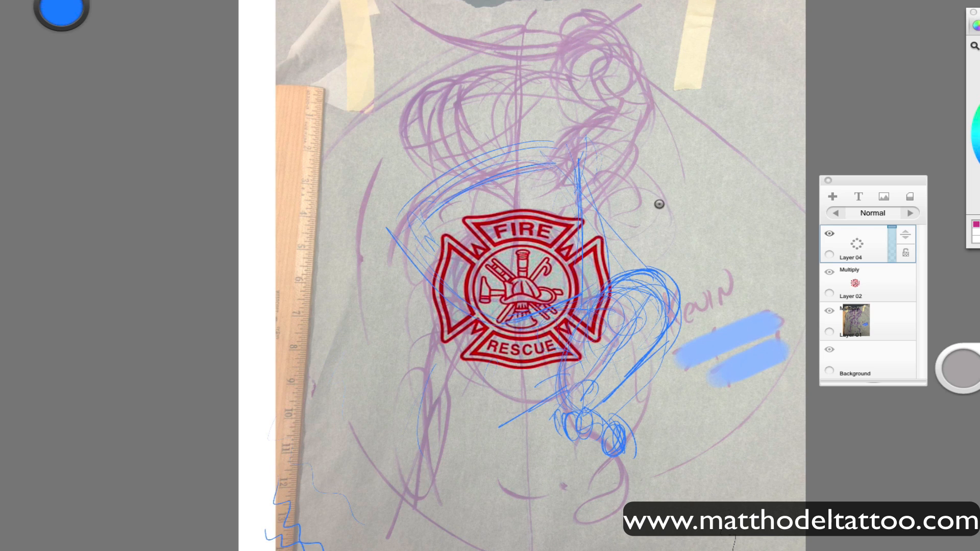
# Erase the foot of the bent leg and redraw it closer to the shin.
pyautogui.moveTo(634, 450)
pyautogui.mouseDown()
pyautogui.moveTo(596, 427)
pyautogui.moveTo(573, 468)
pyautogui.mouseUp()
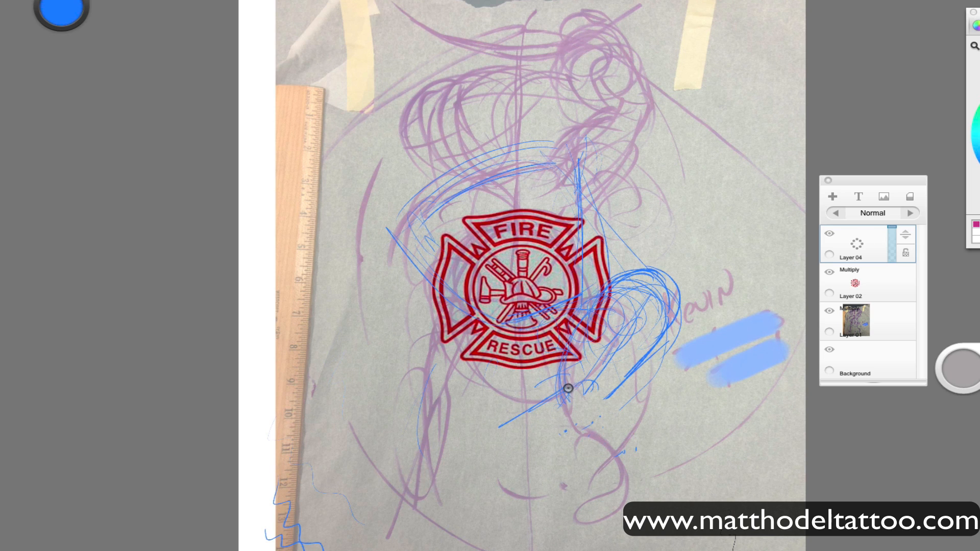
pyautogui.moveTo(568, 387)
pyautogui.mouseDown()
pyautogui.moveTo(577, 364)
pyautogui.moveTo(591, 427)
pyautogui.moveTo(596, 414)
pyautogui.moveTo(568, 406)
pyautogui.moveTo(557, 361)
pyautogui.mouseUp()
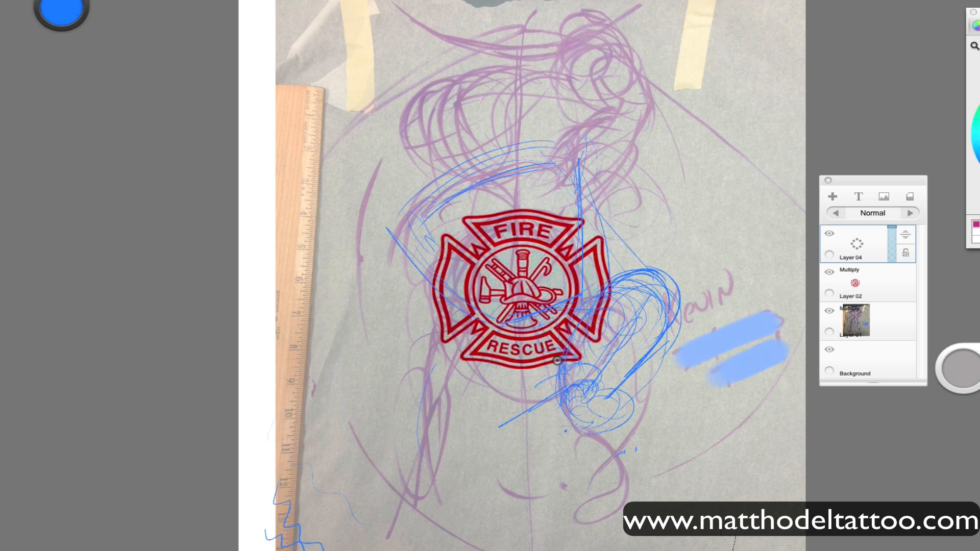
# Sketch the hanging leg below the badge, then rough in its foot and rework the toes of both feet.
pyautogui.moveTo(464, 322)
pyautogui.mouseDown()
pyautogui.moveTo(444, 407)
pyautogui.moveTo(506, 396)
pyautogui.moveTo(468, 421)
pyautogui.moveTo(514, 518)
pyautogui.moveTo(427, 367)
pyautogui.moveTo(453, 444)
pyautogui.moveTo(500, 481)
pyautogui.moveTo(461, 466)
pyautogui.moveTo(574, 422)
pyautogui.moveTo(480, 477)
pyautogui.moveTo(516, 503)
pyautogui.moveTo(498, 462)
pyautogui.moveTo(505, 457)
pyautogui.moveTo(466, 479)
pyautogui.moveTo(429, 406)
pyautogui.moveTo(483, 433)
pyautogui.moveTo(493, 465)
pyautogui.mouseUp()
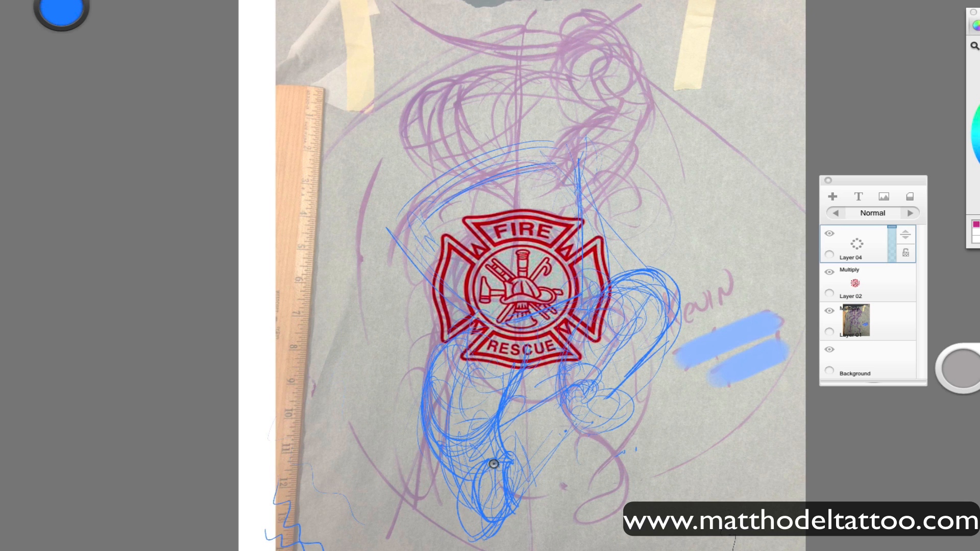
pyautogui.moveTo(643, 306); pyautogui.dragTo(614, 357)
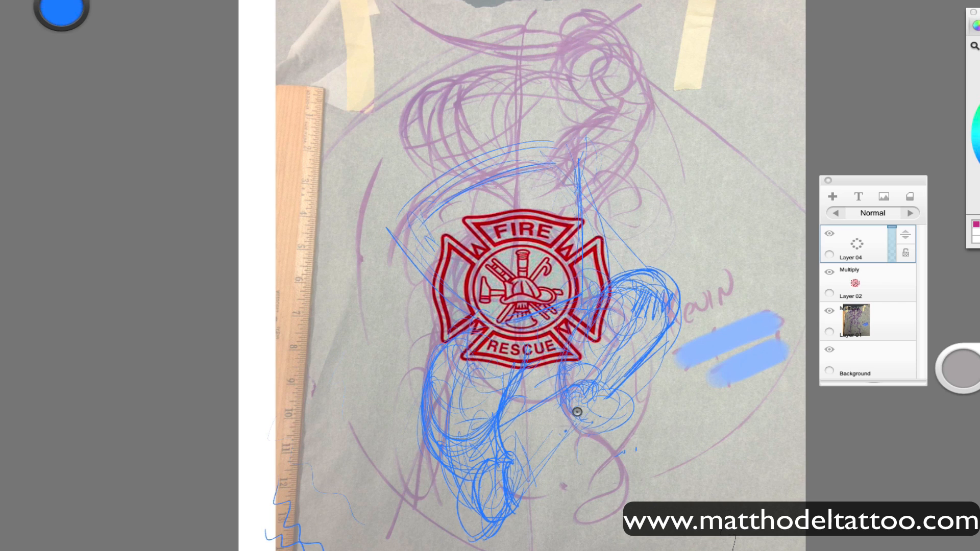
pyautogui.moveTo(529, 505)
pyautogui.mouseDown()
pyautogui.moveTo(501, 477)
pyautogui.moveTo(513, 518)
pyautogui.mouseUp()
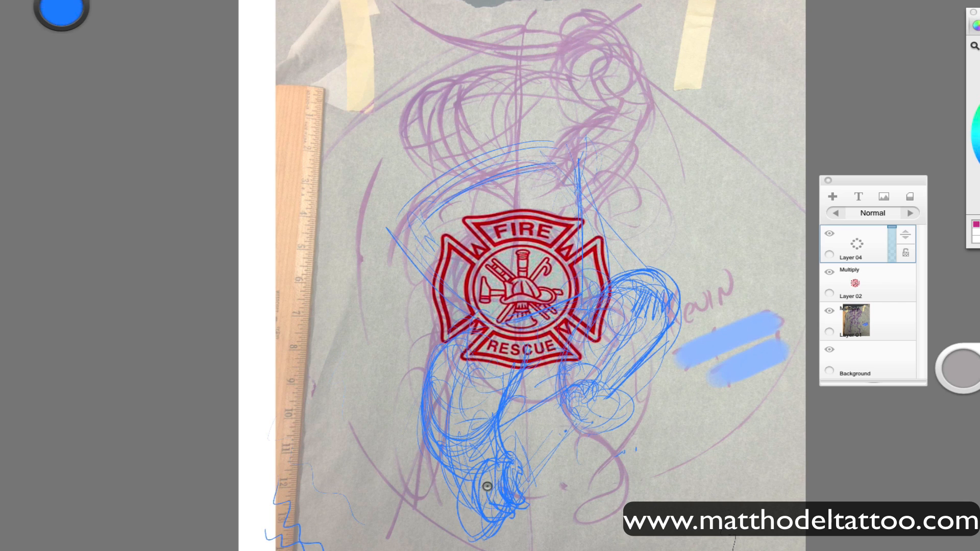
pyautogui.moveTo(487, 485)
pyautogui.mouseDown()
pyautogui.moveTo(509, 508)
pyautogui.moveTo(478, 507)
pyautogui.moveTo(526, 469)
pyautogui.mouseUp()
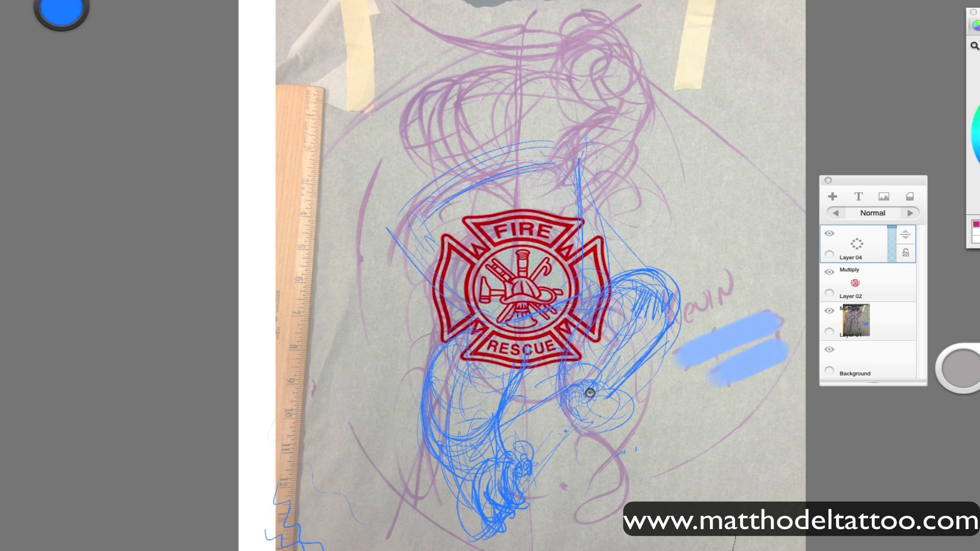
pyautogui.moveTo(590, 393)
pyautogui.mouseDown()
pyautogui.moveTo(612, 412)
pyautogui.moveTo(561, 399)
pyautogui.moveTo(580, 424)
pyautogui.moveTo(595, 400)
pyautogui.moveTo(606, 434)
pyautogui.moveTo(600, 406)
pyautogui.moveTo(616, 396)
pyautogui.moveTo(609, 438)
pyautogui.moveTo(627, 389)
pyautogui.moveTo(622, 407)
pyautogui.moveTo(600, 381)
pyautogui.mouseUp()
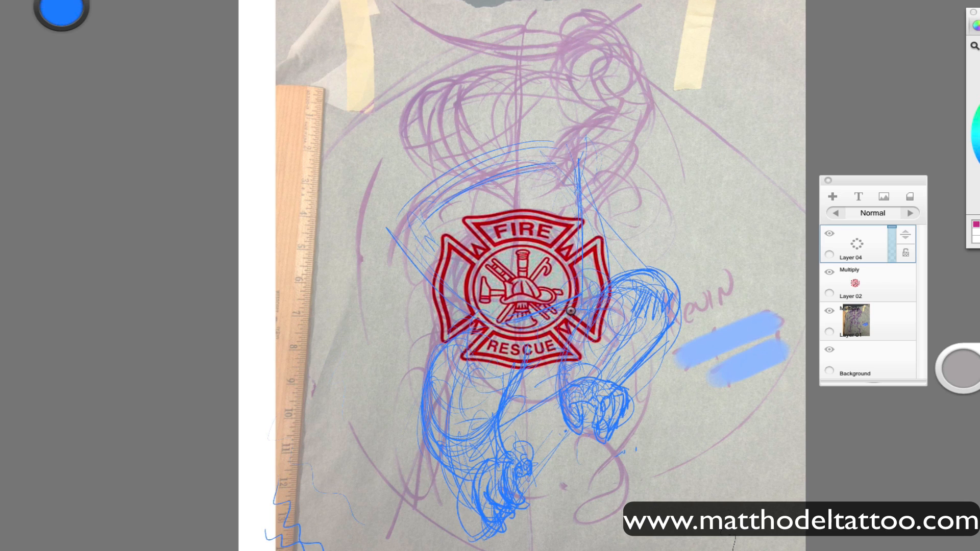
# Sketch the neck, the shoulders and the lowered arm curving around the left side of the badge.
pyautogui.moveTo(498, 179); pyautogui.dragTo(552, 182)
pyautogui.moveTo(506, 171)
pyautogui.mouseDown()
pyautogui.moveTo(552, 171)
pyautogui.moveTo(584, 225)
pyautogui.mouseUp()
pyautogui.moveTo(604, 185); pyautogui.dragTo(480, 295)
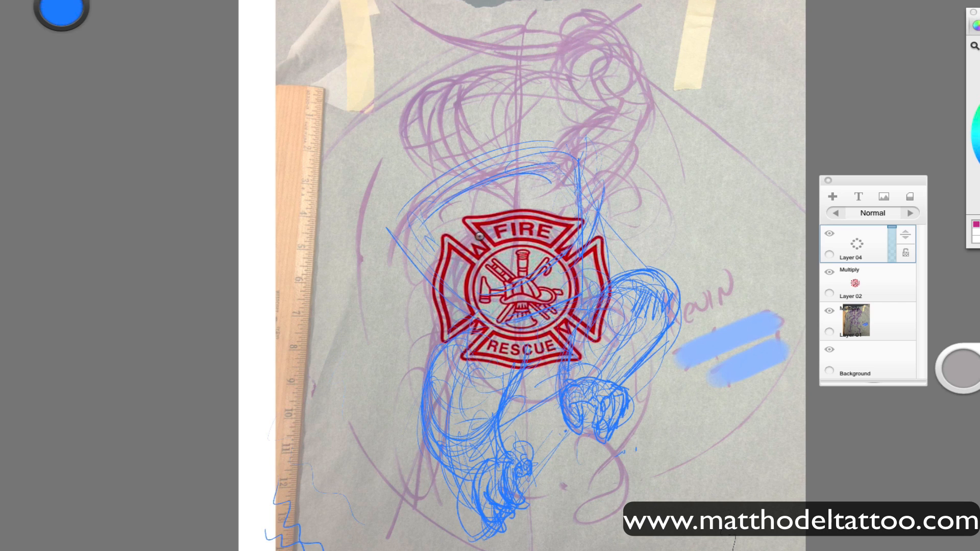
pyautogui.moveTo(481, 196)
pyautogui.mouseDown()
pyautogui.moveTo(502, 257)
pyautogui.moveTo(413, 256)
pyautogui.moveTo(409, 361)
pyautogui.moveTo(403, 234)
pyautogui.moveTo(442, 184)
pyautogui.moveTo(404, 258)
pyautogui.moveTo(579, 166)
pyautogui.moveTo(551, 157)
pyautogui.moveTo(431, 194)
pyautogui.mouseUp()
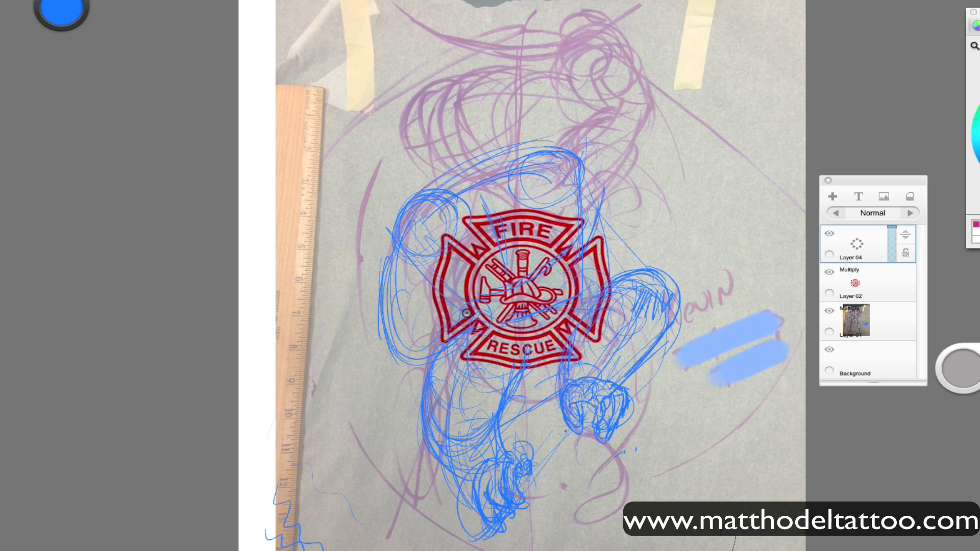
pyautogui.moveTo(467, 313)
pyautogui.mouseDown()
pyautogui.moveTo(415, 220)
pyautogui.moveTo(460, 309)
pyautogui.mouseUp()
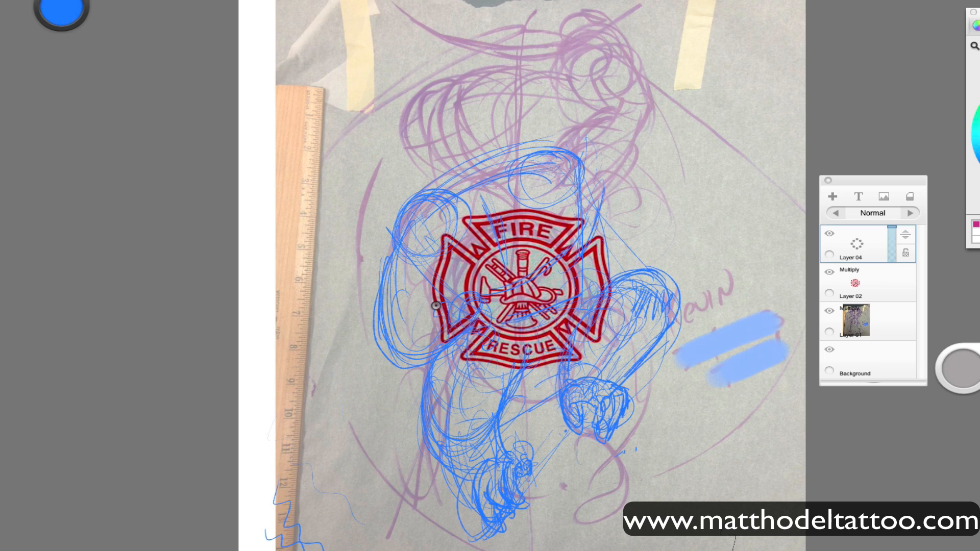
# Sketch the lowered arm's forearm and hand reaching across the lower left of the badge.
pyautogui.moveTo(493, 355)
pyautogui.mouseDown()
pyautogui.moveTo(476, 342)
pyautogui.moveTo(438, 370)
pyautogui.mouseUp()
pyautogui.moveTo(463, 311); pyautogui.dragTo(490, 347)
pyautogui.moveTo(398, 383); pyautogui.dragTo(479, 359)
pyautogui.moveTo(423, 374)
pyautogui.mouseDown()
pyautogui.moveTo(473, 311)
pyautogui.moveTo(476, 354)
pyautogui.moveTo(470, 333)
pyautogui.mouseUp()
# Sketch the raised arm curving from the right shoulder up to a curled hand near the top of the page.
pyautogui.moveTo(594, 198)
pyautogui.mouseDown()
pyautogui.moveTo(632, 155)
pyautogui.moveTo(620, 41)
pyautogui.mouseUp()
pyautogui.moveTo(563, 151)
pyautogui.mouseDown()
pyautogui.moveTo(603, 47)
pyautogui.moveTo(613, 79)
pyautogui.moveTo(538, 1)
pyautogui.mouseUp()
pyautogui.moveTo(556, 164)
pyautogui.mouseDown()
pyautogui.moveTo(547, 11)
pyautogui.moveTo(559, 14)
pyautogui.mouseUp()
pyautogui.moveTo(616, 85); pyautogui.dragTo(584, 197)
pyautogui.moveTo(442, 462); pyautogui.dragTo(477, 536)
pyautogui.moveTo(462, 360); pyautogui.dragTo(559, 550)
pyautogui.moveTo(595, 49); pyautogui.dragTo(582, 181)
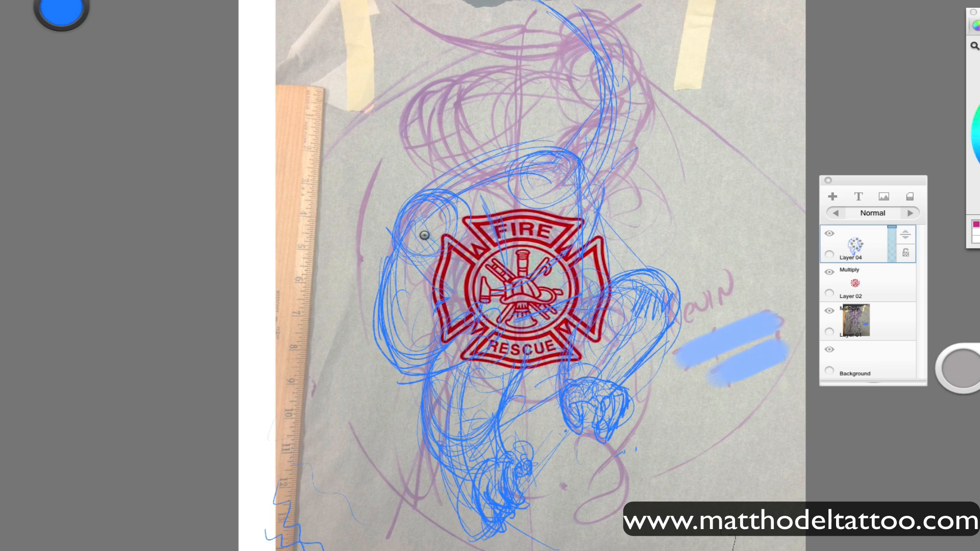
pyautogui.moveTo(444, 207); pyautogui.dragTo(383, 386)
pyautogui.moveTo(715, 183); pyautogui.dragTo(577, 470)
pyautogui.moveTo(564, 24)
pyautogui.mouseDown()
pyautogui.moveTo(602, 51)
pyautogui.moveTo(586, 72)
pyautogui.moveTo(606, 113)
pyautogui.moveTo(601, 72)
pyautogui.moveTo(604, 190)
pyautogui.moveTo(562, 148)
pyautogui.moveTo(613, 229)
pyautogui.mouseUp()
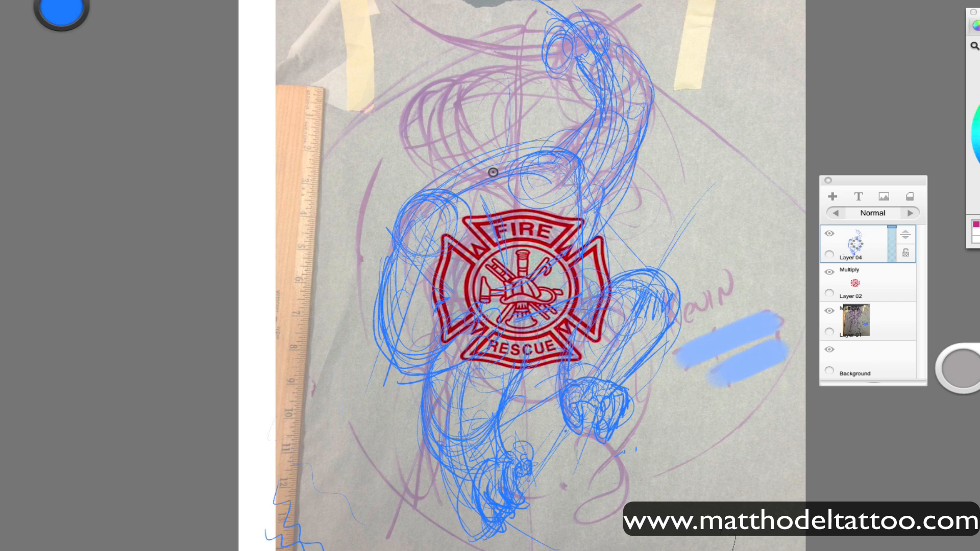
# Rough in the round head above the badge, between the two shoulders.
pyautogui.moveTo(535, 83)
pyautogui.mouseDown()
pyautogui.moveTo(470, 199)
pyautogui.moveTo(459, 153)
pyautogui.mouseUp()
pyautogui.moveTo(549, 117)
pyautogui.mouseDown()
pyautogui.moveTo(547, 148)
pyautogui.moveTo(463, 72)
pyautogui.moveTo(521, 164)
pyautogui.moveTo(437, 173)
pyautogui.moveTo(397, 218)
pyautogui.mouseUp()
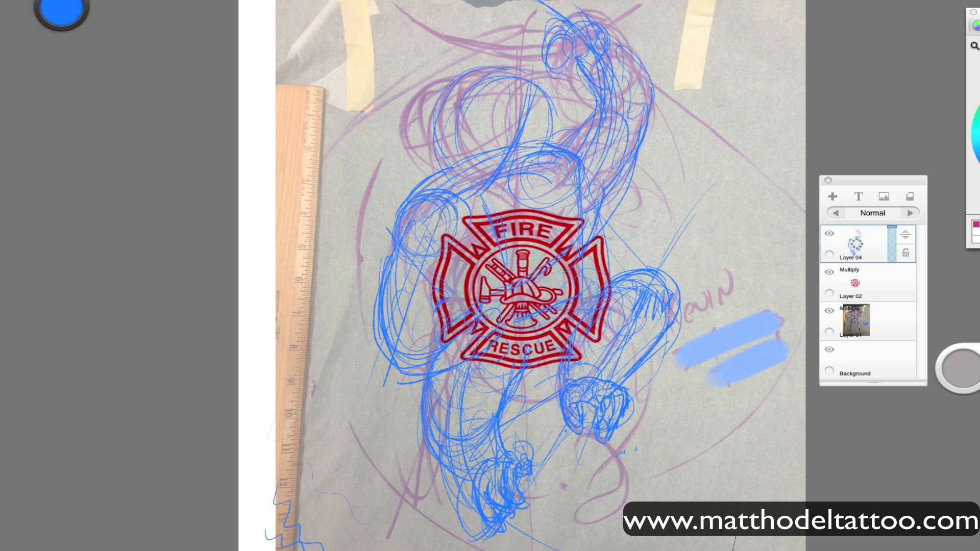
pyautogui.moveTo(459, 77)
pyautogui.mouseDown()
pyautogui.moveTo(520, 102)
pyautogui.moveTo(470, 179)
pyautogui.moveTo(606, 204)
pyautogui.mouseUp()
pyautogui.moveTo(424, 181)
pyautogui.mouseDown()
pyautogui.moveTo(604, 224)
pyautogui.moveTo(608, 171)
pyautogui.moveTo(402, 175)
pyautogui.moveTo(525, 136)
pyautogui.moveTo(473, 129)
pyautogui.moveTo(545, 119)
pyautogui.moveTo(531, 199)
pyautogui.moveTo(500, 81)
pyautogui.moveTo(518, 144)
pyautogui.mouseUp()
# Refine the head outline and sketch the face's center lines, brow and eye guides.
pyautogui.press('space')
pyautogui.moveTo(608, 501)
pyautogui.mouseDown()
pyautogui.moveTo(642, 477)
pyautogui.moveTo(584, 219)
pyautogui.mouseUp()
pyautogui.moveTo(397, 183)
pyautogui.mouseDown()
pyautogui.moveTo(458, 144)
pyautogui.moveTo(420, 148)
pyautogui.moveTo(440, 172)
pyautogui.moveTo(444, 136)
pyautogui.mouseUp()
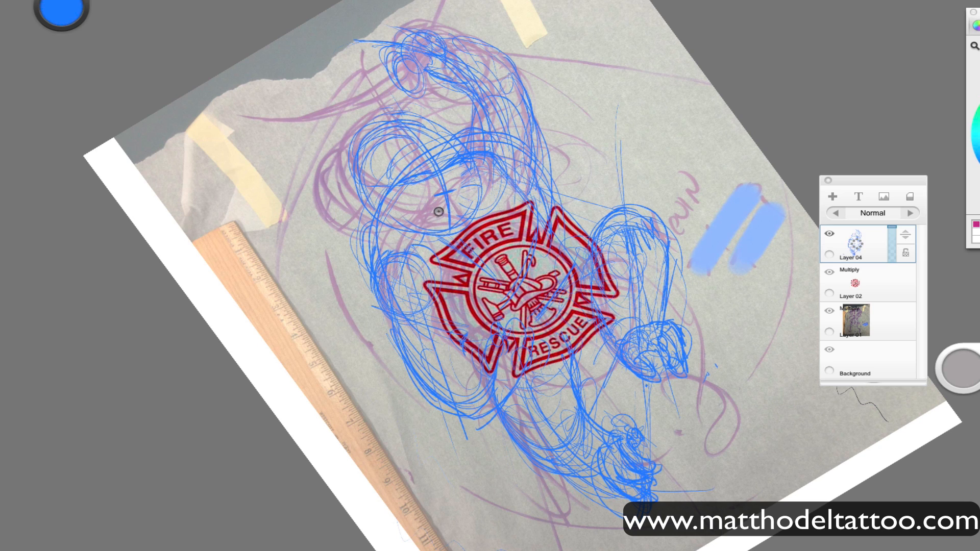
pyautogui.moveTo(428, 176)
pyautogui.mouseDown()
pyautogui.moveTo(445, 127)
pyautogui.moveTo(371, 133)
pyautogui.moveTo(351, 177)
pyautogui.moveTo(357, 205)
pyautogui.moveTo(367, 207)
pyautogui.moveTo(355, 190)
pyautogui.moveTo(358, 218)
pyautogui.mouseUp()
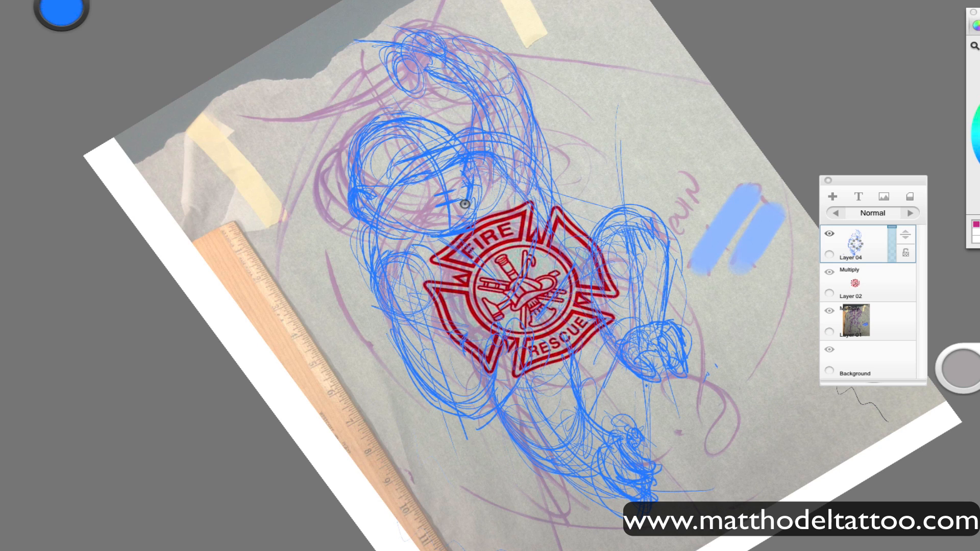
pyautogui.moveTo(461, 234); pyautogui.dragTo(410, 192)
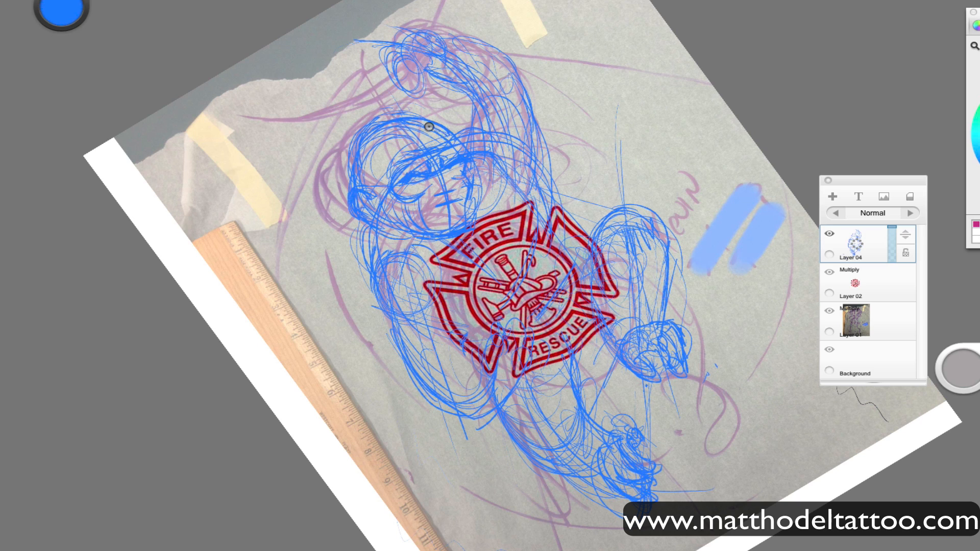
# Hatch the top of the monkey's head, draw the ear, and detail the eyes, nose and open mouth.
pyautogui.moveTo(445, 135); pyautogui.dragTo(388, 129)
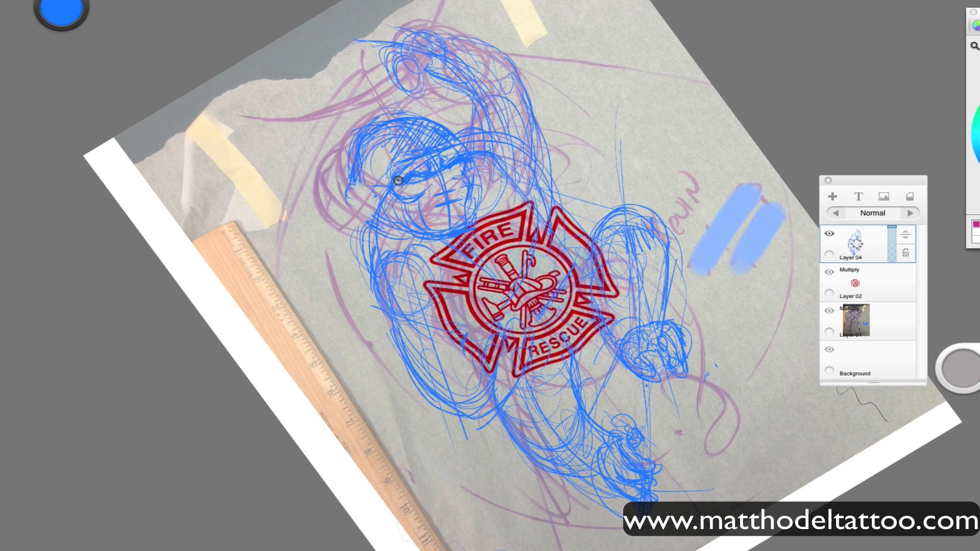
pyautogui.moveTo(350, 200); pyautogui.dragTo(341, 184)
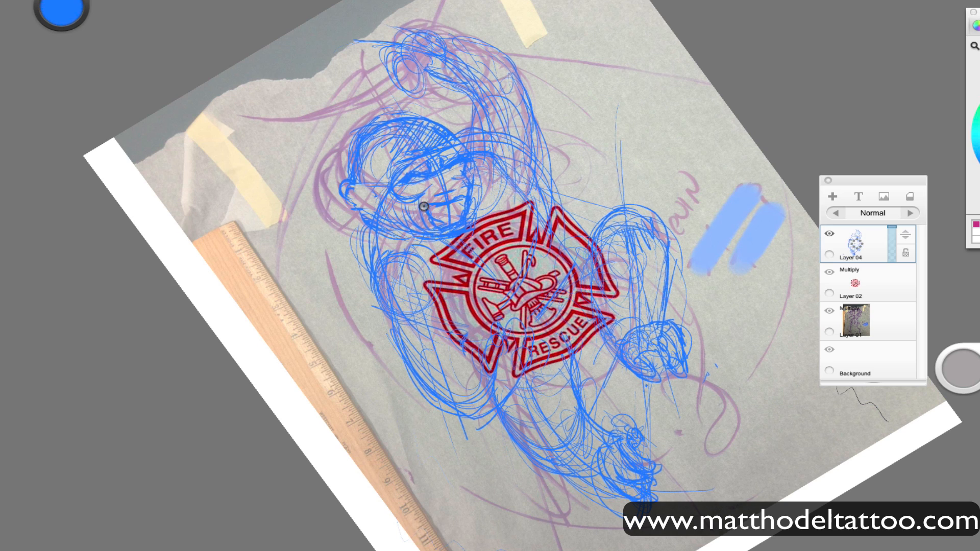
pyautogui.moveTo(962, 370); pyautogui.dragTo(953, 356)
pyautogui.moveTo(475, 222); pyautogui.dragTo(444, 223)
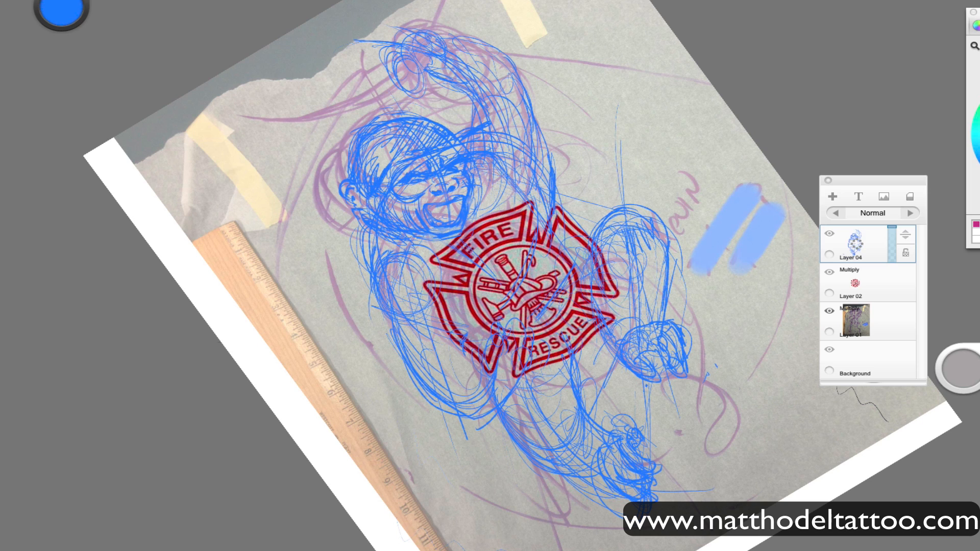
# Select the sketched head, scale it down slightly, shift it left and clear the selection.
pyautogui.click(131, 0)
pyautogui.click(166, 104)
pyautogui.moveTo(465, 208)
pyautogui.mouseDown()
pyautogui.moveTo(470, 185)
pyautogui.moveTo(324, 163)
pyautogui.moveTo(462, 230)
pyautogui.moveTo(463, 206)
pyautogui.moveTo(540, 286)
pyautogui.moveTo(515, 240)
pyautogui.mouseUp()
pyautogui.press('v')
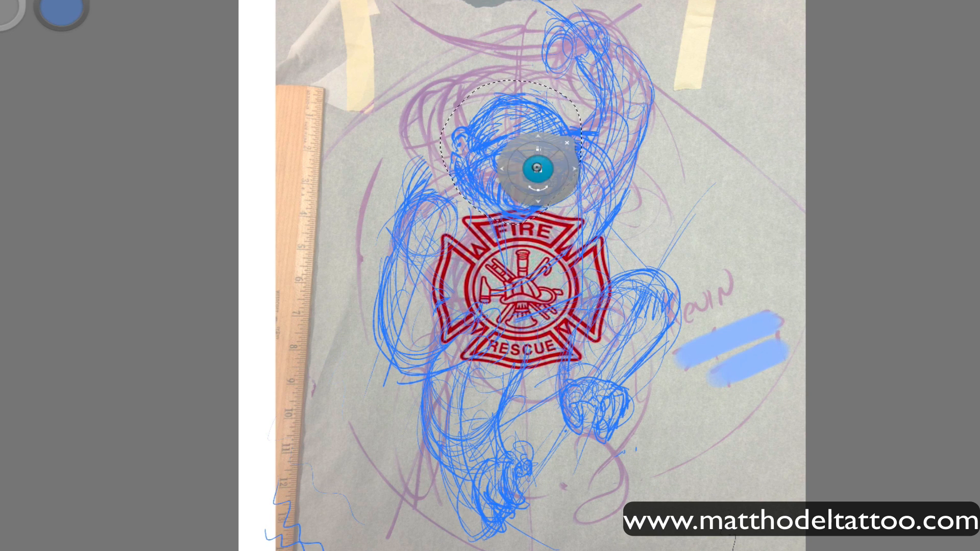
pyautogui.moveTo(538, 169)
pyautogui.mouseDown()
pyautogui.moveTo(526, 167)
pyautogui.moveTo(630, 440)
pyautogui.moveTo(537, 195)
pyautogui.mouseUp()
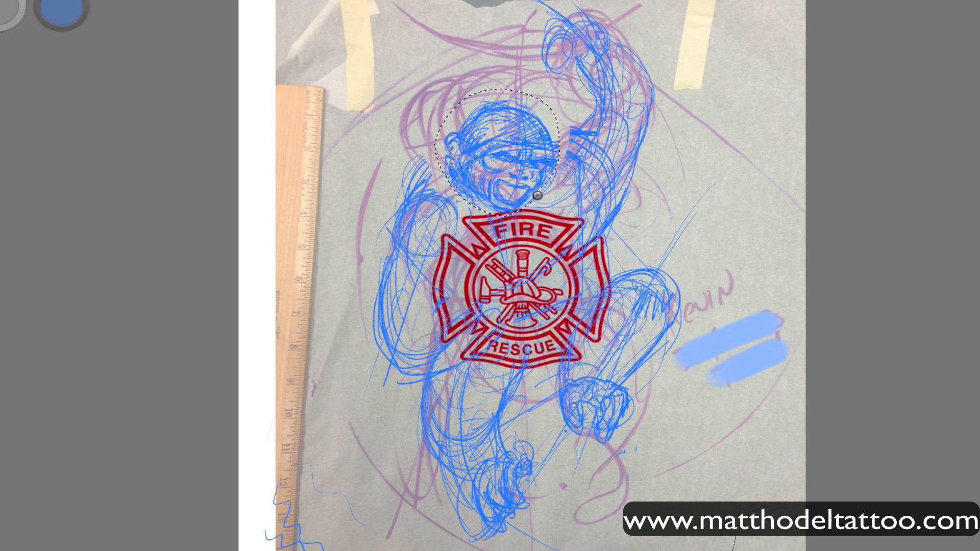
pyautogui.hotkey('ctrl', 'd')
# Hide the reference photo on Layer 01 and add an empty layer directly beneath Layer 04 for drawing.
pyautogui.moveTo(979, 133); pyautogui.dragTo(923, 96)
pyautogui.click(887, 227)
pyautogui.click(888, 227)
pyautogui.click(887, 227)
pyautogui.click(910, 214)
pyautogui.moveTo(914, 199); pyautogui.dragTo(914, 164)
pyautogui.press('b')
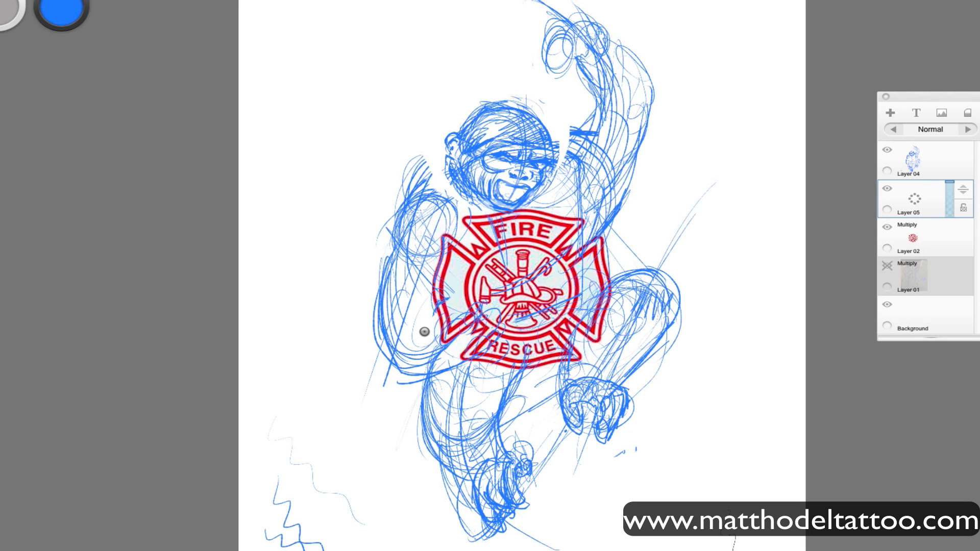
# Turn on symmetry and trace the fire badge's cross outline and inner circle in blue on Layer 05.
pyautogui.press('y')
pyautogui.moveTo(437, 266)
pyautogui.mouseDown()
pyautogui.moveTo(444, 341)
pyautogui.moveTo(448, 236)
pyautogui.moveTo(476, 256)
pyautogui.moveTo(464, 221)
pyautogui.moveTo(521, 209)
pyautogui.mouseUp()
pyautogui.moveTo(444, 342)
pyautogui.mouseDown()
pyautogui.moveTo(468, 327)
pyautogui.moveTo(518, 368)
pyautogui.mouseUp()
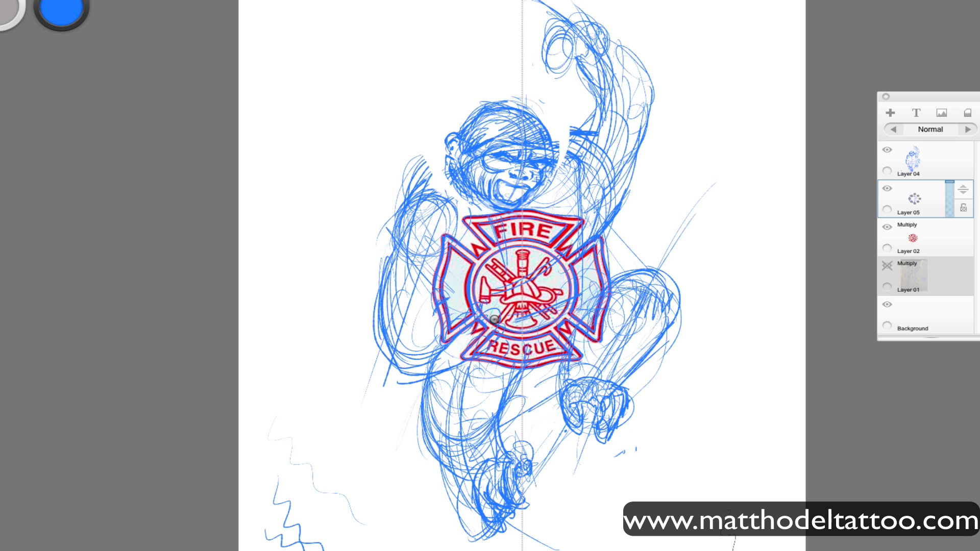
# Hide the original badge on Layer 02, lock Layer 05's transparency and recolor the traced badge lines red.
pyautogui.click(884, 231)
pyautogui.click(962, 208)
pyautogui.click(7, 534)
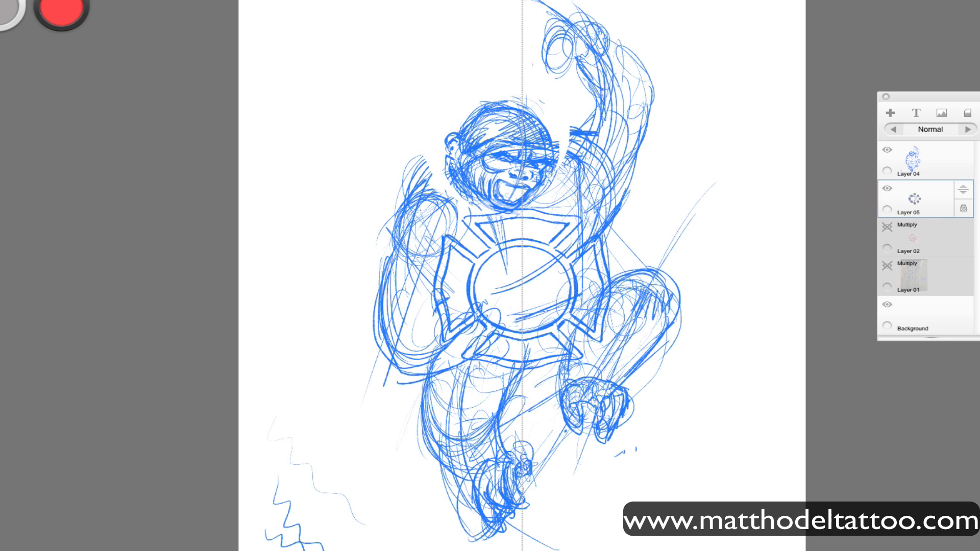
pyautogui.moveTo(557, 309); pyautogui.dragTo(521, 246)
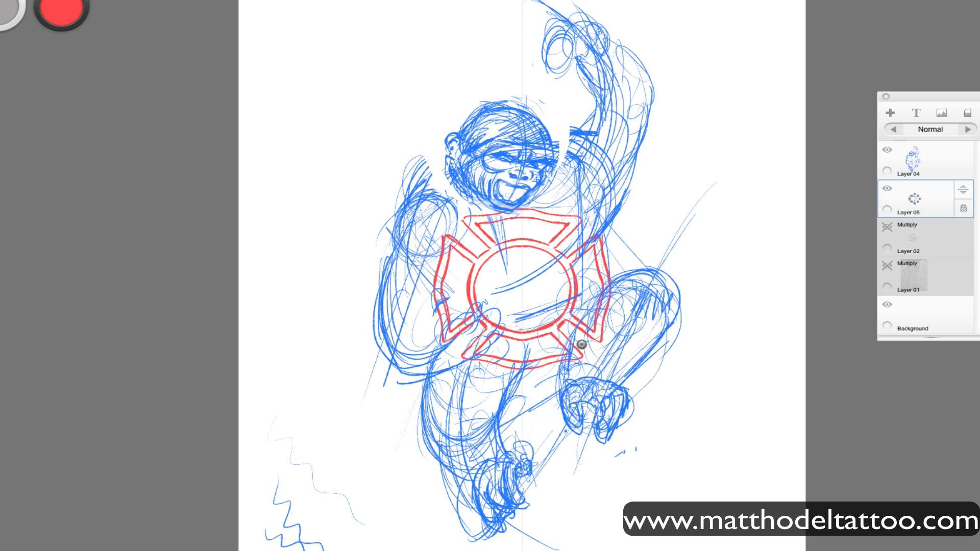
# Make Layer 04 active, pick a darker blue and try the brush with test marks beside the figure.
pyautogui.click(902, 163)
pyautogui.click(7, 534)
pyautogui.moveTo(732, 148); pyautogui.dragTo(731, 172)
pyautogui.moveTo(696, 49); pyautogui.dragTo(726, 109)
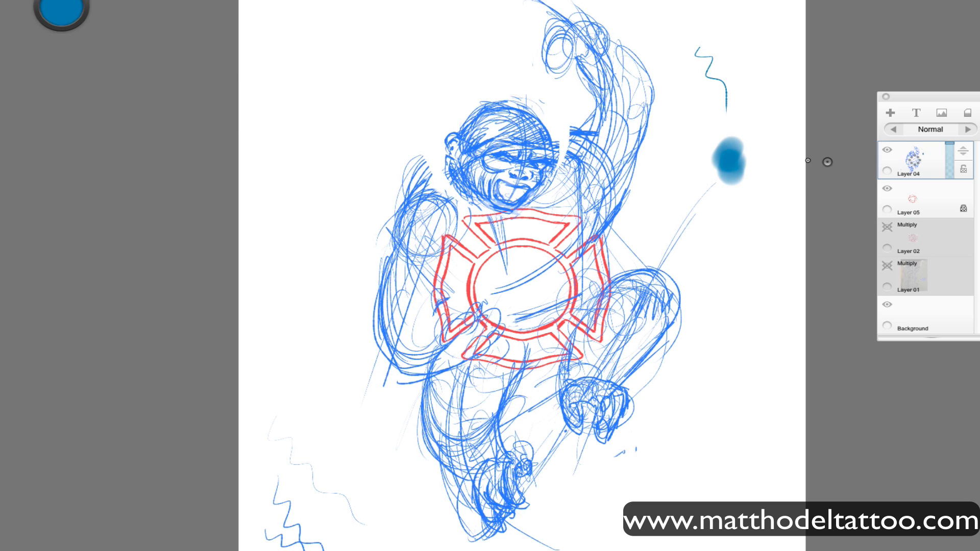
pyautogui.moveTo(772, 236); pyautogui.dragTo(779, 331)
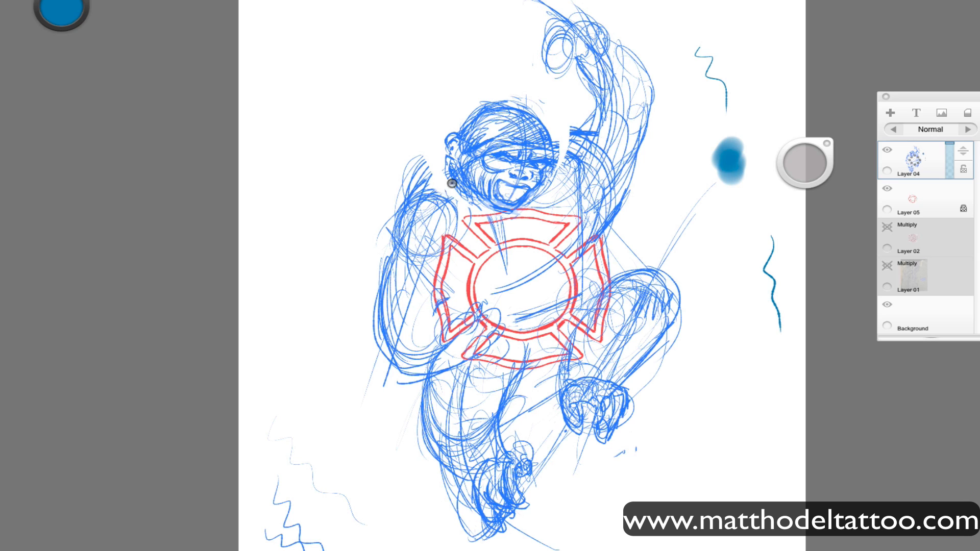
# Define the neck, shoulder and outer contour of the lowered arm with darker blue lines.
pyautogui.moveTo(450, 182)
pyautogui.mouseDown()
pyautogui.moveTo(401, 215)
pyautogui.moveTo(438, 177)
pyautogui.moveTo(387, 249)
pyautogui.mouseUp()
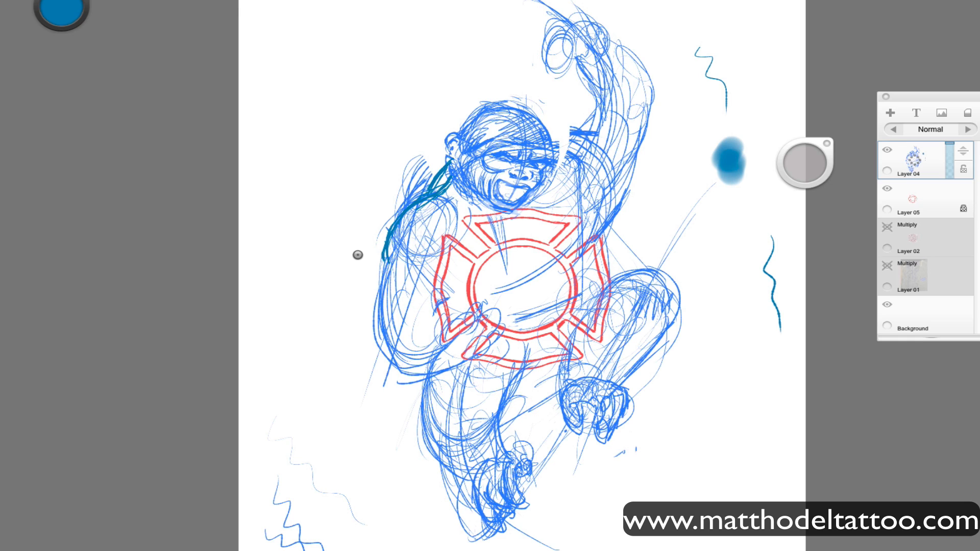
pyautogui.moveTo(385, 262); pyautogui.dragTo(380, 339)
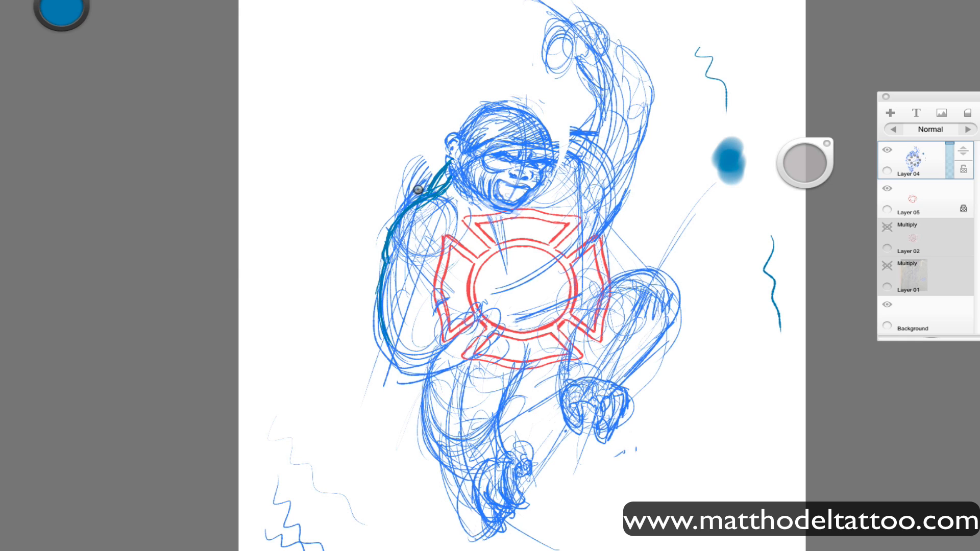
pyautogui.moveTo(455, 194); pyautogui.dragTo(410, 239)
# Draw the raised arm's shoulder line and the lower chest curve in darker blue, hiding the badge tracing on Layer 05.
pyautogui.moveTo(557, 168)
pyautogui.mouseDown()
pyautogui.moveTo(589, 153)
pyautogui.moveTo(582, 131)
pyautogui.mouseUp()
pyautogui.moveTo(633, 161)
pyautogui.mouseDown()
pyautogui.moveTo(601, 231)
pyautogui.moveTo(613, 204)
pyautogui.moveTo(560, 265)
pyautogui.moveTo(525, 284)
pyautogui.mouseUp()
pyautogui.click(887, 189)
pyautogui.moveTo(591, 230); pyautogui.dragTo(528, 281)
pyautogui.moveTo(583, 187)
pyautogui.mouseDown()
pyautogui.moveTo(587, 241)
pyautogui.moveTo(432, 298)
pyautogui.mouseUp()
# Draw both chest muscles and their center divide in darker blue, and strengthen the lowered arm's contour.
pyautogui.moveTo(517, 231)
pyautogui.mouseDown()
pyautogui.moveTo(520, 282)
pyautogui.moveTo(570, 253)
pyautogui.mouseUp()
pyautogui.moveTo(528, 235)
pyautogui.mouseDown()
pyautogui.moveTo(525, 274)
pyautogui.moveTo(508, 285)
pyautogui.moveTo(510, 261)
pyautogui.moveTo(490, 221)
pyautogui.moveTo(483, 291)
pyautogui.moveTo(512, 291)
pyautogui.mouseUp()
pyautogui.moveTo(574, 249)
pyautogui.mouseDown()
pyautogui.moveTo(535, 278)
pyautogui.moveTo(488, 283)
pyautogui.mouseUp()
pyautogui.moveTo(499, 232)
pyautogui.mouseDown()
pyautogui.moveTo(466, 267)
pyautogui.moveTo(480, 282)
pyautogui.mouseUp()
pyautogui.moveTo(492, 254); pyautogui.dragTo(522, 255)
pyautogui.press('l')
pyautogui.moveTo(553, 199)
pyautogui.mouseDown()
pyautogui.moveTo(533, 206)
pyautogui.moveTo(577, 208)
pyautogui.moveTo(552, 193)
pyautogui.moveTo(591, 216)
pyautogui.mouseUp()
pyautogui.press('b')
pyautogui.moveTo(447, 250)
pyautogui.mouseDown()
pyautogui.moveTo(444, 229)
pyautogui.moveTo(450, 255)
pyautogui.moveTo(411, 335)
pyautogui.moveTo(382, 282)
pyautogui.mouseUp()
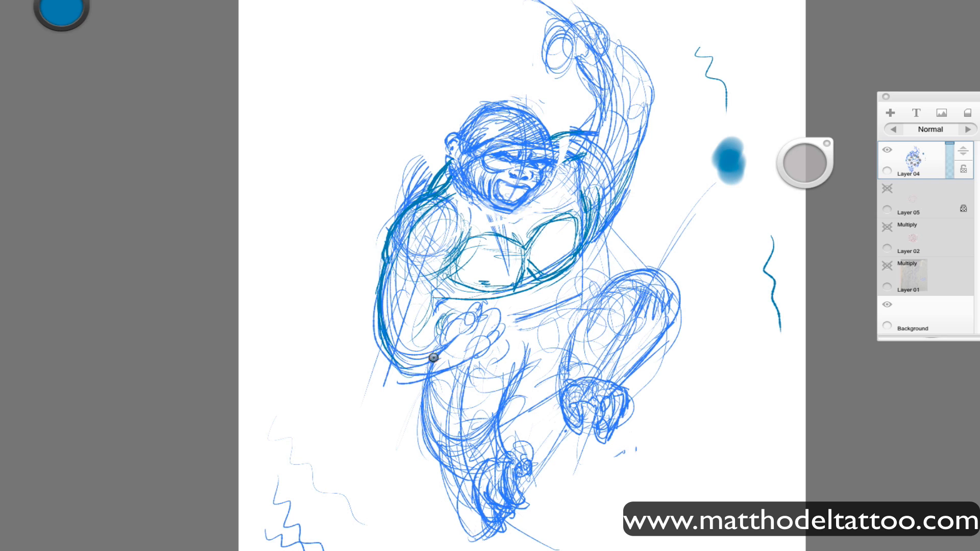
# Define the inner and outer contours of the raised arm from shoulder to wrist in darker blue.
pyautogui.moveTo(593, 233)
pyautogui.mouseDown()
pyautogui.moveTo(643, 117)
pyautogui.moveTo(637, 138)
pyautogui.mouseUp()
pyautogui.moveTo(568, 142); pyautogui.dragTo(601, 109)
pyautogui.moveTo(642, 122); pyautogui.dragTo(640, 173)
pyautogui.moveTo(586, 59); pyautogui.dragTo(600, 109)
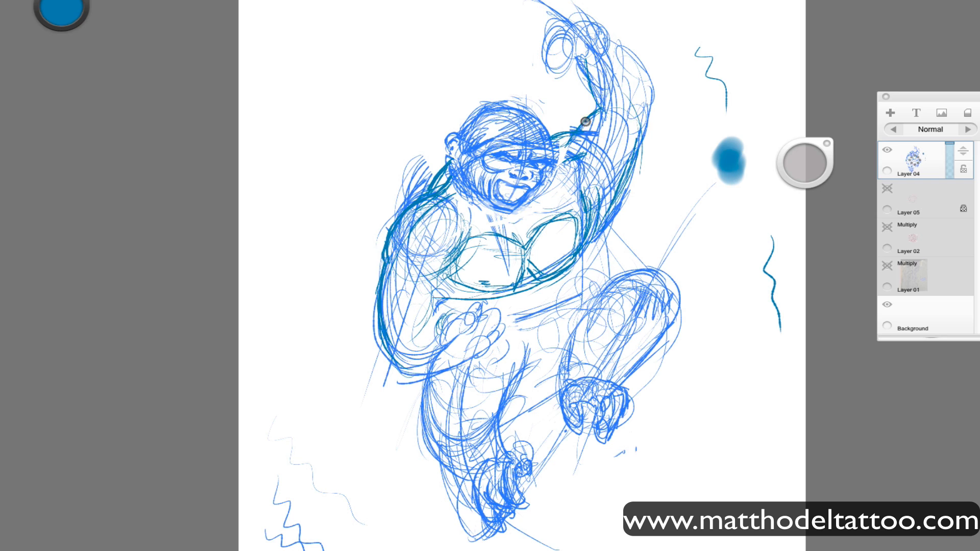
pyautogui.moveTo(615, 47)
pyautogui.mouseDown()
pyautogui.moveTo(645, 104)
pyautogui.moveTo(607, 61)
pyautogui.moveTo(645, 100)
pyautogui.mouseUp()
# Strengthen the waist, belly, lower chest and inner edge of the lowered arm in darker blue.
pyautogui.moveTo(608, 43)
pyautogui.mouseDown()
pyautogui.moveTo(646, 106)
pyautogui.moveTo(577, 241)
pyautogui.moveTo(581, 289)
pyautogui.moveTo(567, 326)
pyautogui.moveTo(536, 359)
pyautogui.moveTo(531, 349)
pyautogui.moveTo(561, 335)
pyautogui.mouseUp()
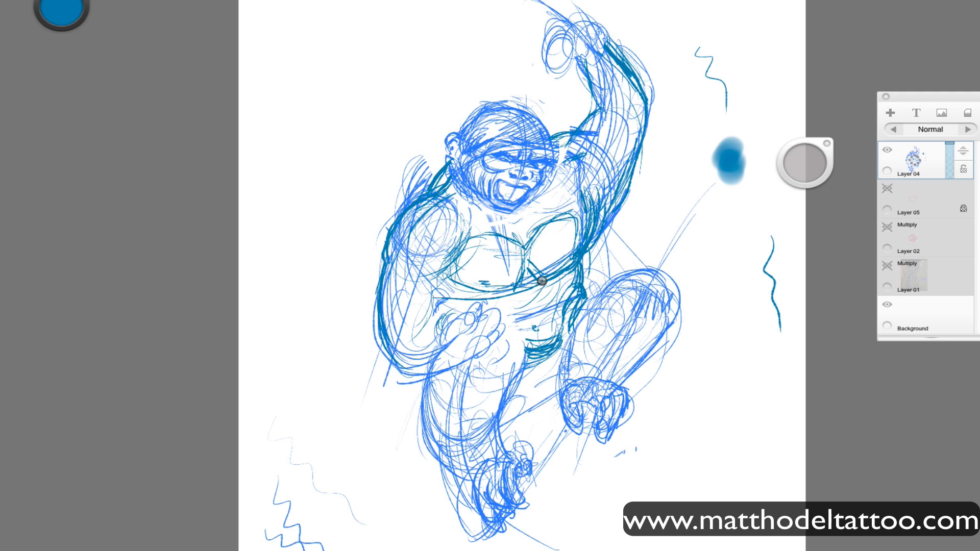
pyautogui.moveTo(513, 288)
pyautogui.mouseDown()
pyautogui.moveTo(551, 282)
pyautogui.moveTo(431, 306)
pyautogui.moveTo(430, 280)
pyautogui.moveTo(426, 332)
pyautogui.mouseUp()
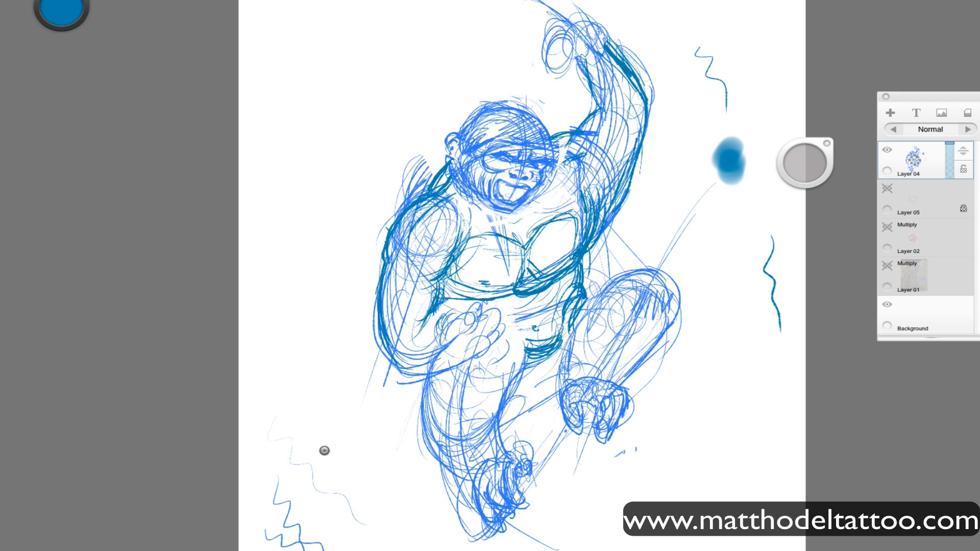
pyautogui.moveTo(444, 282); pyautogui.dragTo(398, 369)
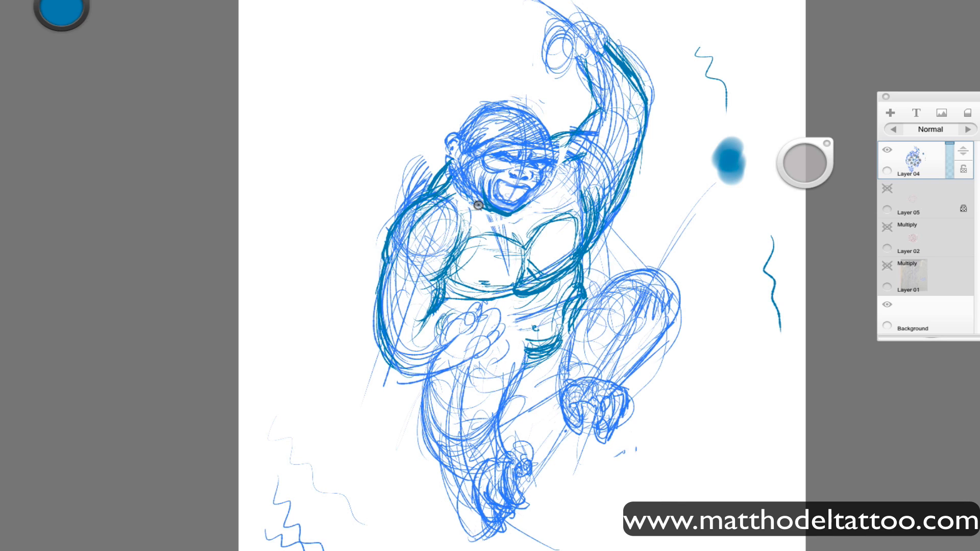
# Add fur strokes across the upper chest and fade the old shoulder and outer lines of the lowered arm.
pyautogui.moveTo(456, 210)
pyautogui.mouseDown()
pyautogui.moveTo(437, 217)
pyautogui.moveTo(454, 218)
pyautogui.moveTo(456, 257)
pyautogui.moveTo(453, 243)
pyautogui.moveTo(414, 272)
pyautogui.moveTo(475, 232)
pyautogui.moveTo(525, 255)
pyautogui.moveTo(535, 233)
pyautogui.moveTo(517, 252)
pyautogui.moveTo(531, 196)
pyautogui.moveTo(555, 215)
pyautogui.moveTo(582, 183)
pyautogui.moveTo(500, 215)
pyautogui.moveTo(564, 178)
pyautogui.moveTo(582, 196)
pyautogui.moveTo(603, 179)
pyautogui.moveTo(592, 226)
pyautogui.mouseUp()
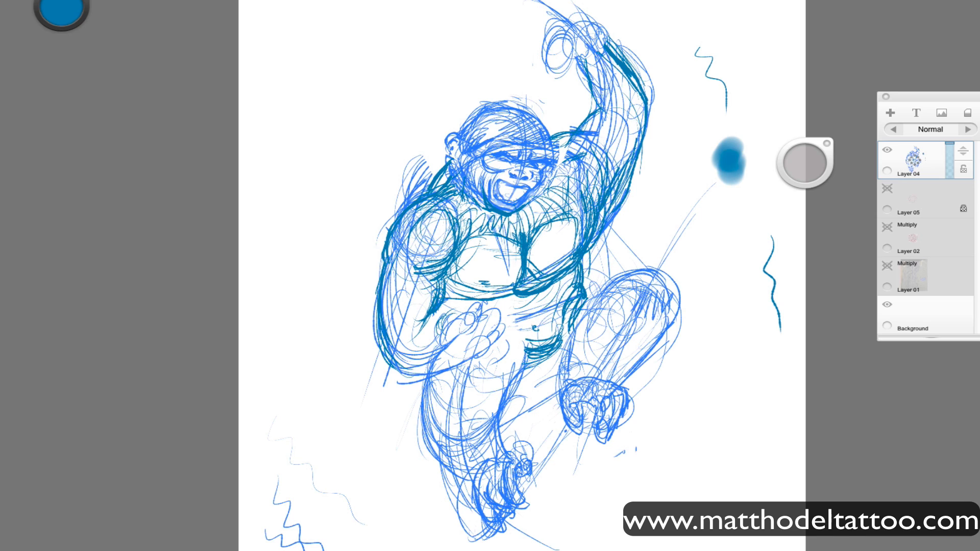
pyautogui.moveTo(437, 307)
pyautogui.mouseDown()
pyautogui.moveTo(408, 210)
pyautogui.moveTo(416, 268)
pyautogui.moveTo(430, 200)
pyautogui.moveTo(377, 327)
pyautogui.moveTo(422, 143)
pyautogui.moveTo(406, 206)
pyautogui.moveTo(386, 215)
pyautogui.mouseUp()
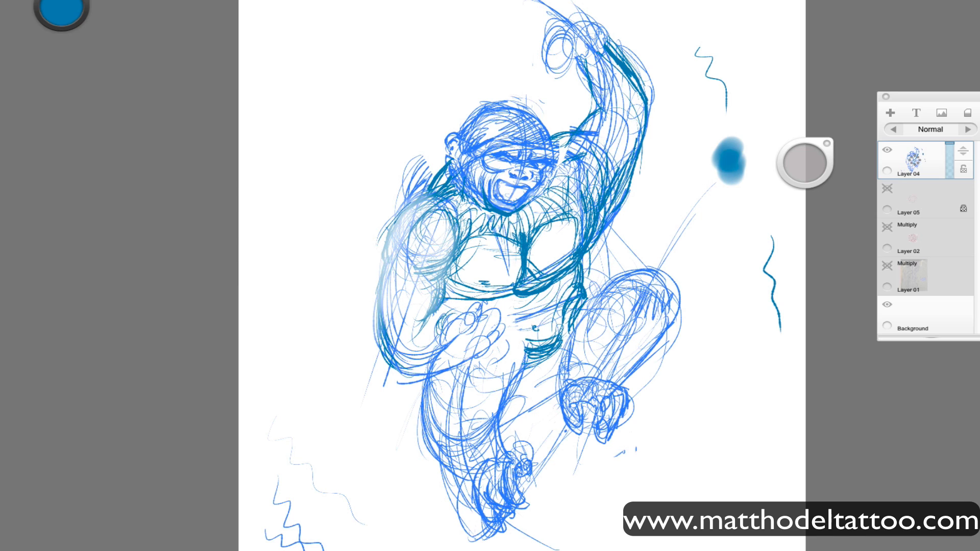
pyautogui.press('Tab')
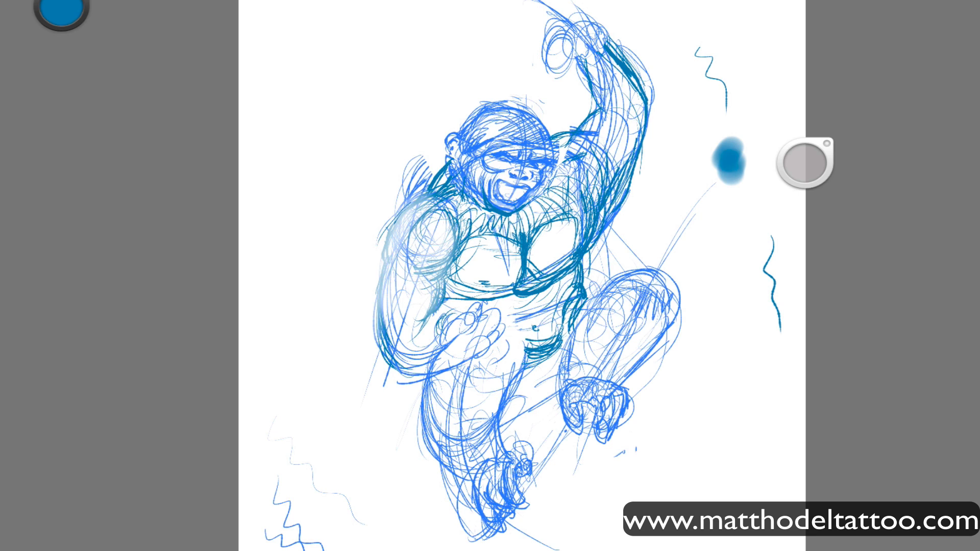
pyautogui.press('Tab')
pyautogui.moveTo(735, 227); pyautogui.dragTo(743, 247)
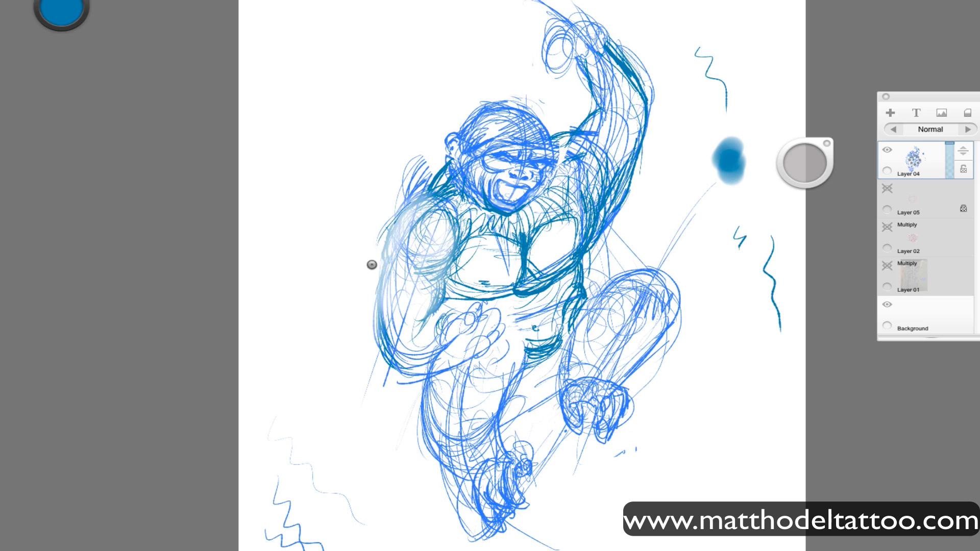
# Redraw the lowered arm bulkier in darker blue, with a wider shoulder and elbow, and reinforce the raised arm's contours.
pyautogui.moveTo(371, 298)
pyautogui.mouseDown()
pyautogui.moveTo(386, 358)
pyautogui.moveTo(373, 305)
pyautogui.moveTo(377, 353)
pyautogui.moveTo(393, 365)
pyautogui.moveTo(383, 231)
pyautogui.moveTo(416, 197)
pyautogui.moveTo(446, 208)
pyautogui.moveTo(370, 225)
pyautogui.moveTo(393, 205)
pyautogui.moveTo(448, 229)
pyautogui.moveTo(357, 248)
pyautogui.moveTo(386, 324)
pyautogui.moveTo(367, 353)
pyautogui.mouseUp()
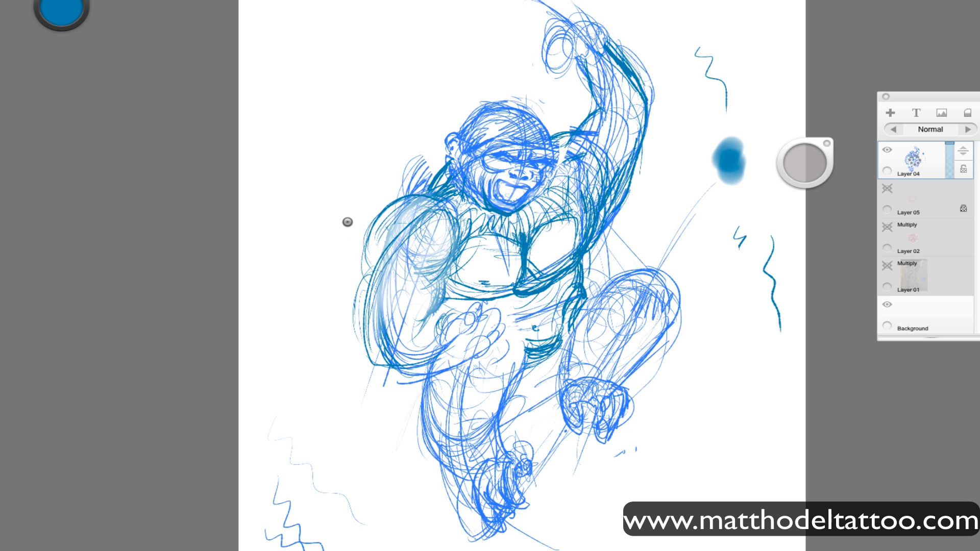
pyautogui.moveTo(442, 326); pyautogui.dragTo(381, 356)
pyautogui.moveTo(392, 241)
pyautogui.mouseDown()
pyautogui.moveTo(344, 332)
pyautogui.moveTo(411, 286)
pyautogui.moveTo(343, 344)
pyautogui.moveTo(436, 330)
pyautogui.moveTo(384, 358)
pyautogui.moveTo(433, 322)
pyautogui.mouseUp()
pyautogui.moveTo(404, 306); pyautogui.dragTo(446, 246)
pyautogui.moveTo(560, 153); pyautogui.dragTo(603, 107)
pyautogui.moveTo(582, 63); pyautogui.dragTo(602, 108)
pyautogui.moveTo(650, 77); pyautogui.dragTo(641, 134)
pyautogui.moveTo(409, 303); pyautogui.dragTo(452, 229)
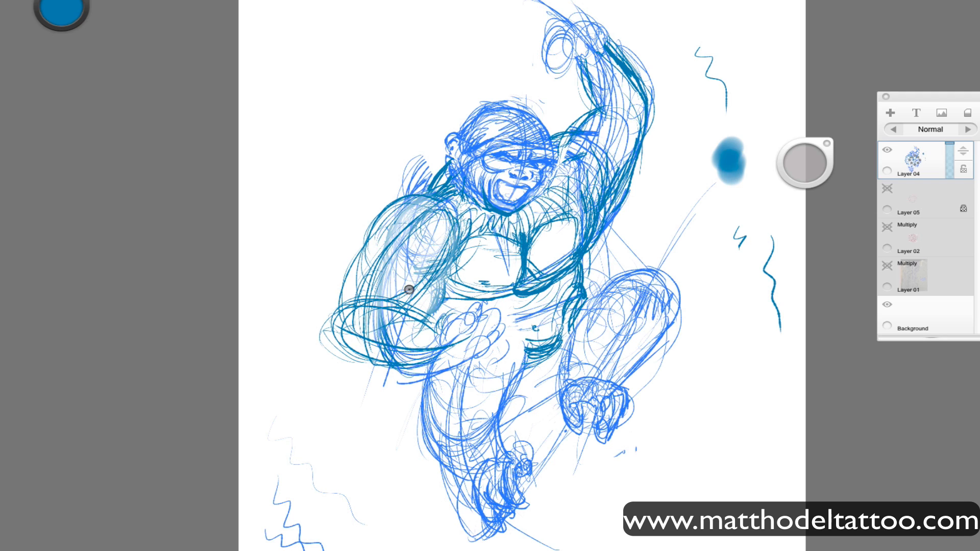
pyautogui.moveTo(374, 223); pyautogui.dragTo(351, 316)
# Outline the hanging leg's thigh, knee, shin and foot in darker blue.
pyautogui.moveTo(451, 363); pyautogui.dragTo(405, 368)
pyautogui.moveTo(499, 363); pyautogui.dragTo(466, 408)
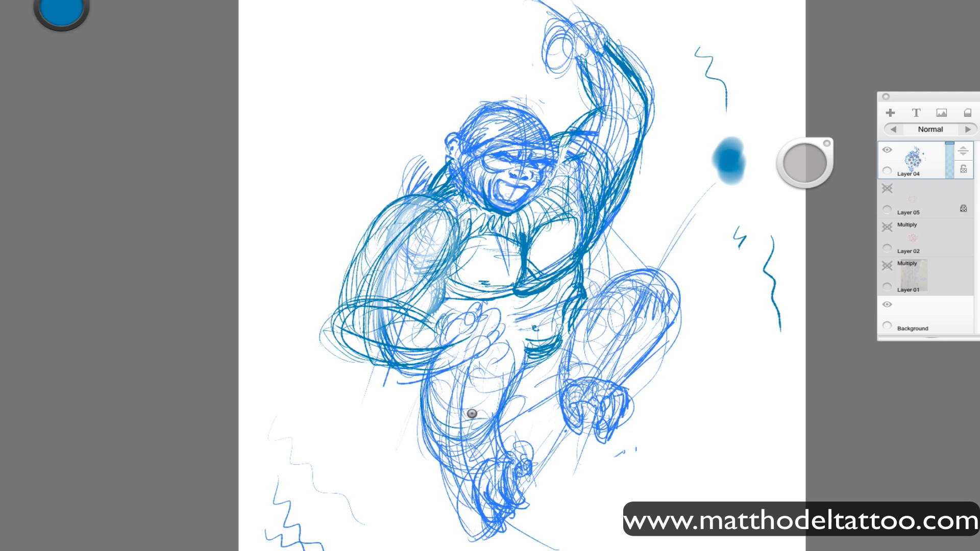
pyautogui.moveTo(511, 347); pyautogui.dragTo(470, 475)
pyautogui.moveTo(500, 429)
pyautogui.mouseDown()
pyautogui.moveTo(457, 463)
pyautogui.moveTo(484, 479)
pyautogui.moveTo(482, 502)
pyautogui.mouseUp()
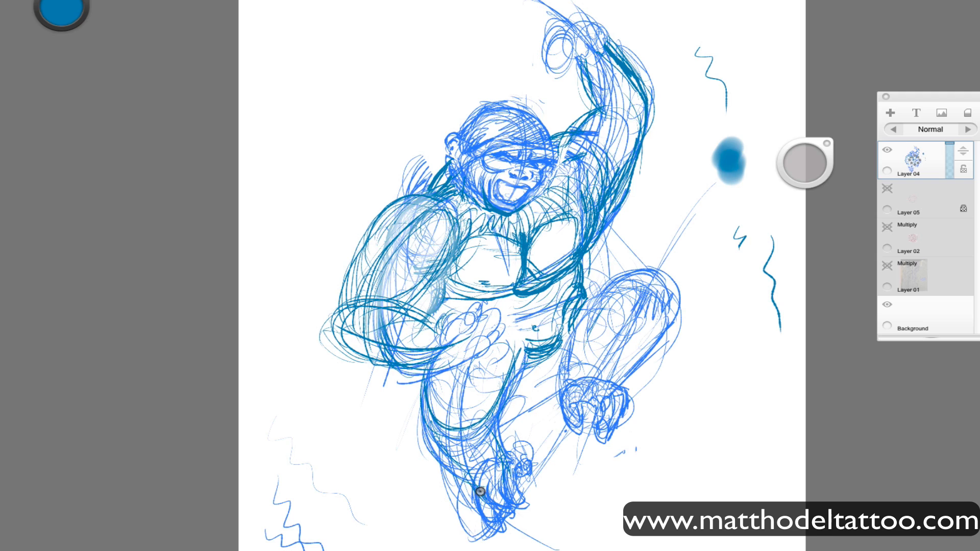
pyautogui.moveTo(508, 460); pyautogui.dragTo(523, 536)
pyautogui.moveTo(461, 539)
pyautogui.mouseDown()
pyautogui.moveTo(530, 521)
pyautogui.moveTo(508, 457)
pyautogui.moveTo(533, 477)
pyautogui.mouseUp()
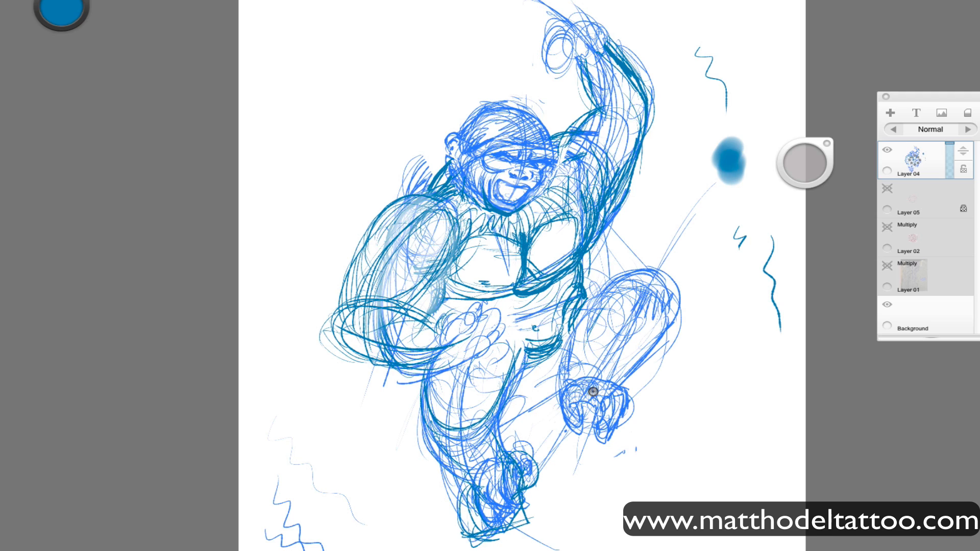
# Strengthen the waist, the lower chest curve and the lowered forearm's underside in darker blue.
pyautogui.moveTo(573, 346)
pyautogui.mouseDown()
pyautogui.moveTo(661, 267)
pyautogui.moveTo(618, 385)
pyautogui.mouseUp()
pyautogui.moveTo(602, 290)
pyautogui.mouseDown()
pyautogui.moveTo(570, 371)
pyautogui.moveTo(352, 352)
pyautogui.mouseUp()
pyautogui.moveTo(449, 293); pyautogui.dragTo(520, 296)
pyautogui.moveTo(442, 250)
pyautogui.mouseDown()
pyautogui.moveTo(427, 288)
pyautogui.moveTo(439, 326)
pyautogui.mouseUp()
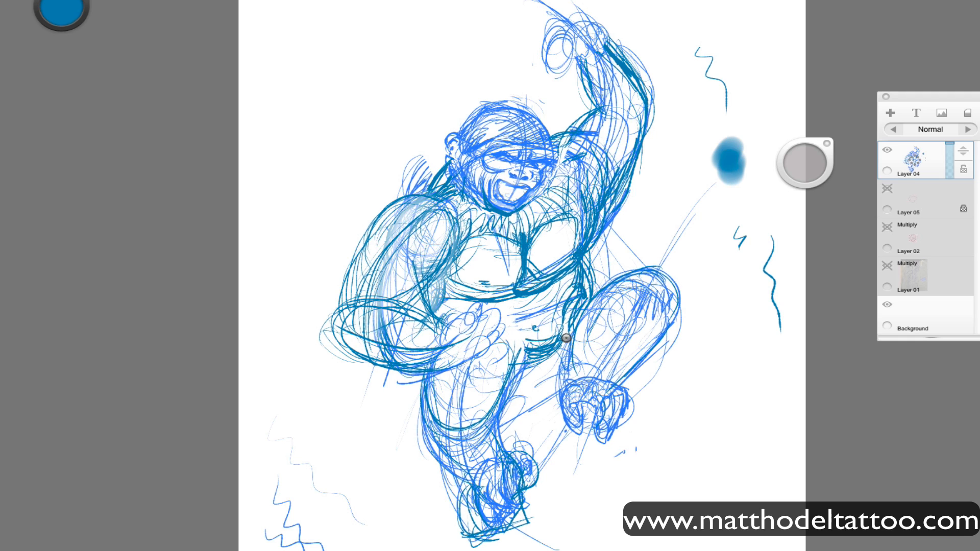
# Reshape the raised forearm as a fuller oval, fade its old inner lines and outline the raised fist.
pyautogui.press('Tab')
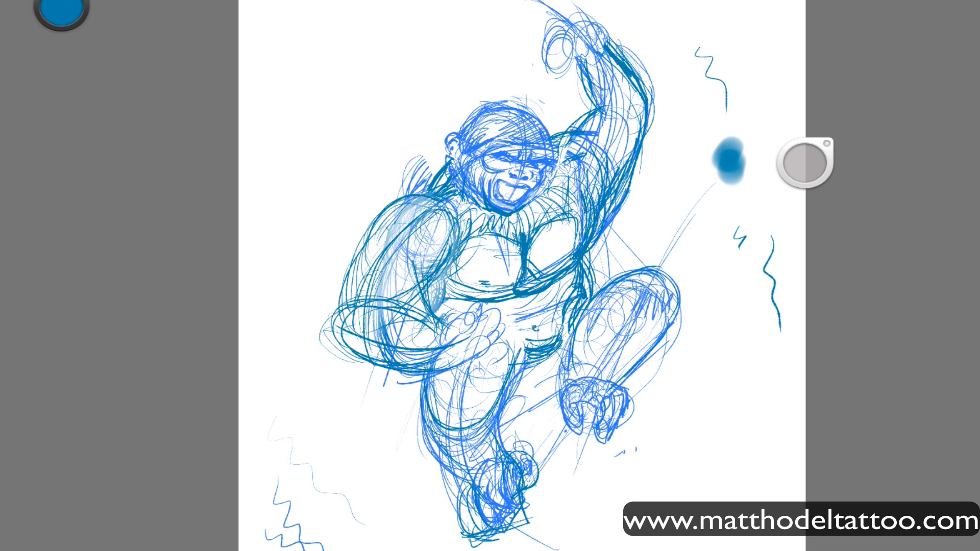
pyautogui.press('Tab')
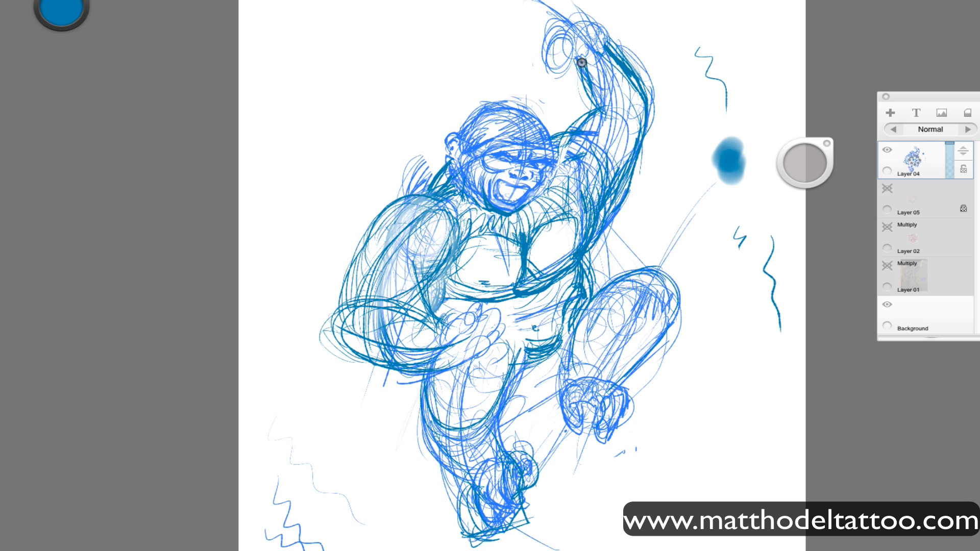
pyautogui.moveTo(579, 58)
pyautogui.mouseDown()
pyautogui.moveTo(587, 123)
pyautogui.moveTo(648, 92)
pyautogui.mouseUp()
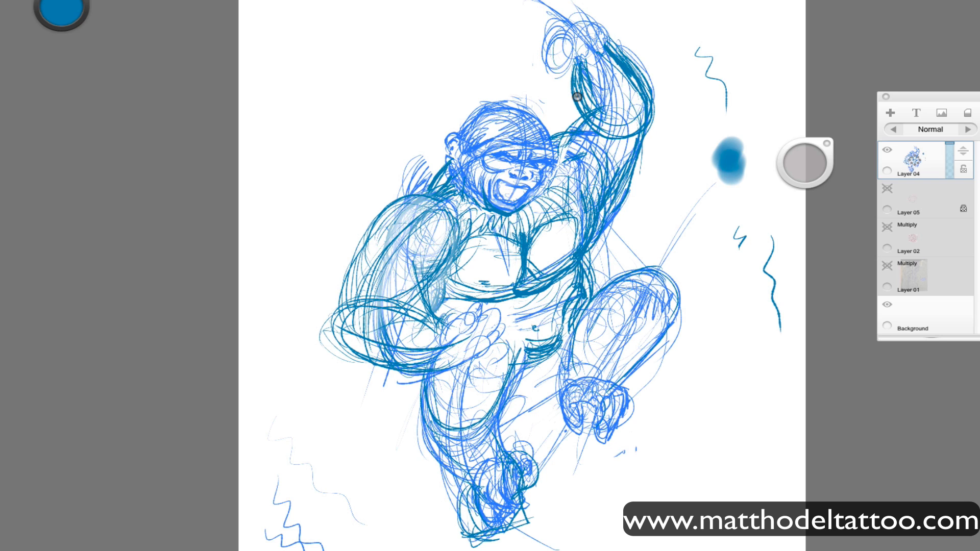
pyautogui.moveTo(576, 96)
pyautogui.mouseDown()
pyautogui.moveTo(660, 96)
pyautogui.moveTo(602, 54)
pyautogui.moveTo(603, 89)
pyautogui.moveTo(579, 50)
pyautogui.moveTo(626, 46)
pyautogui.moveTo(584, 70)
pyautogui.moveTo(644, 75)
pyautogui.moveTo(605, 129)
pyautogui.moveTo(652, 118)
pyautogui.moveTo(595, 112)
pyautogui.moveTo(570, 145)
pyautogui.moveTo(633, 149)
pyautogui.moveTo(628, 187)
pyautogui.moveTo(592, 145)
pyautogui.moveTo(583, 158)
pyautogui.moveTo(605, 47)
pyautogui.moveTo(590, 20)
pyautogui.moveTo(546, 39)
pyautogui.moveTo(541, 79)
pyautogui.mouseUp()
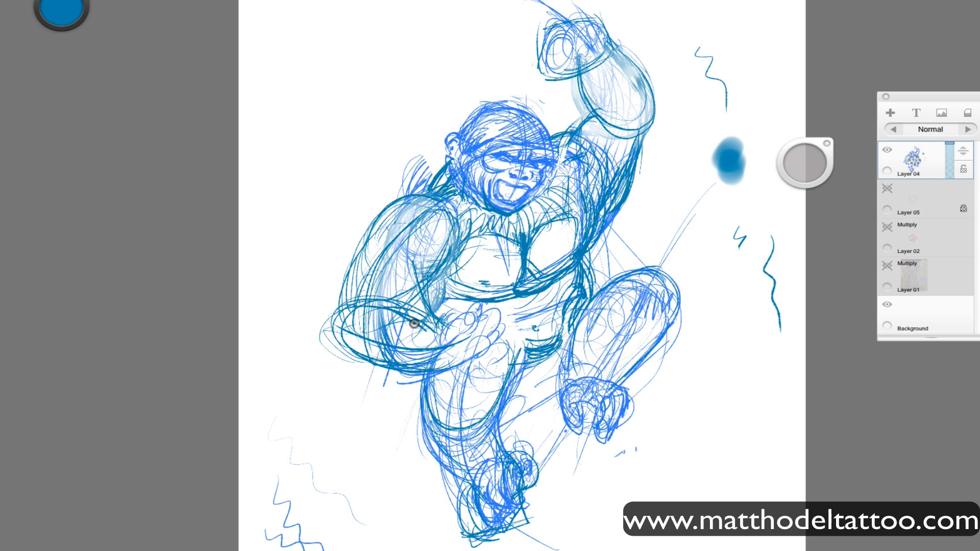
# Fade the lowered arm's old inner lines and redraw it as separate rounded shoulder, upper-arm and forearm forms.
pyautogui.moveTo(414, 324)
pyautogui.mouseDown()
pyautogui.moveTo(382, 320)
pyautogui.moveTo(426, 241)
pyautogui.moveTo(367, 317)
pyautogui.moveTo(398, 399)
pyautogui.moveTo(455, 238)
pyautogui.moveTo(363, 242)
pyautogui.moveTo(343, 324)
pyautogui.moveTo(432, 347)
pyautogui.moveTo(391, 217)
pyautogui.moveTo(393, 181)
pyautogui.moveTo(427, 191)
pyautogui.moveTo(396, 214)
pyautogui.moveTo(450, 231)
pyautogui.moveTo(380, 214)
pyautogui.moveTo(360, 318)
pyautogui.moveTo(392, 298)
pyautogui.moveTo(440, 357)
pyautogui.moveTo(486, 318)
pyautogui.moveTo(462, 354)
pyautogui.moveTo(365, 304)
pyautogui.moveTo(409, 303)
pyautogui.moveTo(399, 268)
pyautogui.moveTo(432, 202)
pyautogui.moveTo(391, 227)
pyautogui.moveTo(384, 209)
pyautogui.moveTo(385, 226)
pyautogui.moveTo(460, 237)
pyautogui.moveTo(391, 208)
pyautogui.moveTo(401, 195)
pyautogui.moveTo(371, 271)
pyautogui.mouseUp()
pyautogui.moveTo(366, 256); pyautogui.dragTo(353, 294)
pyautogui.moveTo(423, 271); pyautogui.dragTo(409, 309)
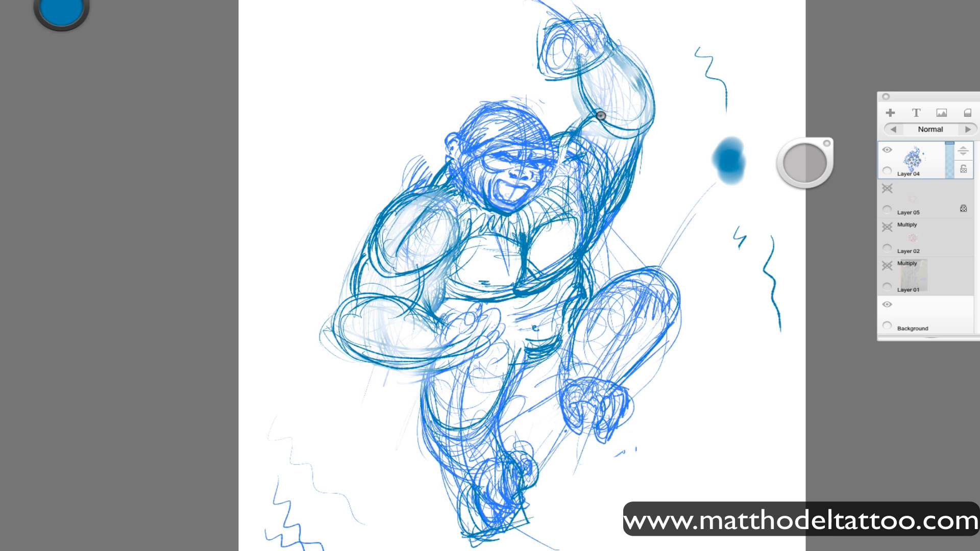
# Refine the raised upper arm's contours and lighten the heavy lines along its underside.
pyautogui.moveTo(602, 115); pyautogui.dragTo(575, 143)
pyautogui.moveTo(624, 170)
pyautogui.mouseDown()
pyautogui.moveTo(637, 172)
pyautogui.moveTo(592, 241)
pyautogui.mouseUp()
pyautogui.moveTo(600, 204)
pyautogui.mouseDown()
pyautogui.moveTo(618, 181)
pyautogui.moveTo(591, 241)
pyautogui.mouseUp()
pyautogui.moveTo(633, 161); pyautogui.dragTo(587, 258)
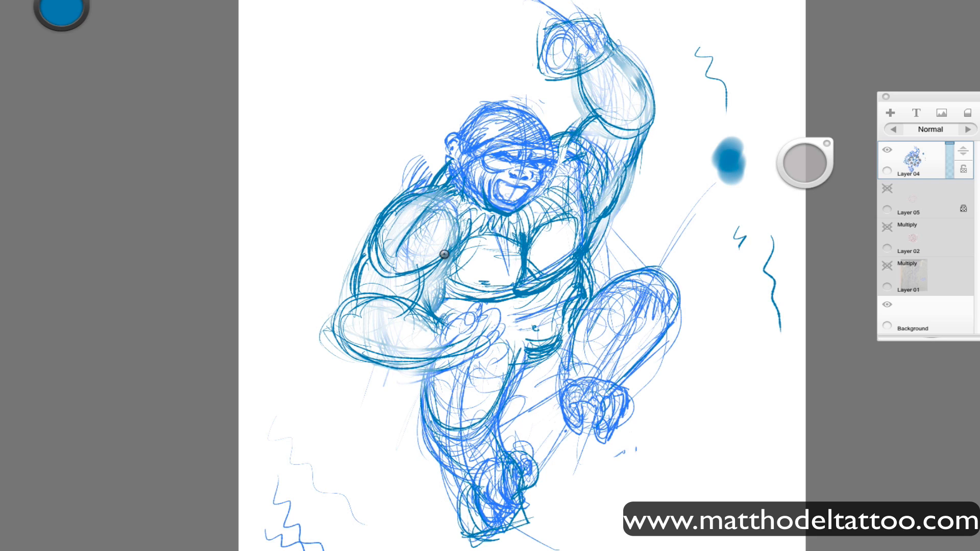
# Darken the lowered shoulder, add contour hatching and a rounded hand to its forearm, and refine the raised fist.
pyautogui.moveTo(411, 193)
pyautogui.mouseDown()
pyautogui.moveTo(379, 208)
pyautogui.moveTo(369, 254)
pyautogui.mouseUp()
pyautogui.moveTo(445, 213)
pyautogui.mouseDown()
pyautogui.moveTo(430, 259)
pyautogui.moveTo(343, 343)
pyautogui.moveTo(409, 341)
pyautogui.moveTo(380, 323)
pyautogui.moveTo(407, 219)
pyautogui.moveTo(412, 269)
pyautogui.mouseUp()
pyautogui.moveTo(599, 221); pyautogui.dragTo(586, 247)
pyautogui.moveTo(499, 298)
pyautogui.mouseDown()
pyautogui.moveTo(443, 292)
pyautogui.moveTo(438, 320)
pyautogui.moveTo(414, 305)
pyautogui.moveTo(452, 337)
pyautogui.moveTo(485, 347)
pyautogui.moveTo(439, 367)
pyautogui.moveTo(396, 369)
pyautogui.mouseUp()
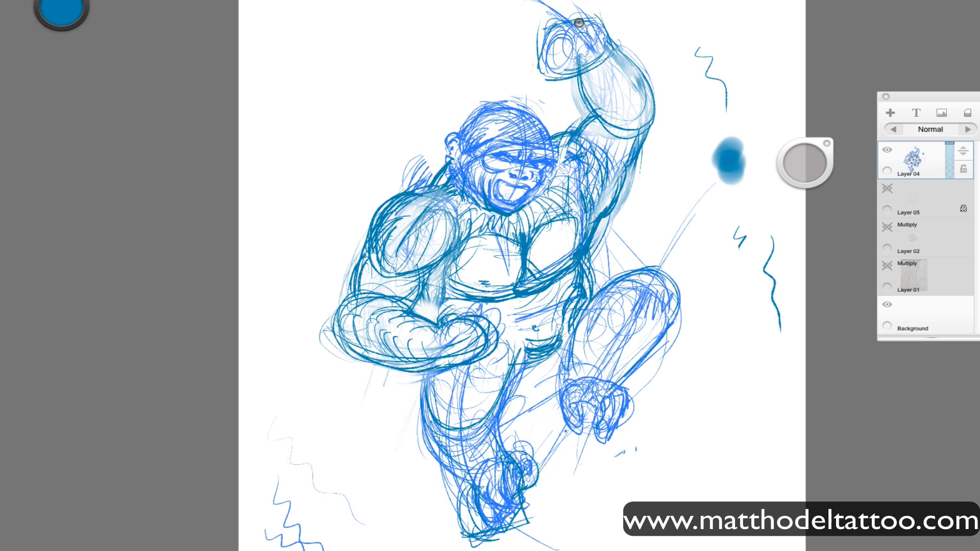
pyautogui.moveTo(554, 32)
pyautogui.mouseDown()
pyautogui.moveTo(566, 62)
pyautogui.moveTo(567, 27)
pyautogui.mouseUp()
pyautogui.moveTo(581, 72); pyautogui.dragTo(614, 51)
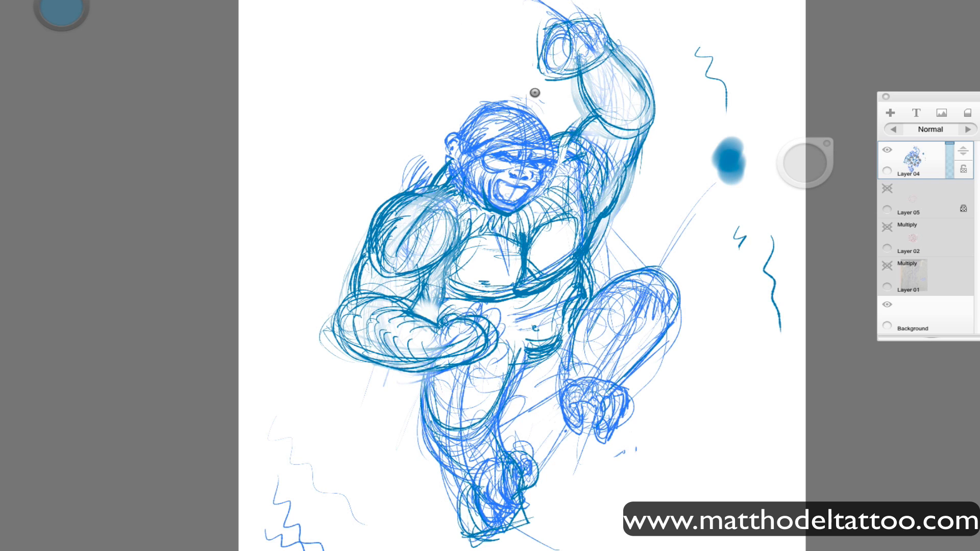
# Select the head with a lasso, reposition it slightly on the neck and deselect it.
pyautogui.moveTo(534, 93)
pyautogui.mouseDown()
pyautogui.moveTo(455, 176)
pyautogui.moveTo(554, 113)
pyautogui.mouseUp()
pyautogui.press('v')
pyautogui.moveTo(479, 102); pyautogui.dragTo(469, 91)
pyautogui.press('Escape')
pyautogui.hotkey('ctrl', 'd')
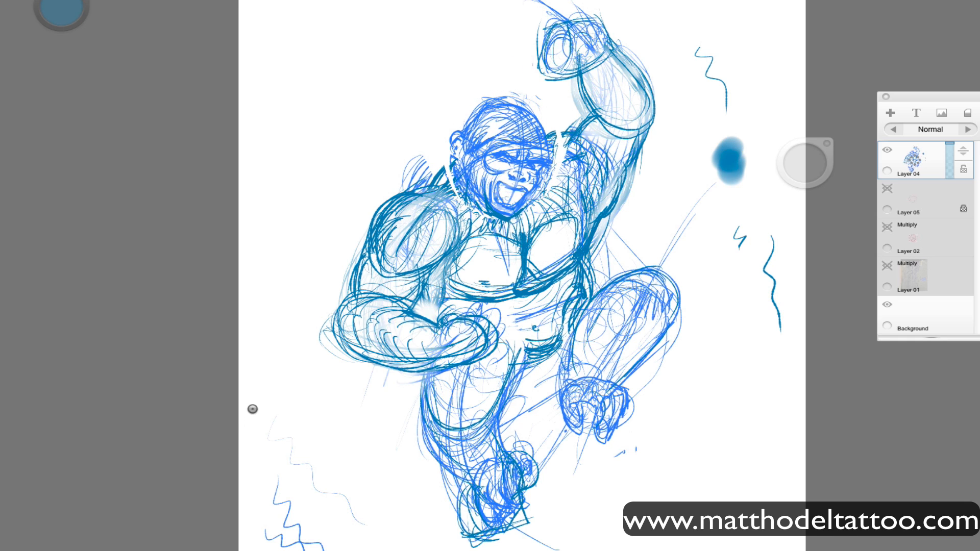
# Lasso the mouth and jaw, shift them lower on the face to open the mouth wider, and deselect.
pyautogui.press('b')
pyautogui.press('l')
pyautogui.moveTo(524, 218); pyautogui.dragTo(521, 183)
pyautogui.press('v')
pyautogui.moveTo(510, 127); pyautogui.dragTo(509, 118)
pyautogui.moveTo(492, 178)
pyautogui.mouseDown()
pyautogui.moveTo(487, 209)
pyautogui.moveTo(525, 218)
pyautogui.mouseUp()
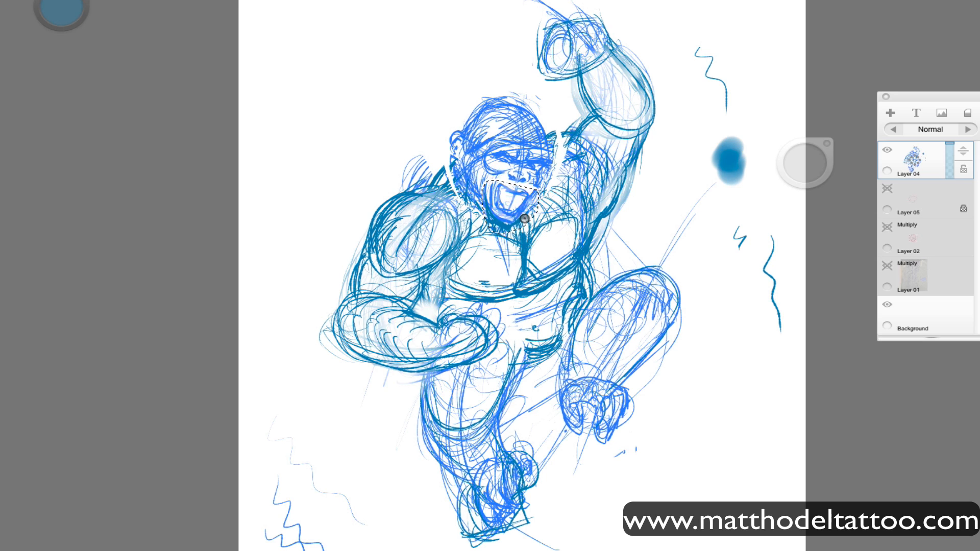
pyautogui.press('v')
pyautogui.moveTo(549, 183); pyautogui.dragTo(528, 192)
pyautogui.press('Escape')
pyautogui.hotkey('ctrl', 'd')
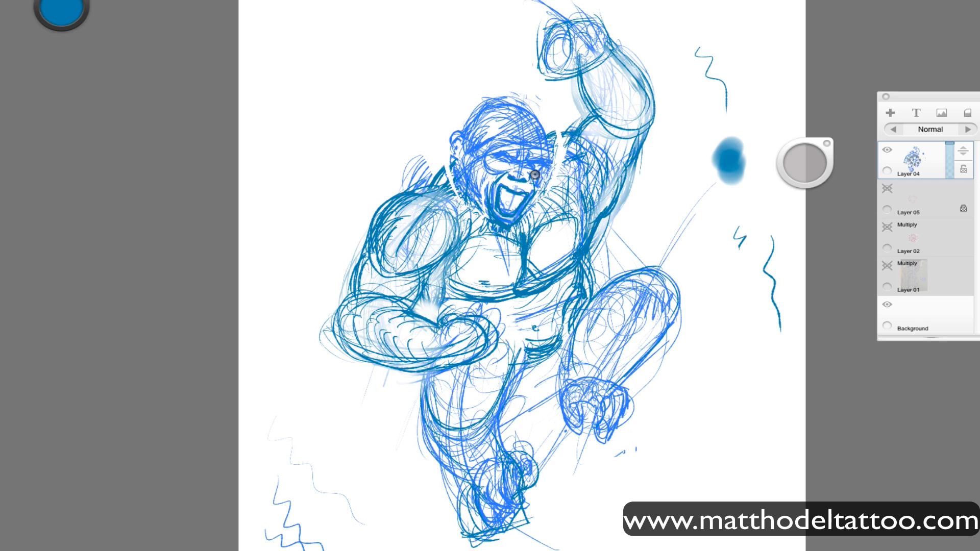
# Redraw the jaw, mouth, brow, eyes, ear and skull in darker blue, and connect the head to the shoulder.
pyautogui.moveTo(519, 223)
pyautogui.mouseDown()
pyautogui.moveTo(491, 226)
pyautogui.moveTo(501, 228)
pyautogui.mouseUp()
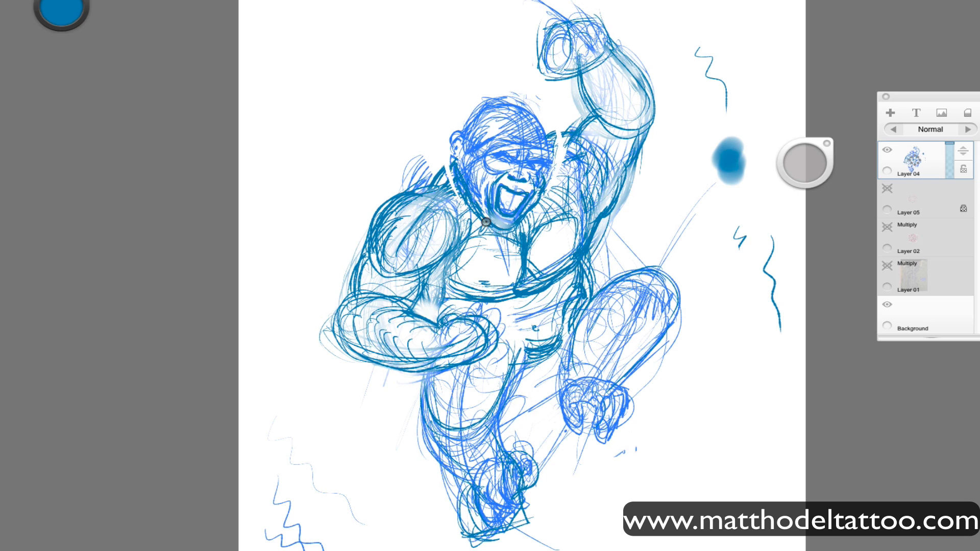
pyautogui.moveTo(485, 179)
pyautogui.mouseDown()
pyautogui.moveTo(455, 202)
pyautogui.moveTo(464, 204)
pyautogui.moveTo(455, 159)
pyautogui.moveTo(496, 99)
pyautogui.moveTo(532, 116)
pyautogui.moveTo(546, 137)
pyautogui.mouseUp()
pyautogui.moveTo(505, 101)
pyautogui.mouseDown()
pyautogui.moveTo(526, 139)
pyautogui.moveTo(509, 101)
pyautogui.mouseUp()
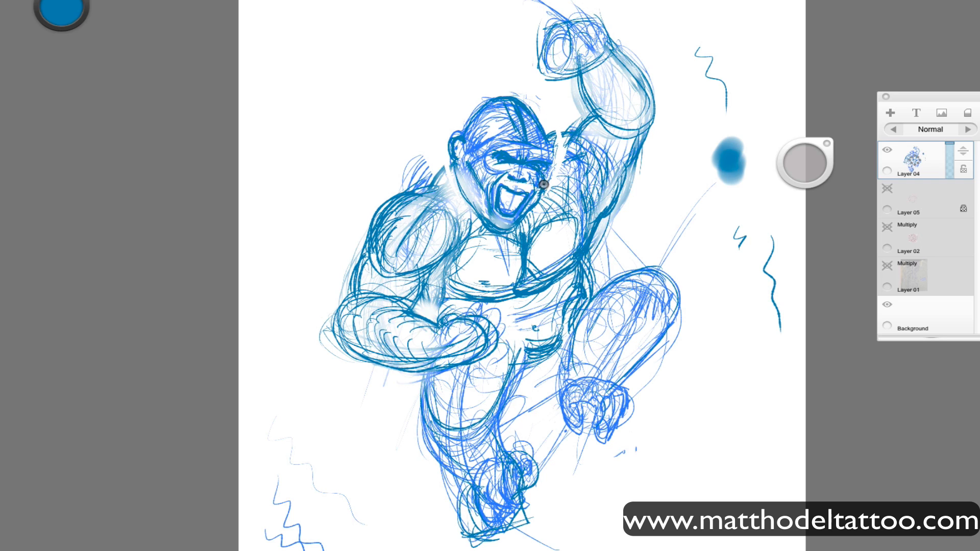
pyautogui.moveTo(502, 168); pyautogui.dragTo(481, 160)
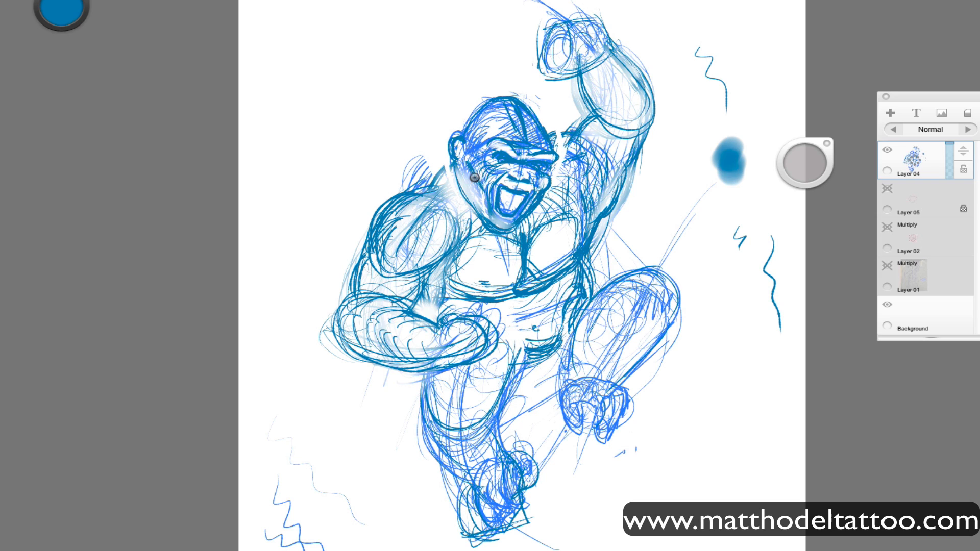
pyautogui.moveTo(465, 121)
pyautogui.mouseDown()
pyautogui.moveTo(435, 172)
pyautogui.moveTo(398, 196)
pyautogui.mouseUp()
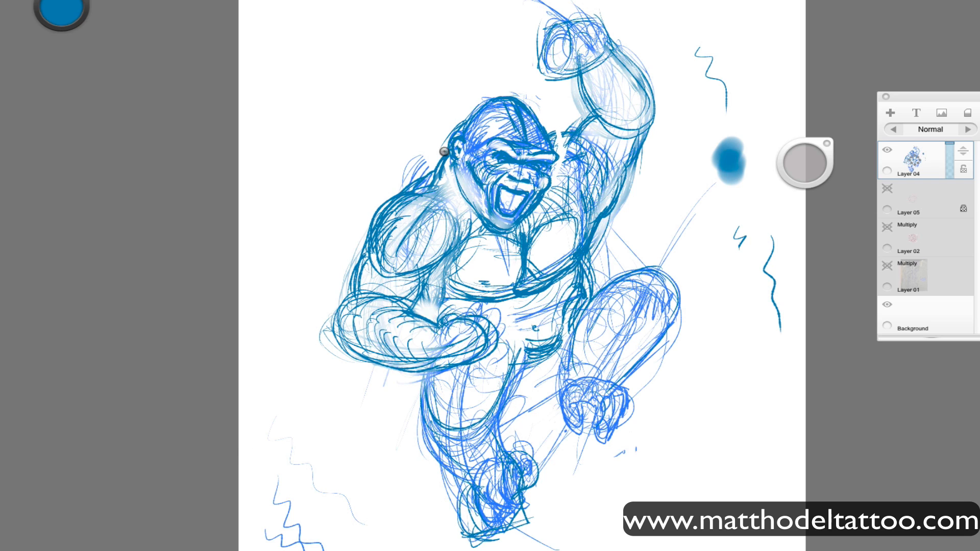
# Strengthen the raised arm's shoulder and underside, and the lowered arm's inner edge and forearm.
pyautogui.moveTo(566, 124)
pyautogui.mouseDown()
pyautogui.moveTo(545, 128)
pyautogui.moveTo(579, 126)
pyautogui.mouseUp()
pyautogui.moveTo(629, 138); pyautogui.dragTo(592, 221)
pyautogui.moveTo(455, 248); pyautogui.dragTo(413, 279)
pyautogui.moveTo(444, 261); pyautogui.dragTo(412, 296)
pyautogui.moveTo(418, 274); pyautogui.dragTo(377, 356)
pyautogui.moveTo(341, 312); pyautogui.dragTo(446, 347)
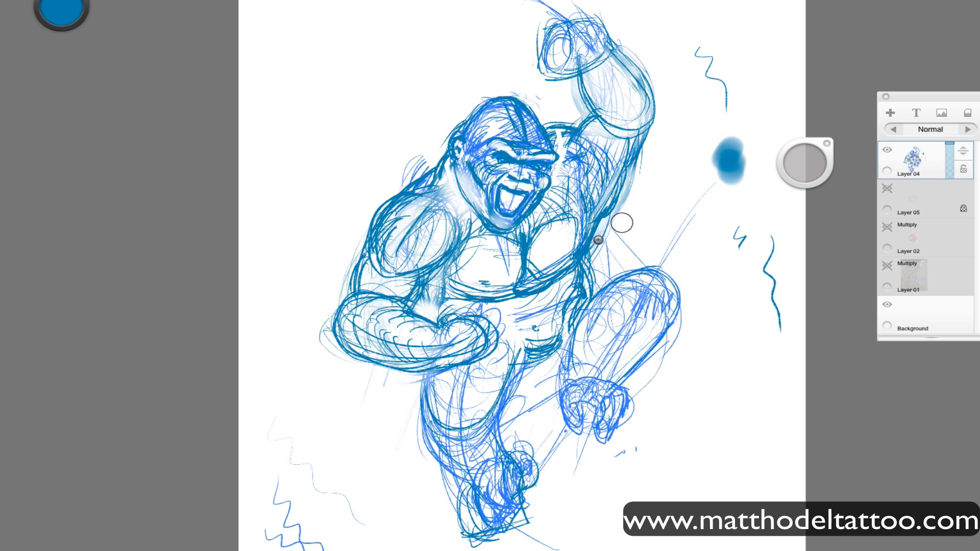
# Fade the old side and waist lines, and redraw the lower edge of the chest muscle beneath the raised arm.
pyautogui.moveTo(596, 242); pyautogui.dragTo(561, 279)
pyautogui.moveTo(609, 206); pyautogui.dragTo(559, 328)
pyautogui.moveTo(586, 217)
pyautogui.mouseDown()
pyautogui.moveTo(561, 281)
pyautogui.moveTo(595, 294)
pyautogui.mouseUp()
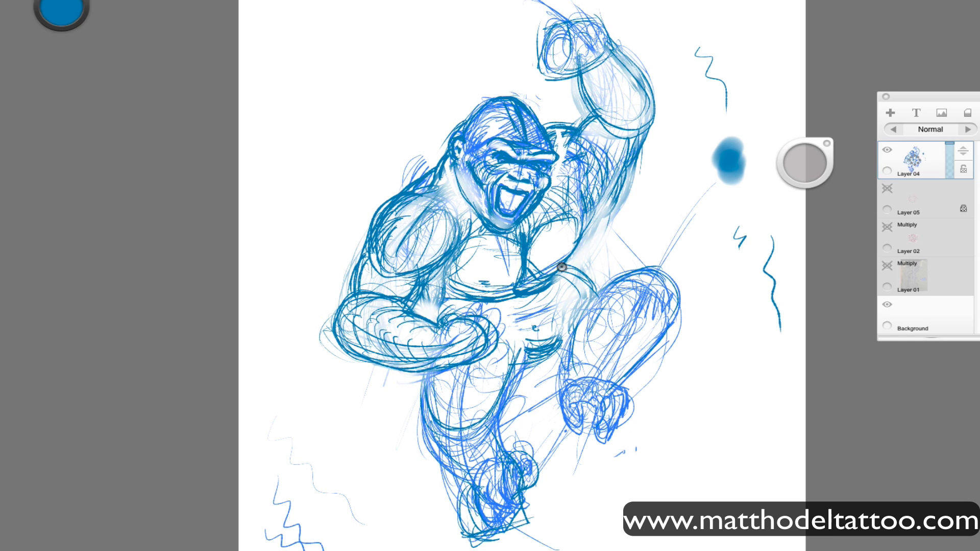
pyautogui.moveTo(580, 215); pyautogui.dragTo(536, 286)
pyautogui.moveTo(580, 226); pyautogui.dragTo(538, 285)
pyautogui.moveTo(543, 280)
pyautogui.mouseDown()
pyautogui.moveTo(564, 262)
pyautogui.moveTo(499, 309)
pyautogui.mouseUp()
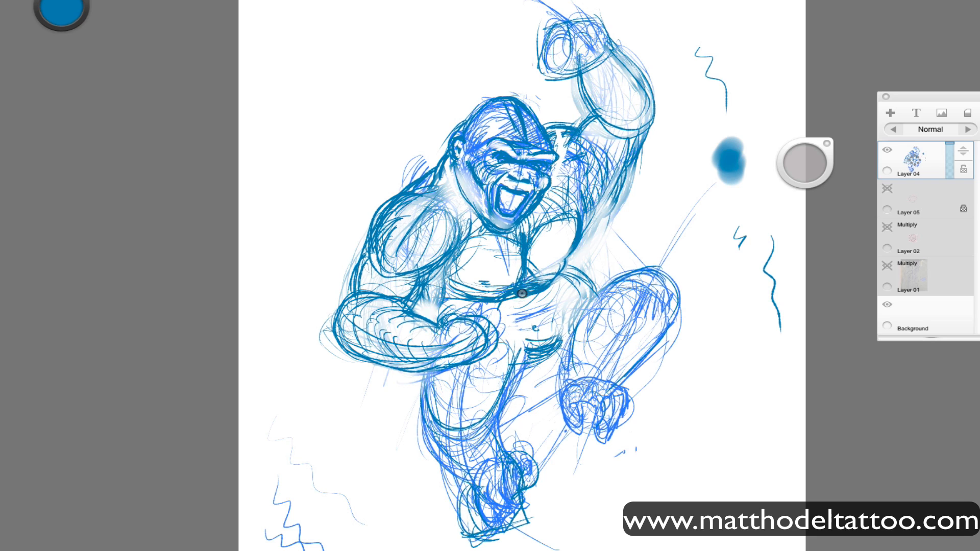
pyautogui.moveTo(561, 274); pyautogui.dragTo(490, 298)
pyautogui.moveTo(490, 297)
pyautogui.mouseDown()
pyautogui.moveTo(547, 274)
pyautogui.moveTo(515, 285)
pyautogui.mouseUp()
# Draw the rounded belly below the chest in darker blue and darken the edges beside the lowered arm.
pyautogui.moveTo(575, 199)
pyautogui.mouseDown()
pyautogui.moveTo(541, 270)
pyautogui.moveTo(480, 291)
pyautogui.moveTo(522, 271)
pyautogui.moveTo(584, 288)
pyautogui.mouseUp()
pyautogui.moveTo(561, 255)
pyautogui.mouseDown()
pyautogui.moveTo(577, 293)
pyautogui.moveTo(597, 306)
pyautogui.mouseUp()
pyautogui.moveTo(551, 278)
pyautogui.mouseDown()
pyautogui.moveTo(584, 337)
pyautogui.moveTo(496, 363)
pyautogui.mouseUp()
pyautogui.moveTo(573, 303); pyautogui.dragTo(542, 329)
pyautogui.moveTo(510, 282)
pyautogui.mouseDown()
pyautogui.moveTo(470, 314)
pyautogui.moveTo(486, 315)
pyautogui.mouseUp()
pyautogui.moveTo(427, 273); pyautogui.dragTo(442, 308)
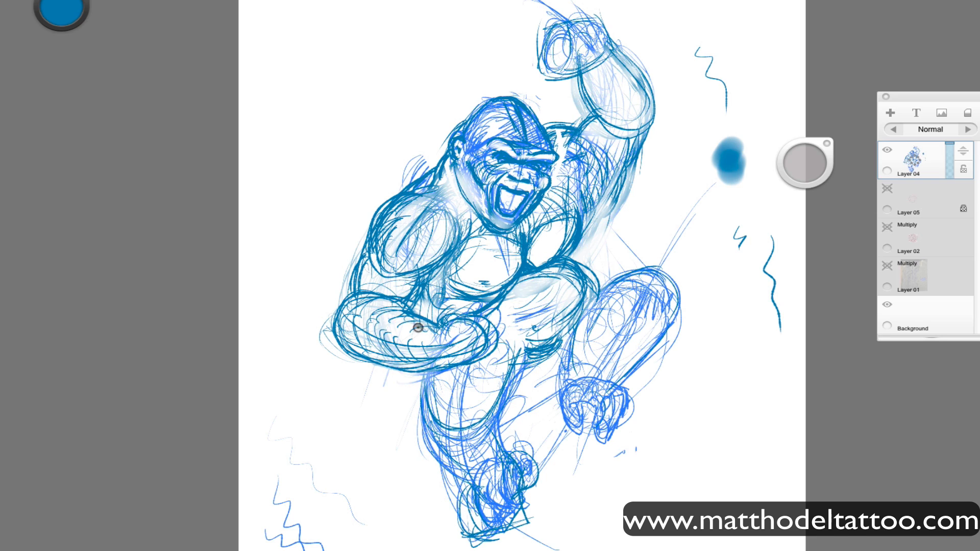
# Define the bent leg's thigh, knee and shin contours in darker blue.
pyautogui.moveTo(574, 332)
pyautogui.mouseDown()
pyautogui.moveTo(515, 368)
pyautogui.moveTo(544, 366)
pyautogui.moveTo(630, 289)
pyautogui.mouseUp()
pyautogui.moveTo(592, 327)
pyautogui.mouseDown()
pyautogui.moveTo(656, 277)
pyautogui.moveTo(667, 317)
pyautogui.mouseUp()
pyautogui.moveTo(647, 278); pyautogui.dragTo(668, 309)
pyautogui.moveTo(584, 340); pyautogui.dragTo(602, 282)
pyautogui.moveTo(592, 278)
pyautogui.mouseDown()
pyautogui.moveTo(640, 266)
pyautogui.moveTo(651, 277)
pyautogui.mouseUp()
pyautogui.moveTo(638, 270); pyautogui.dragTo(581, 319)
pyautogui.moveTo(604, 284)
pyautogui.mouseDown()
pyautogui.moveTo(625, 281)
pyautogui.moveTo(574, 321)
pyautogui.moveTo(583, 281)
pyautogui.moveTo(623, 265)
pyautogui.mouseUp()
pyautogui.moveTo(596, 298); pyautogui.dragTo(633, 267)
pyautogui.moveTo(597, 294); pyautogui.dragTo(636, 269)
pyautogui.moveTo(669, 284); pyautogui.dragTo(627, 356)
pyautogui.moveTo(629, 316); pyautogui.dragTo(576, 379)
pyautogui.moveTo(674, 312); pyautogui.dragTo(605, 388)
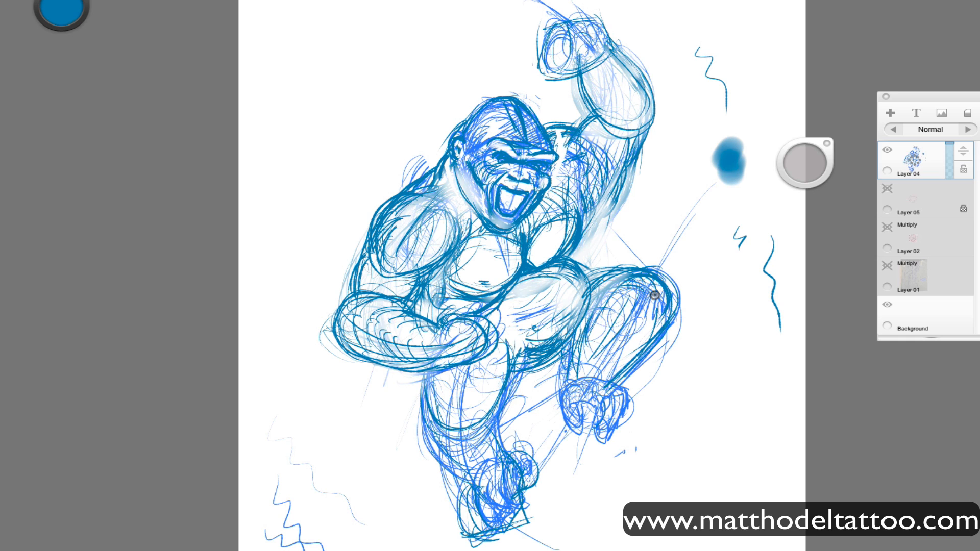
# Check the figure against the Fire Rescue badge on Layer 02, hide it again and show the tracing on Layer 05.
pyautogui.click(888, 227)
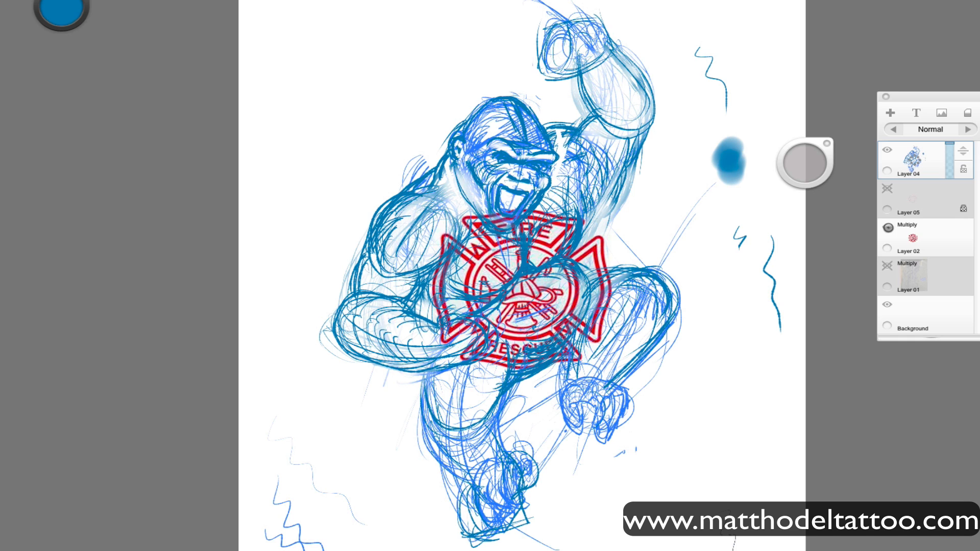
pyautogui.click(888, 227)
pyautogui.click(887, 227)
pyautogui.click(887, 228)
pyautogui.click(887, 186)
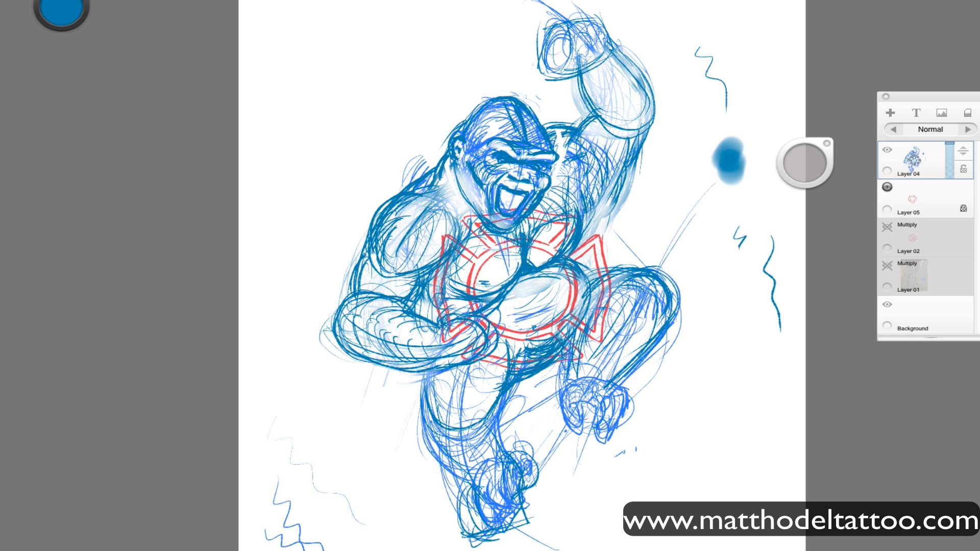
# Fade the body lines inside the badge tracing with a larger brush, and clean up the knee, elbow and feet.
pyautogui.moveTo(805, 163); pyautogui.dragTo(842, 168)
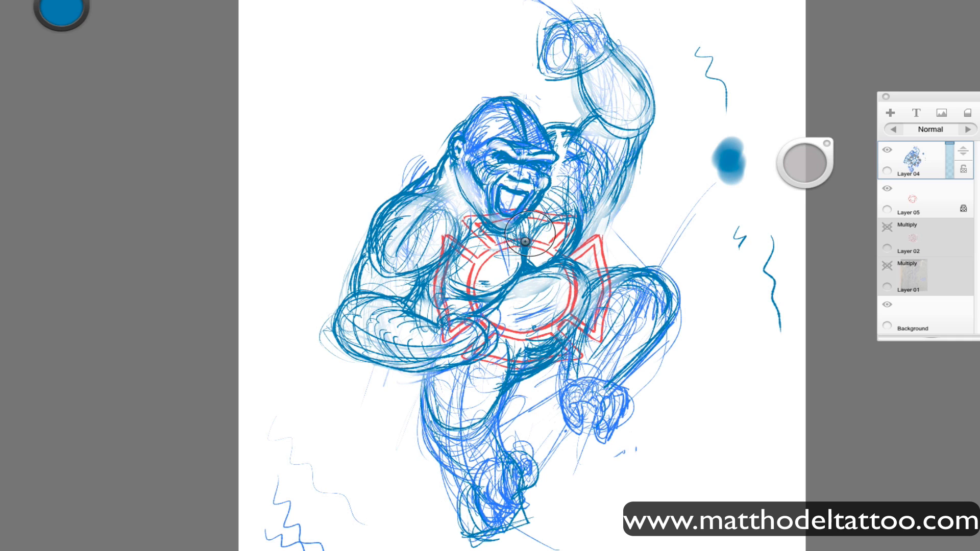
pyautogui.moveTo(529, 234)
pyautogui.mouseDown()
pyautogui.moveTo(504, 291)
pyautogui.moveTo(470, 306)
pyautogui.moveTo(541, 352)
pyautogui.moveTo(572, 265)
pyautogui.moveTo(510, 286)
pyautogui.mouseUp()
pyautogui.moveTo(644, 324)
pyautogui.mouseDown()
pyautogui.moveTo(624, 352)
pyautogui.moveTo(660, 312)
pyautogui.mouseUp()
pyautogui.moveTo(617, 340); pyautogui.dragTo(656, 330)
pyautogui.moveTo(330, 311)
pyautogui.mouseDown()
pyautogui.moveTo(350, 355)
pyautogui.moveTo(386, 366)
pyautogui.mouseUp()
pyautogui.moveTo(564, 387)
pyautogui.mouseDown()
pyautogui.moveTo(568, 410)
pyautogui.moveTo(620, 419)
pyautogui.moveTo(581, 432)
pyautogui.mouseUp()
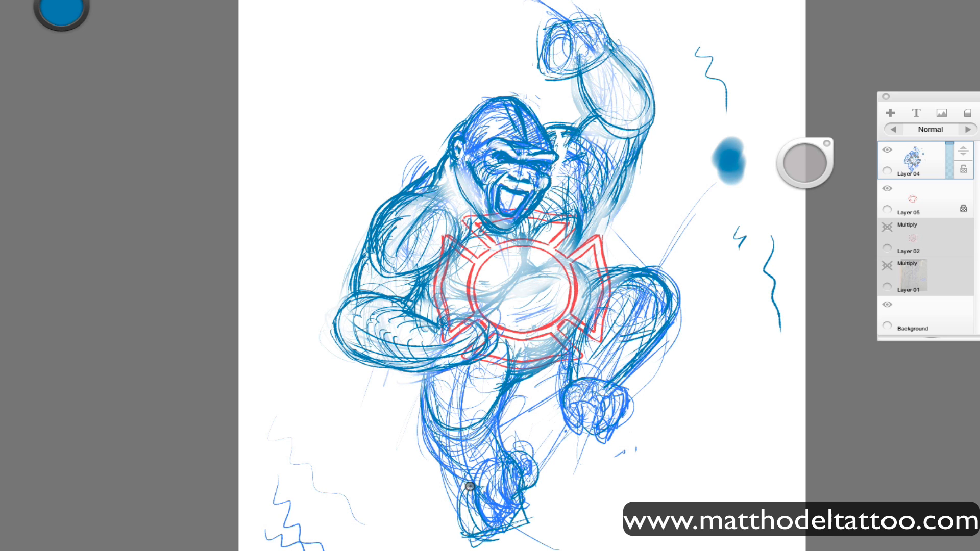
pyautogui.moveTo(470, 486); pyautogui.dragTo(426, 404)
# Lower the opacity of the figure sketch on Layer 04 and add a new layer above it.
pyautogui.moveTo(949, 147); pyautogui.dragTo(949, 163)
pyautogui.click(914, 159)
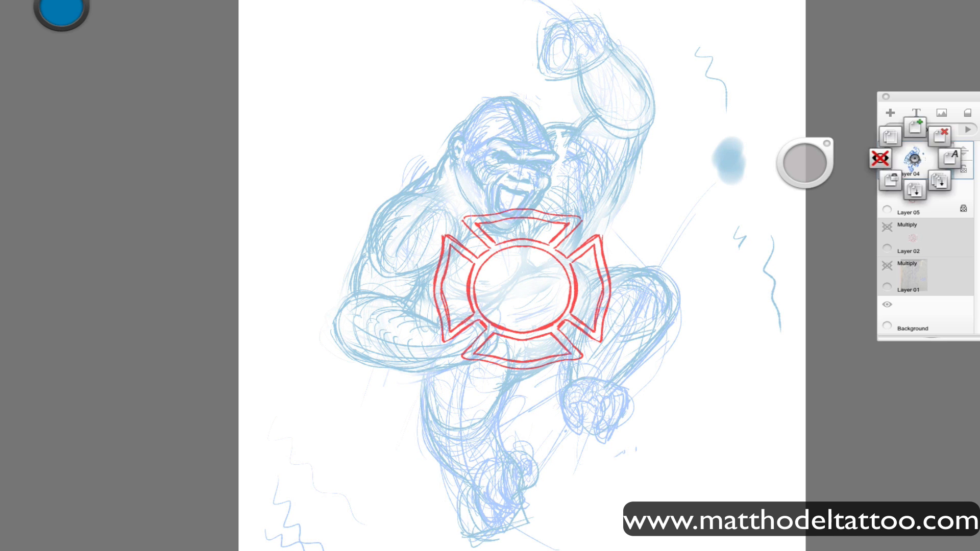
pyautogui.click(915, 127)
pyautogui.click(886, 97)
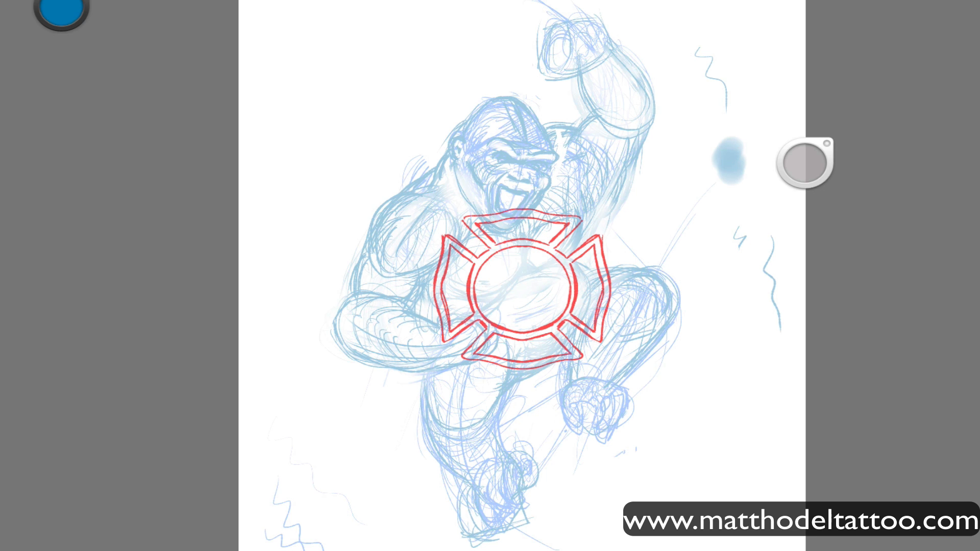
pyautogui.press('2')
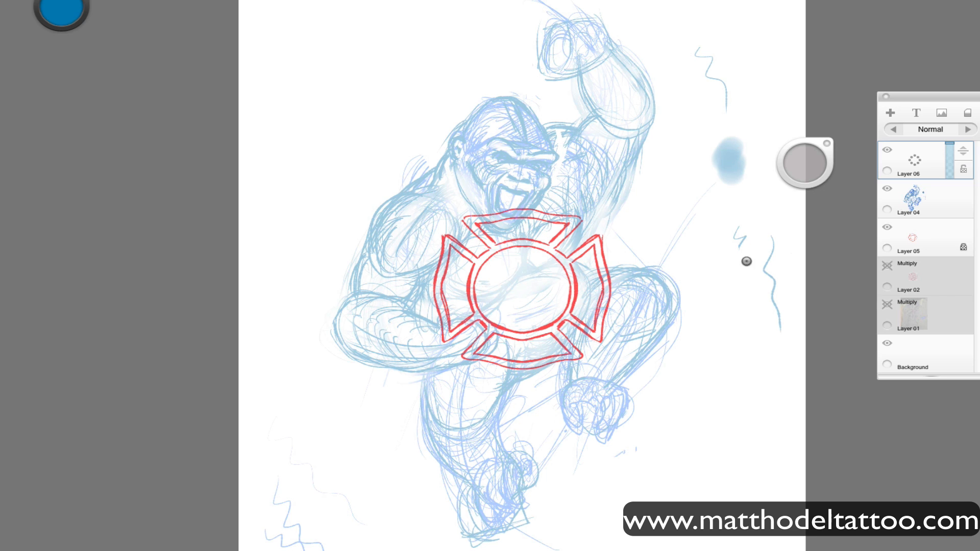
# Import the reference photo images-1.jpeg from its folder on the Desktop as a new layer.
pyautogui.press('super+o')
pyautogui.click(344, 307)
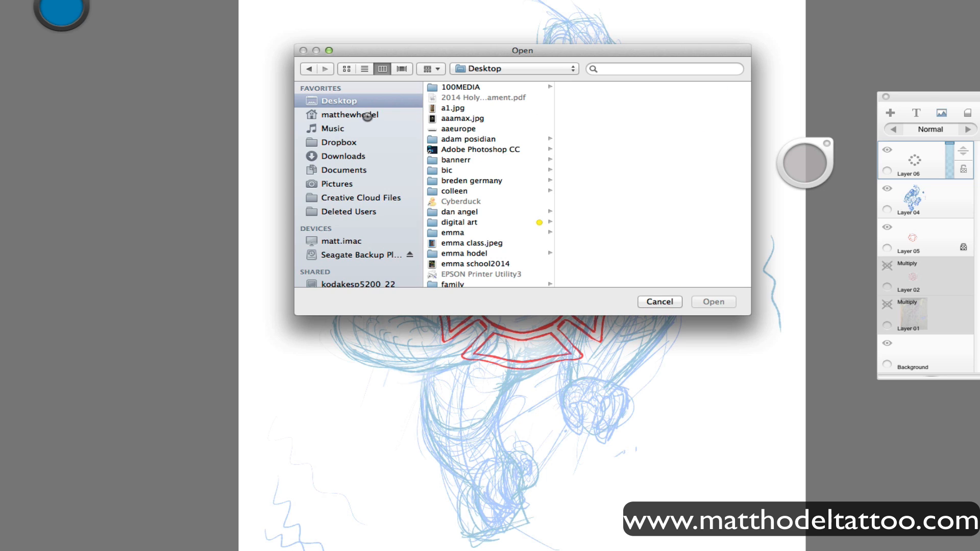
pyautogui.scroll(-10, 462, 207)
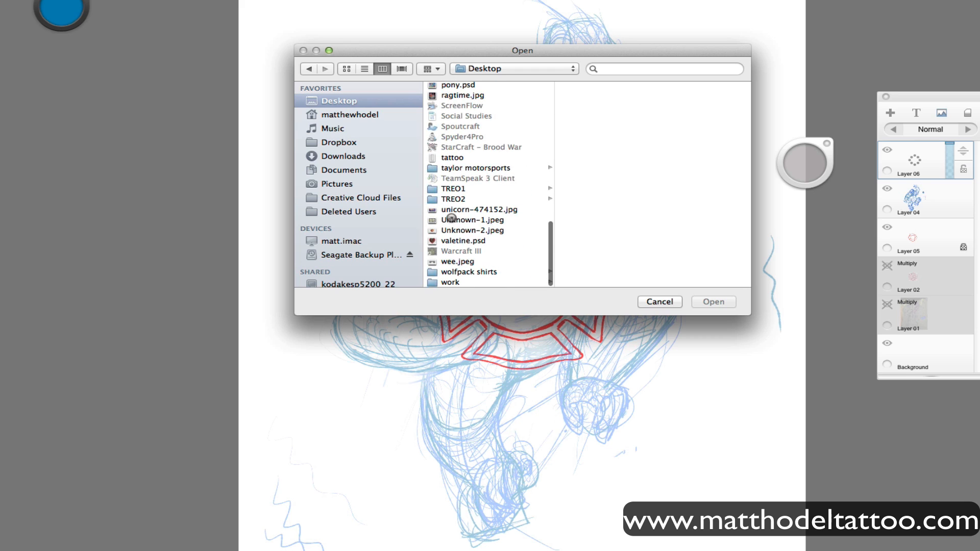
pyautogui.scroll(5, 464, 208)
pyautogui.scroll(8, 465, 208)
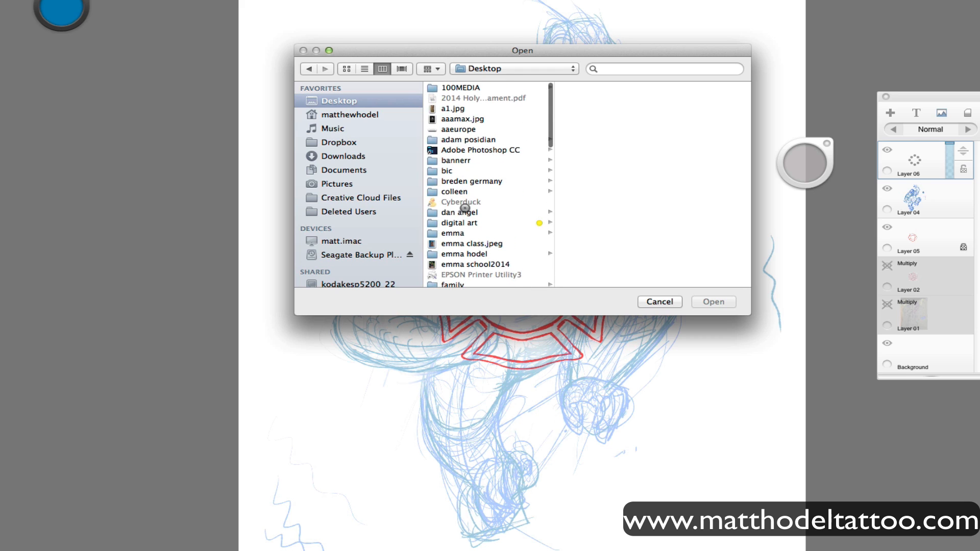
pyautogui.scroll(-5, 465, 215)
pyautogui.click(440, 230)
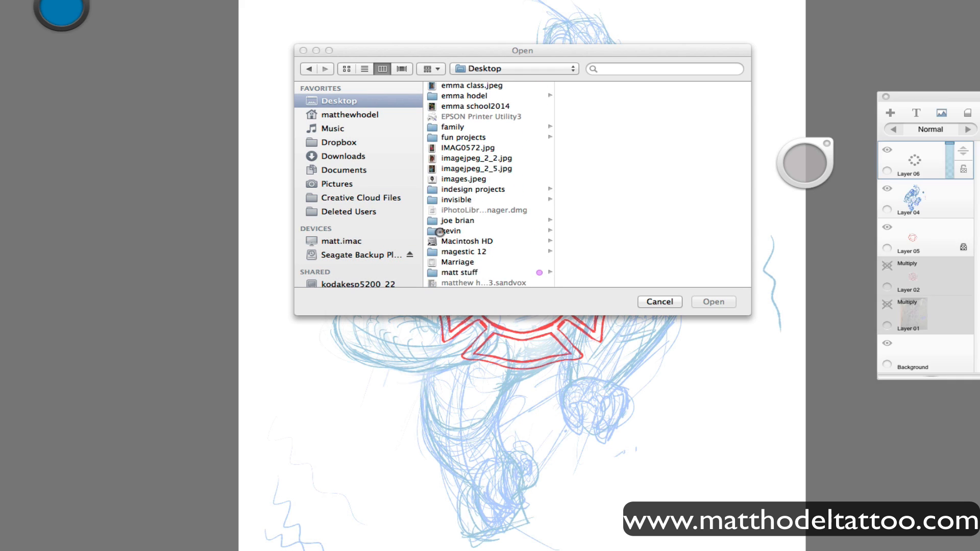
pyautogui.moveTo(492, 51); pyautogui.dragTo(130, 0)
pyautogui.click(229, 2)
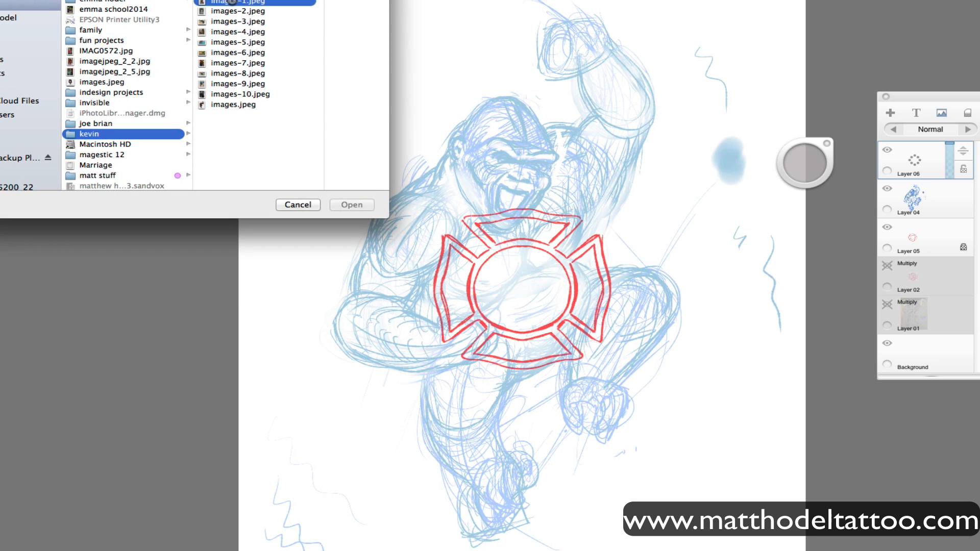
pyautogui.click(233, 8)
pyautogui.click(355, 205)
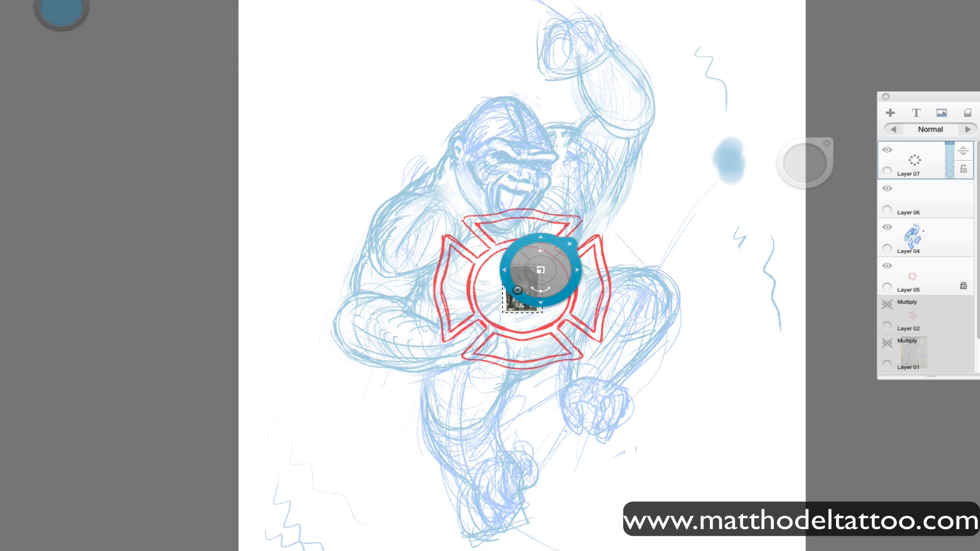
# Enlarge the gorilla photo and place it in the canvas's upper-left corner beside the figure.
pyautogui.moveTo(578, 276); pyautogui.dragTo(570, 51)
pyautogui.moveTo(369, 119); pyautogui.dragTo(355, 136)
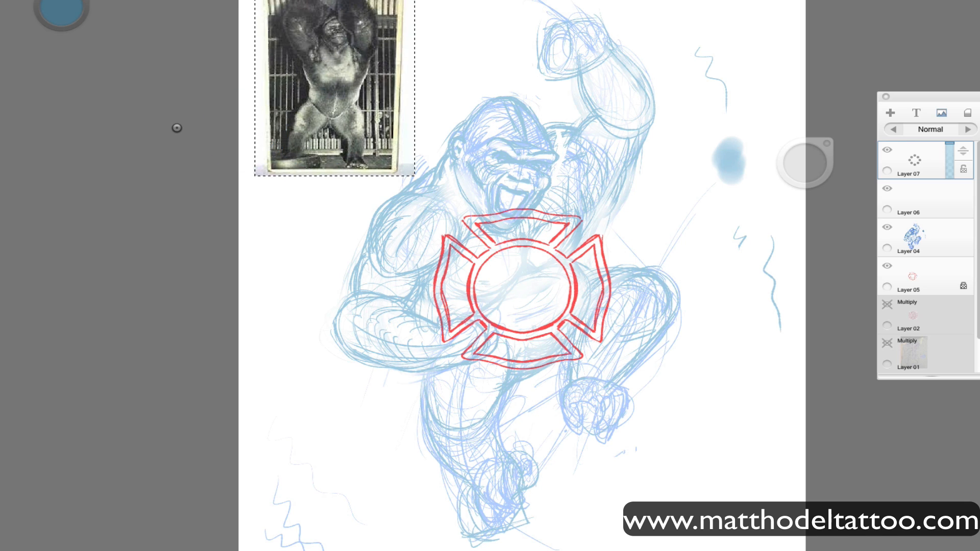
pyautogui.click(177, 128)
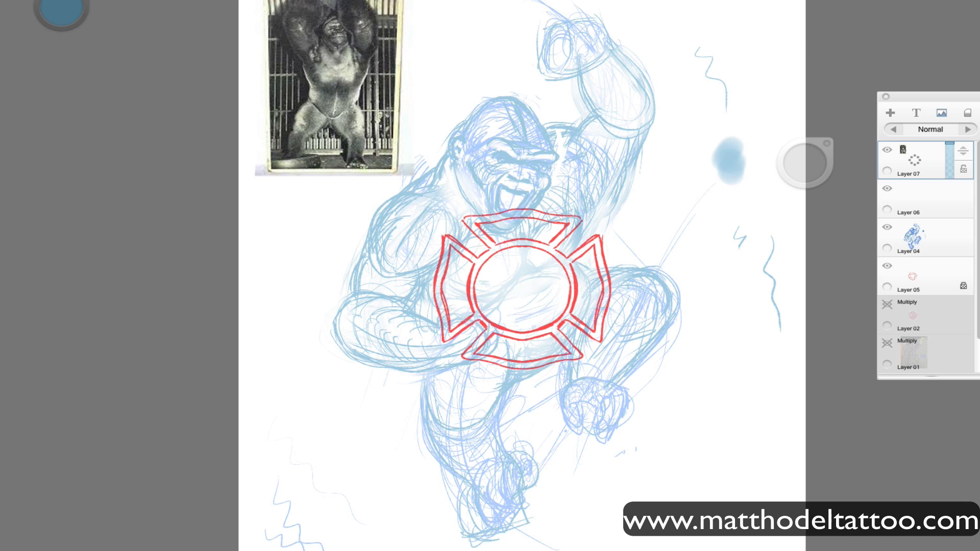
pyautogui.click(689, 1)
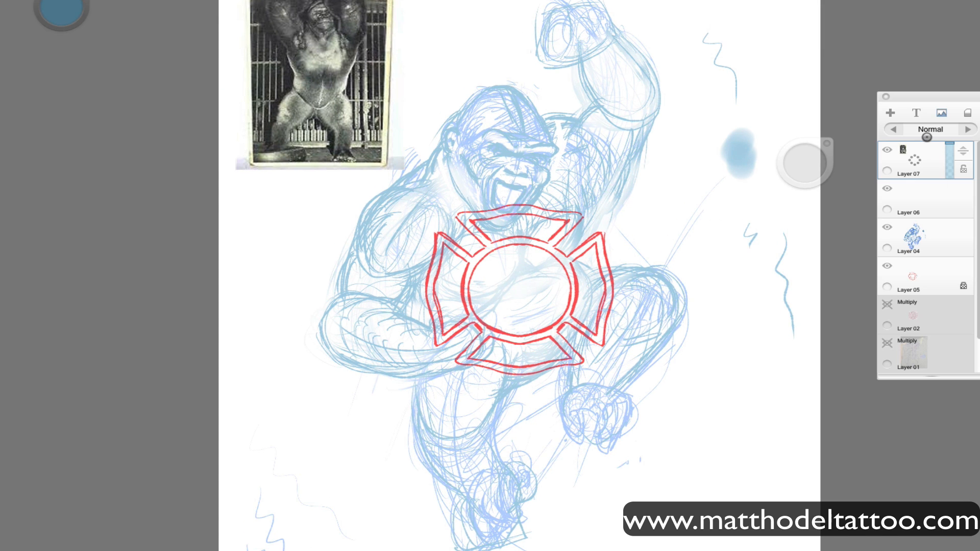
# On Layer 06, draw the standing leg's thigh and knee in darker blue with hatched shading.
pyautogui.moveTo(288, 441); pyautogui.dragTo(335, 520)
pyautogui.click(923, 196)
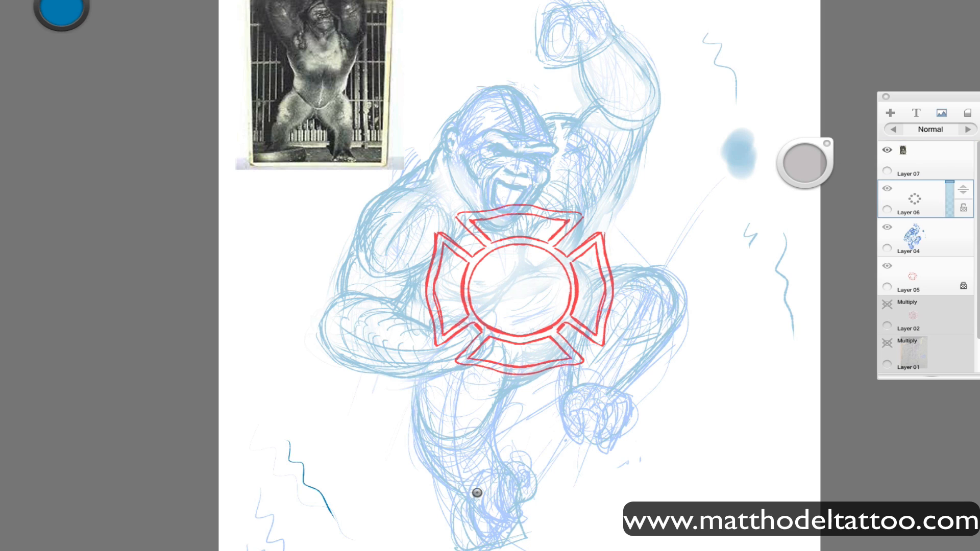
pyautogui.moveTo(443, 435)
pyautogui.mouseDown()
pyautogui.moveTo(440, 376)
pyautogui.moveTo(417, 397)
pyautogui.moveTo(420, 431)
pyautogui.mouseUp()
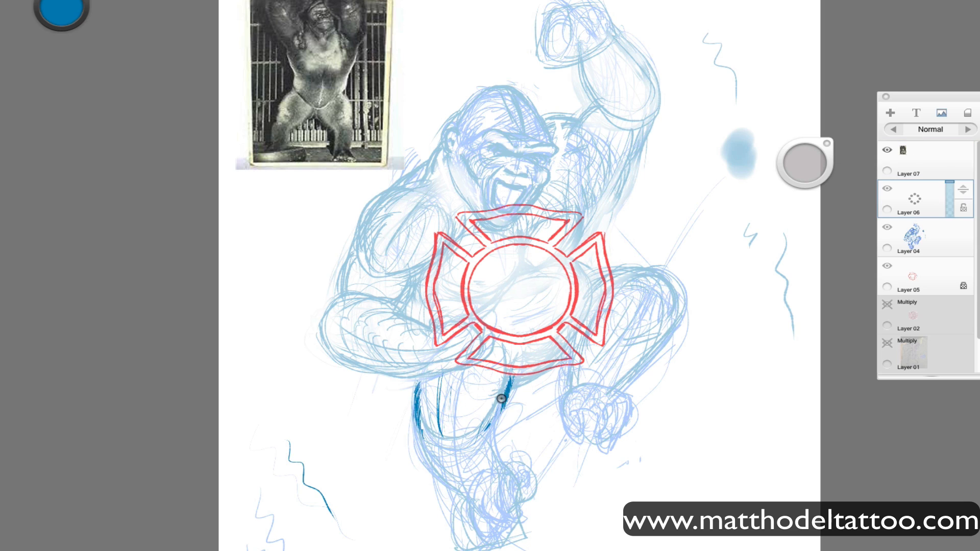
pyautogui.moveTo(501, 398)
pyautogui.mouseDown()
pyautogui.moveTo(473, 444)
pyautogui.moveTo(453, 451)
pyautogui.moveTo(474, 453)
pyautogui.moveTo(462, 466)
pyautogui.moveTo(478, 458)
pyautogui.moveTo(478, 370)
pyautogui.moveTo(456, 376)
pyautogui.moveTo(475, 387)
pyautogui.moveTo(463, 371)
pyautogui.moveTo(445, 378)
pyautogui.moveTo(471, 399)
pyautogui.moveTo(428, 425)
pyautogui.moveTo(452, 441)
pyautogui.moveTo(464, 407)
pyautogui.moveTo(440, 395)
pyautogui.moveTo(464, 422)
pyautogui.moveTo(444, 399)
pyautogui.moveTo(468, 410)
pyautogui.moveTo(456, 400)
pyautogui.moveTo(462, 374)
pyautogui.moveTo(439, 395)
pyautogui.moveTo(441, 377)
pyautogui.moveTo(423, 383)
pyautogui.moveTo(416, 428)
pyautogui.mouseUp()
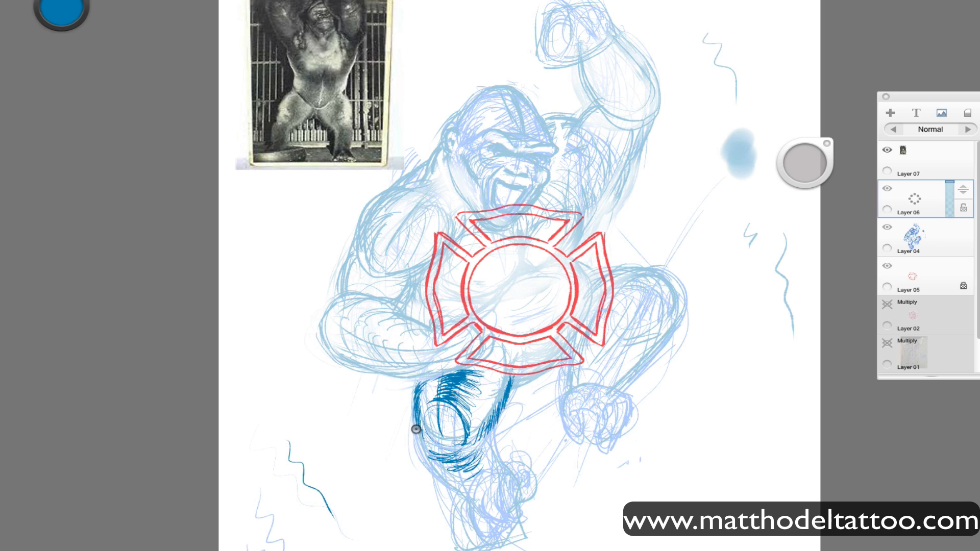
pyautogui.moveTo(501, 395); pyautogui.dragTo(489, 422)
# Mark the bent leg's inner edges and define the standing leg's shin and calf in dark blue hatching.
pyautogui.moveTo(576, 372); pyautogui.dragTo(569, 391)
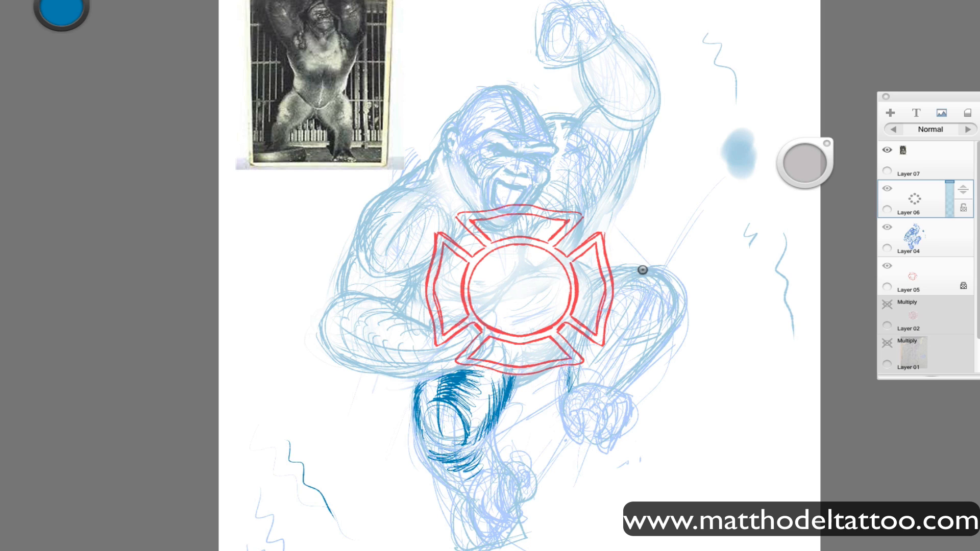
pyautogui.moveTo(615, 301)
pyautogui.mouseDown()
pyautogui.moveTo(666, 279)
pyautogui.moveTo(591, 341)
pyautogui.mouseUp()
pyautogui.moveTo(489, 438); pyautogui.dragTo(501, 464)
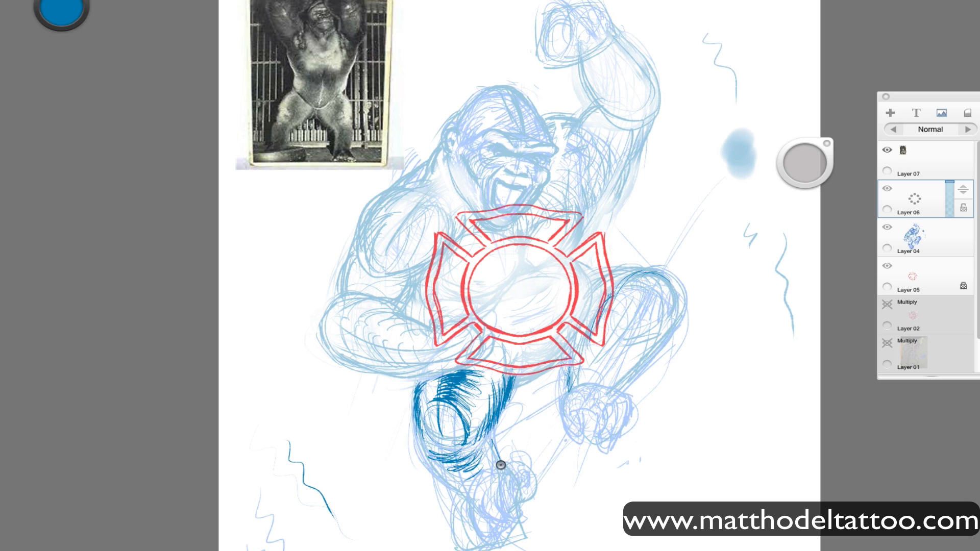
pyautogui.moveTo(419, 434)
pyautogui.mouseDown()
pyautogui.moveTo(425, 462)
pyautogui.moveTo(415, 427)
pyautogui.moveTo(426, 468)
pyautogui.moveTo(466, 500)
pyautogui.mouseUp()
pyautogui.moveTo(488, 434); pyautogui.dragTo(498, 480)
pyautogui.moveTo(440, 456)
pyautogui.mouseDown()
pyautogui.moveTo(472, 473)
pyautogui.moveTo(473, 500)
pyautogui.mouseUp()
# Shade the lowered forearm and elbow with dark blue hatching and outline the top of the bent knee.
pyautogui.moveTo(329, 306)
pyautogui.mouseDown()
pyautogui.moveTo(339, 361)
pyautogui.moveTo(378, 376)
pyautogui.moveTo(336, 358)
pyautogui.moveTo(425, 377)
pyautogui.mouseUp()
pyautogui.moveTo(424, 321)
pyautogui.mouseDown()
pyautogui.moveTo(403, 315)
pyautogui.moveTo(331, 333)
pyautogui.moveTo(352, 357)
pyautogui.moveTo(321, 313)
pyautogui.moveTo(370, 357)
pyautogui.moveTo(403, 357)
pyautogui.moveTo(352, 344)
pyautogui.moveTo(354, 308)
pyautogui.moveTo(386, 319)
pyautogui.moveTo(352, 319)
pyautogui.mouseUp()
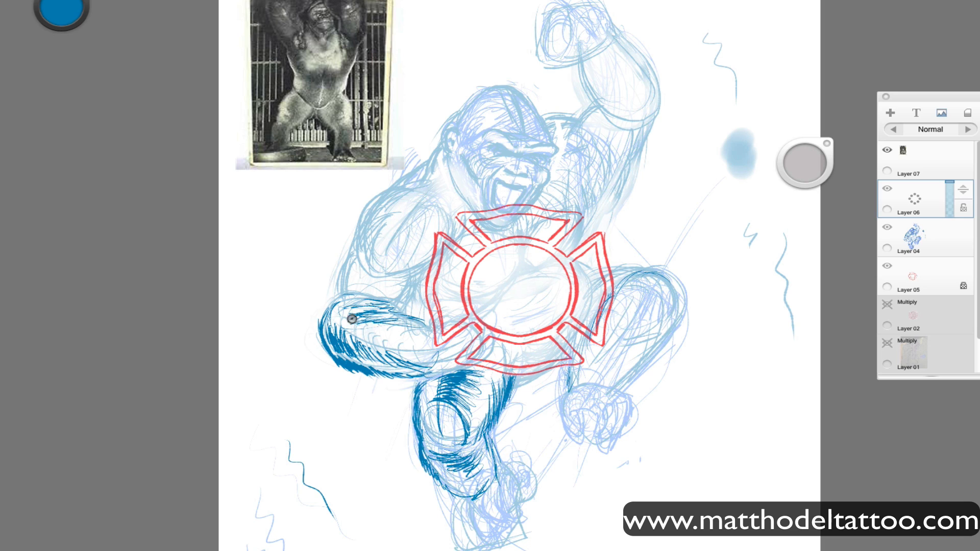
pyautogui.moveTo(439, 375); pyautogui.dragTo(392, 377)
pyautogui.moveTo(646, 274); pyautogui.dragTo(589, 313)
pyautogui.moveTo(657, 275); pyautogui.dragTo(673, 319)
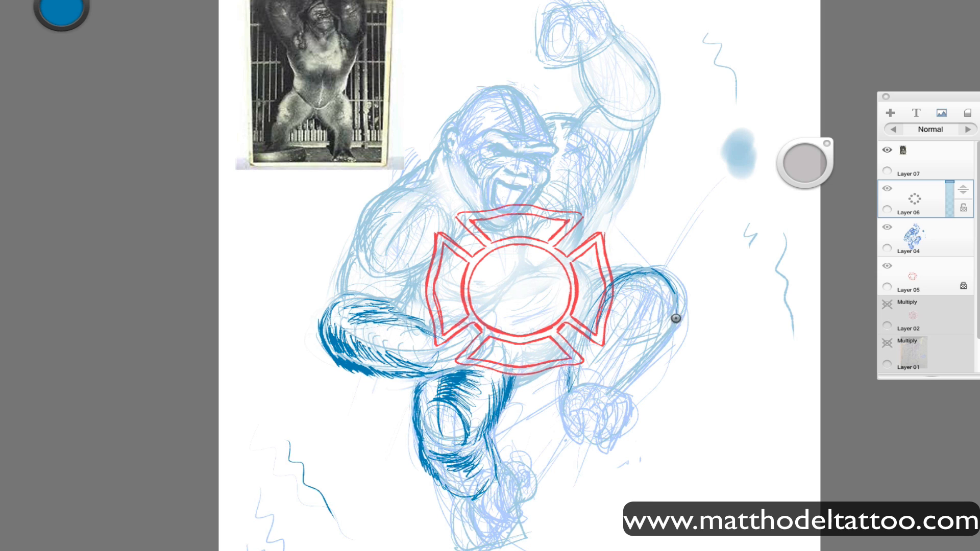
# Move the badge tracing on Layer 05 slightly down the belly, clear of the chin, and tilt it slightly.
pyautogui.click(907, 286)
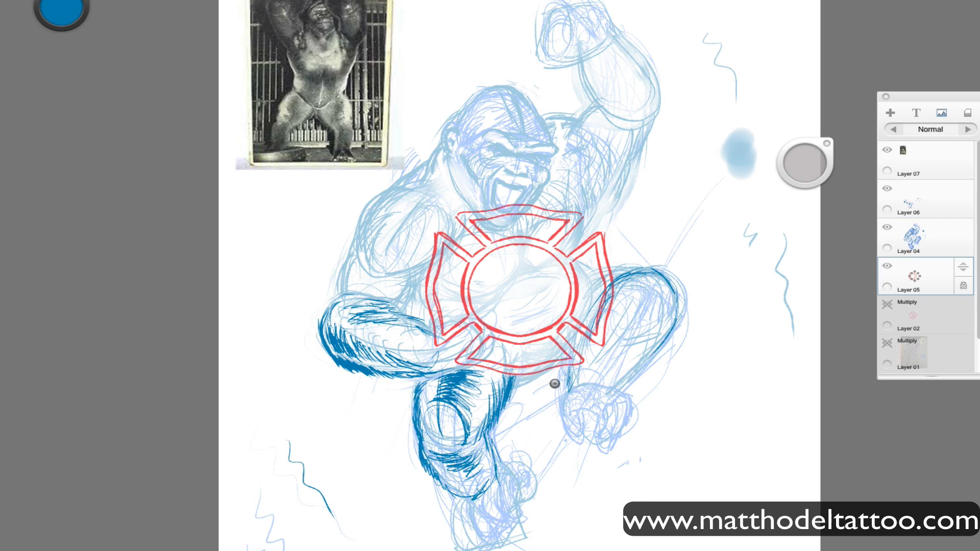
pyautogui.click(914, 241)
pyautogui.click(887, 267)
pyautogui.click(887, 266)
pyautogui.press('v')
pyautogui.moveTo(526, 485)
pyautogui.mouseDown()
pyautogui.moveTo(529, 548)
pyautogui.moveTo(543, 550)
pyautogui.mouseUp()
pyautogui.hotkey('ctrl', 'z')
pyautogui.click(893, 285)
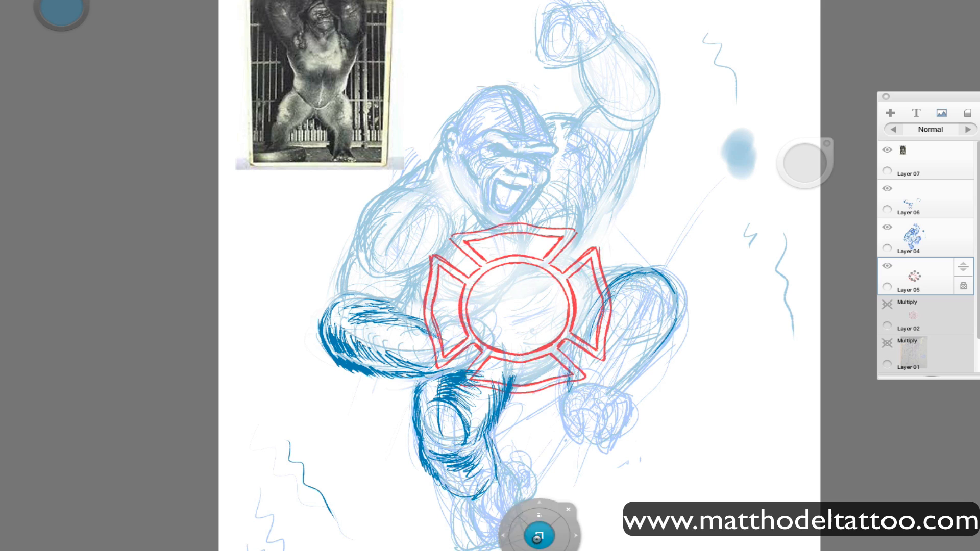
pyautogui.moveTo(534, 480); pyautogui.dragTo(535, 481)
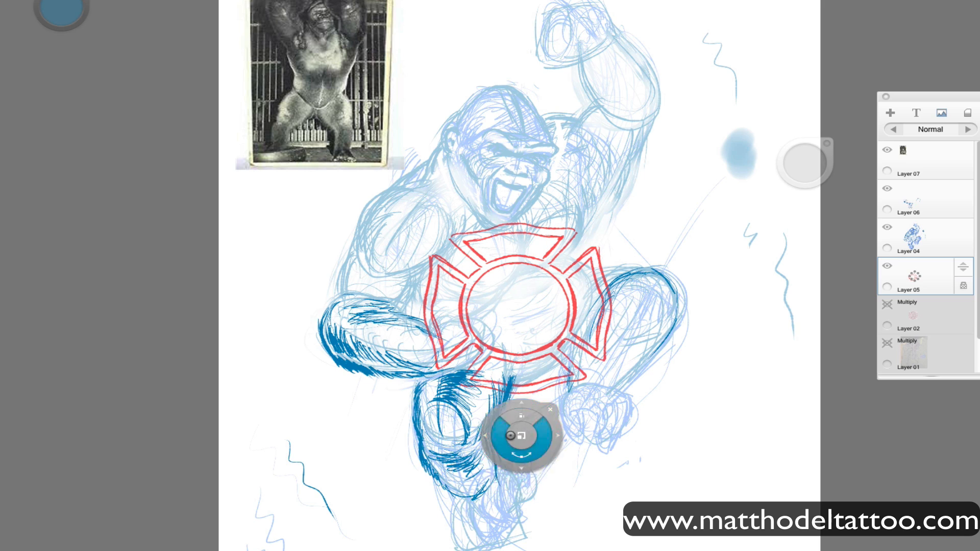
pyautogui.click(405, 517)
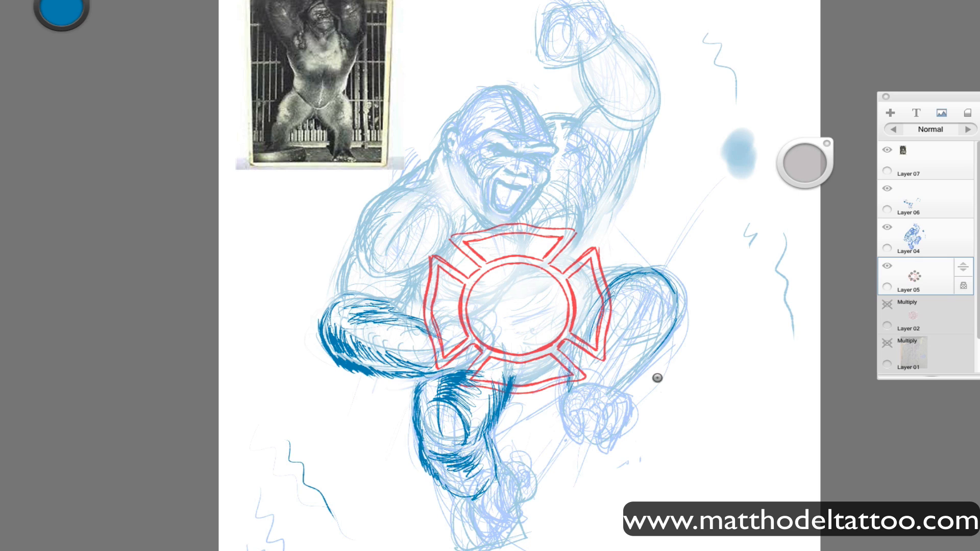
# Return to Layer 06 and darken the outer contour of the bent knee.
pyautogui.click(899, 249)
pyautogui.moveTo(760, 340); pyautogui.dragTo(760, 394)
pyautogui.click(899, 204)
pyautogui.moveTo(686, 371); pyautogui.dragTo(686, 411)
pyautogui.moveTo(675, 297); pyautogui.dragTo(673, 323)
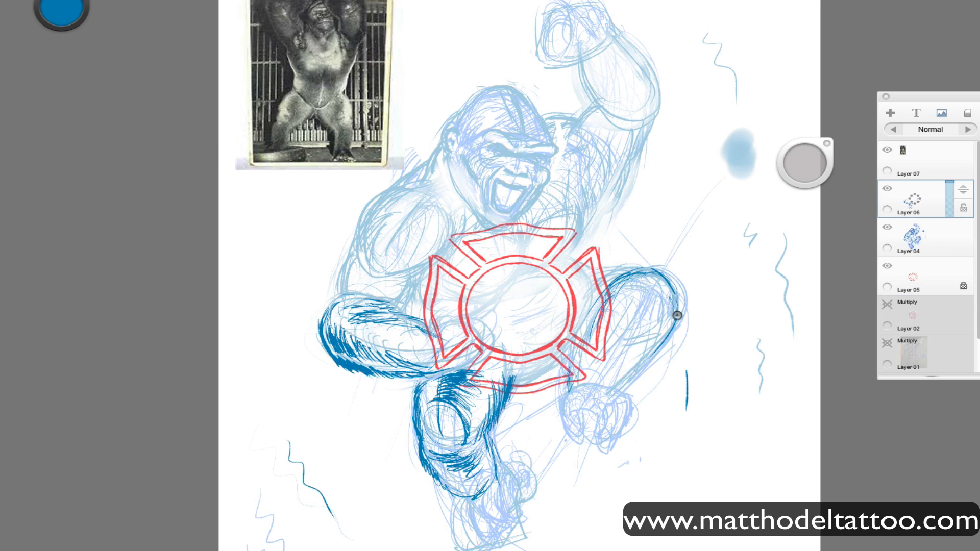
# Try shading the inside of the bent knee with short hatching, and undo those strokes.
pyautogui.moveTo(642, 351)
pyautogui.mouseDown()
pyautogui.moveTo(647, 299)
pyautogui.moveTo(653, 319)
pyautogui.mouseUp()
pyautogui.press('Tab')
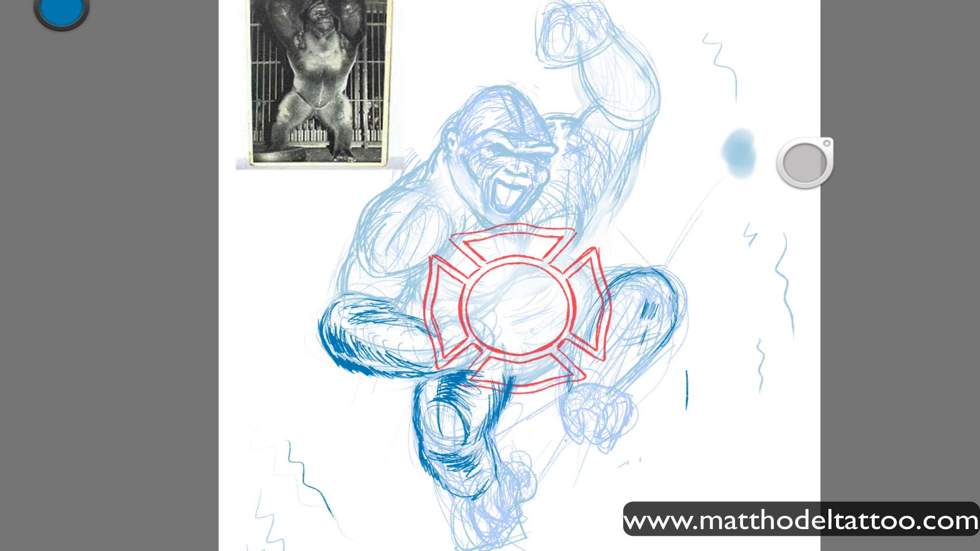
pyautogui.press('Tab')
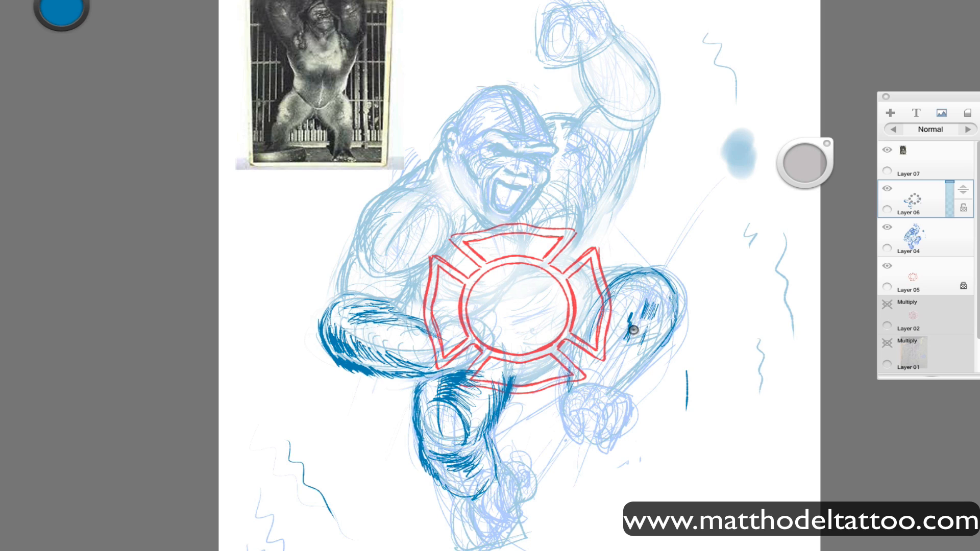
pyautogui.moveTo(634, 330)
pyautogui.mouseDown()
pyautogui.moveTo(622, 280)
pyautogui.moveTo(626, 315)
pyautogui.mouseUp()
pyautogui.press('Tab')
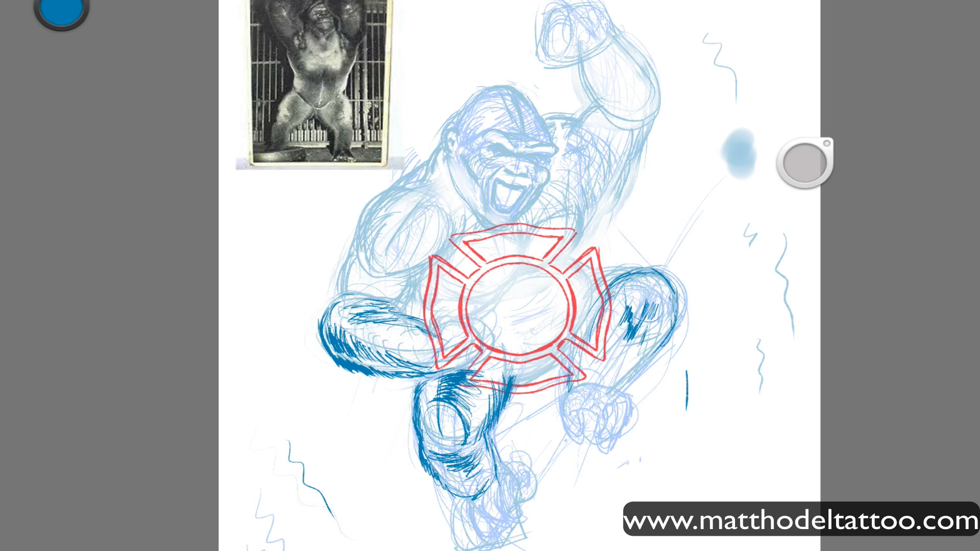
pyautogui.press('Tab')
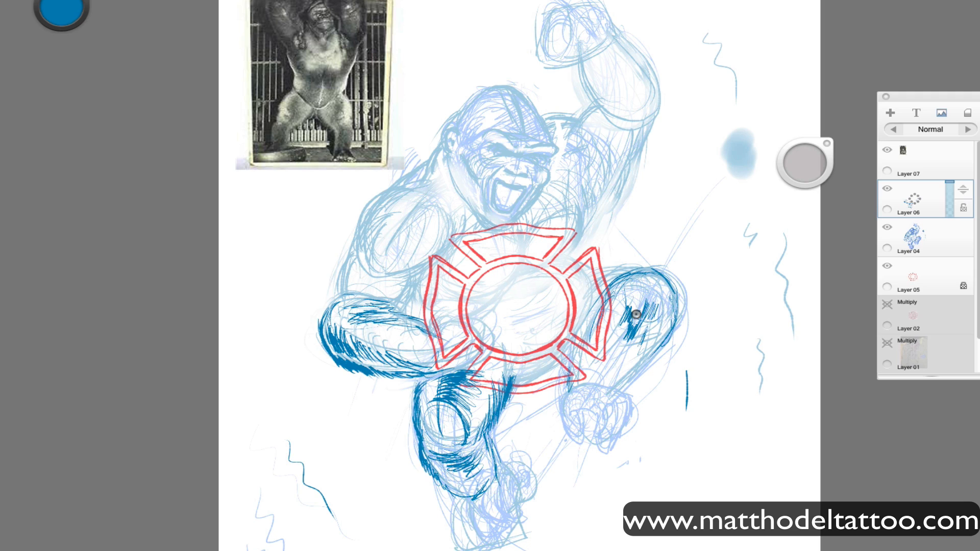
pyautogui.moveTo(632, 322); pyautogui.dragTo(655, 303)
pyautogui.hotkey('ctrl', 'z')
pyautogui.hotkey('ctrl', 'z')
pyautogui.hotkey('ctrl', 'z')
# Hatch the bent leg's inner thigh and draw both shin edges down to the ankle.
pyautogui.moveTo(647, 350); pyautogui.dragTo(654, 326)
pyautogui.moveTo(627, 278)
pyautogui.mouseDown()
pyautogui.moveTo(610, 323)
pyautogui.moveTo(624, 376)
pyautogui.moveTo(610, 411)
pyautogui.moveTo(571, 421)
pyautogui.mouseUp()
pyautogui.moveTo(610, 415)
pyautogui.mouseDown()
pyautogui.moveTo(621, 380)
pyautogui.moveTo(671, 330)
pyautogui.mouseUp()
pyautogui.press('Tab')
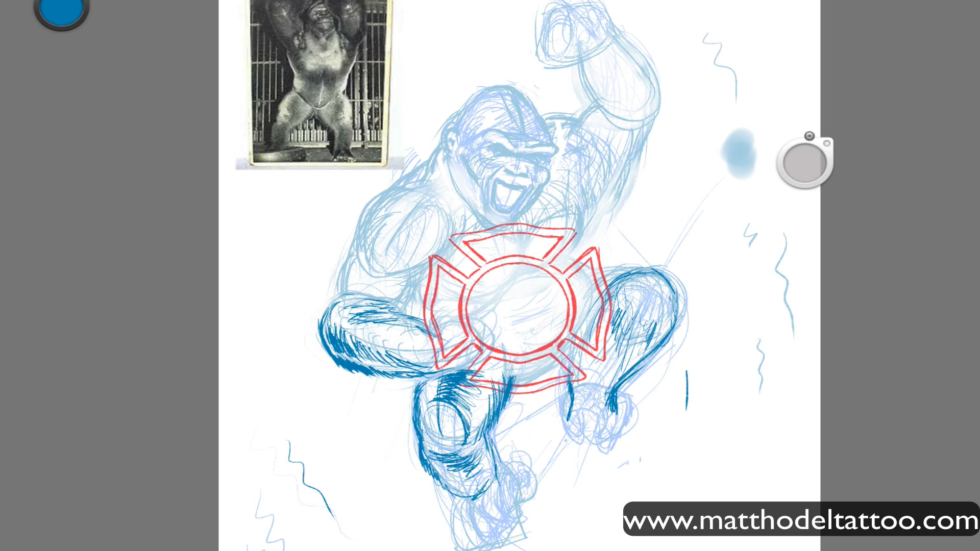
pyautogui.press('Tab')
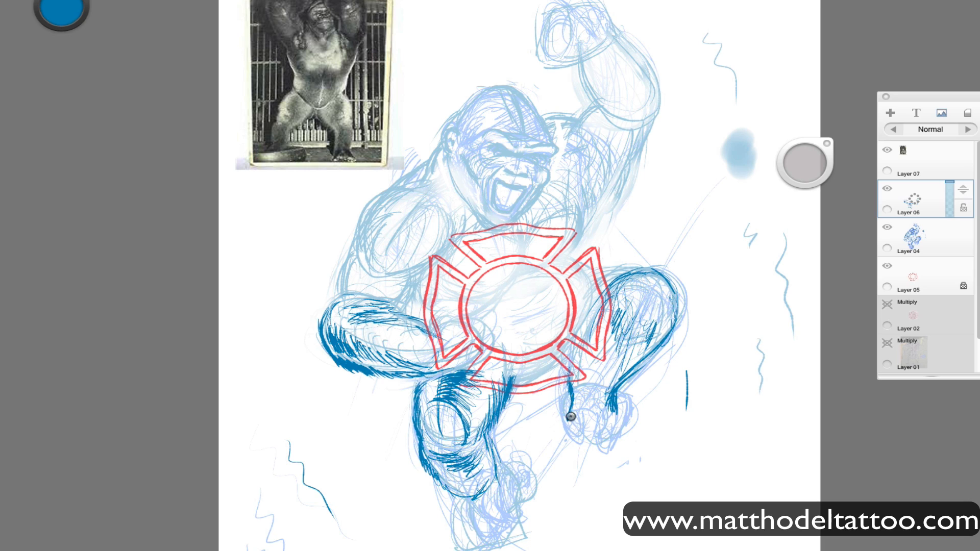
# Draw the raised foot's heel and curled toes, and darken the bent leg's shin and upper thigh edge.
pyautogui.moveTo(615, 401)
pyautogui.mouseDown()
pyautogui.moveTo(630, 428)
pyautogui.moveTo(575, 435)
pyautogui.moveTo(578, 449)
pyautogui.moveTo(567, 423)
pyautogui.moveTo(577, 447)
pyautogui.moveTo(605, 412)
pyautogui.moveTo(593, 437)
pyautogui.moveTo(604, 461)
pyautogui.moveTo(627, 439)
pyautogui.moveTo(609, 425)
pyautogui.moveTo(607, 389)
pyautogui.moveTo(583, 395)
pyautogui.moveTo(585, 411)
pyautogui.moveTo(605, 398)
pyautogui.moveTo(586, 398)
pyautogui.moveTo(567, 364)
pyautogui.moveTo(593, 403)
pyautogui.moveTo(603, 402)
pyautogui.moveTo(583, 396)
pyautogui.moveTo(574, 411)
pyautogui.moveTo(610, 408)
pyautogui.moveTo(613, 420)
pyautogui.moveTo(595, 382)
pyautogui.moveTo(612, 408)
pyautogui.moveTo(614, 386)
pyautogui.moveTo(630, 373)
pyautogui.mouseUp()
pyautogui.hotkey('ctrl', 'z')
pyautogui.hotkey('ctrl', 'z')
pyautogui.hotkey('ctrl', 'z')
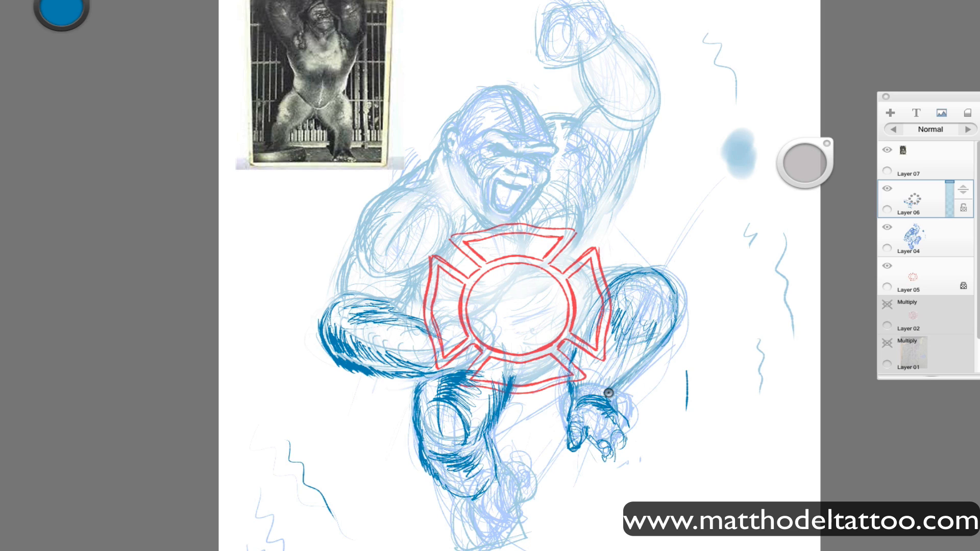
pyautogui.moveTo(674, 312)
pyautogui.mouseDown()
pyautogui.moveTo(658, 354)
pyautogui.moveTo(611, 384)
pyautogui.moveTo(628, 321)
pyautogui.moveTo(620, 297)
pyautogui.moveTo(622, 319)
pyautogui.moveTo(638, 329)
pyautogui.mouseUp()
pyautogui.moveTo(635, 271)
pyautogui.mouseDown()
pyautogui.moveTo(587, 284)
pyautogui.moveTo(639, 269)
pyautogui.mouseUp()
pyautogui.moveTo(603, 443); pyautogui.dragTo(592, 464)
# Redraw the standing leg's ankle and sketch the edges of its foot in dark blue.
pyautogui.moveTo(491, 440)
pyautogui.mouseDown()
pyautogui.moveTo(488, 487)
pyautogui.moveTo(474, 475)
pyautogui.mouseUp()
pyautogui.press('super+z')
pyautogui.press('super+z')
pyautogui.moveTo(485, 442); pyautogui.dragTo(502, 470)
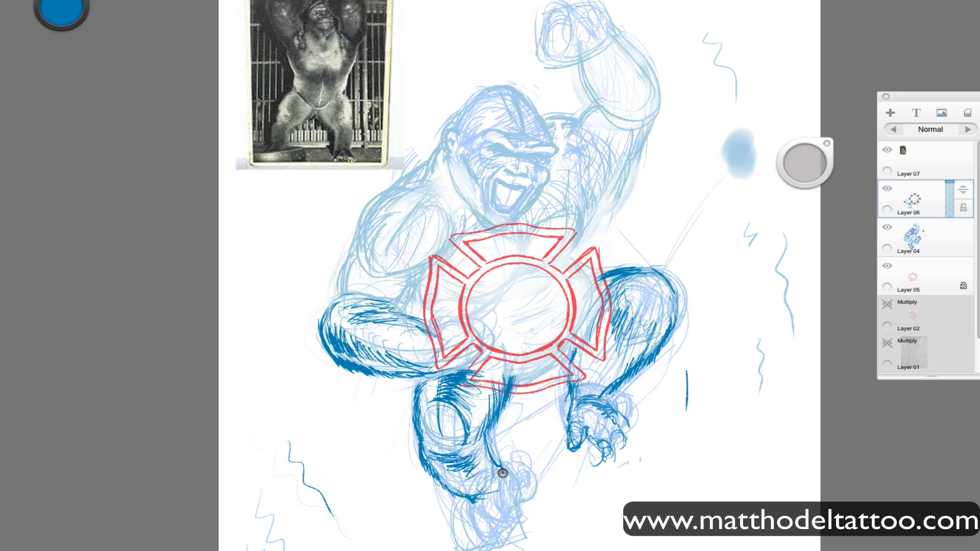
pyautogui.moveTo(471, 499); pyautogui.dragTo(490, 497)
pyautogui.moveTo(503, 470); pyautogui.dragTo(500, 533)
pyautogui.moveTo(510, 497)
pyautogui.mouseDown()
pyautogui.moveTo(516, 480)
pyautogui.moveTo(485, 550)
pyautogui.mouseUp()
pyautogui.moveTo(476, 500); pyautogui.dragTo(489, 550)
pyautogui.moveTo(522, 470); pyautogui.dragTo(525, 498)
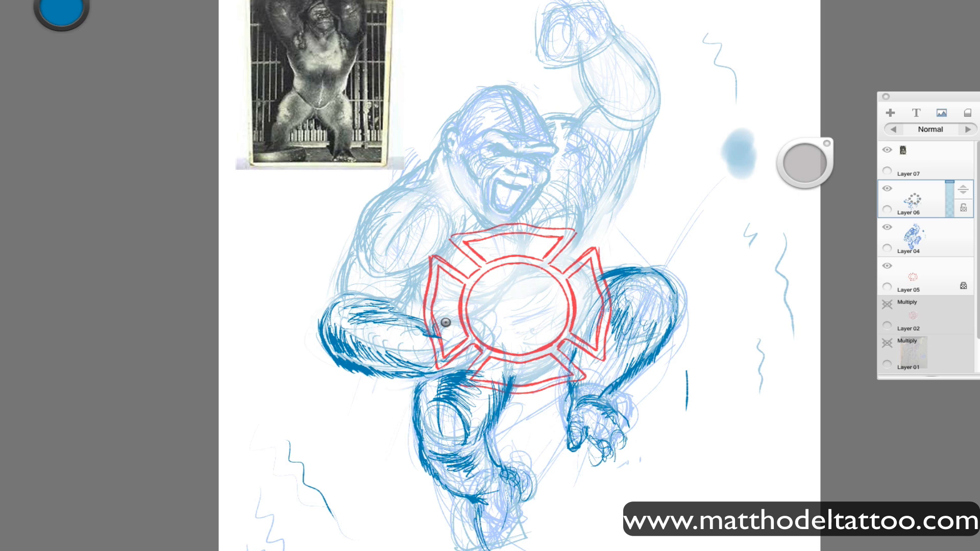
# Shift the red badge on Layer 05 slightly right and up, and make Layer 06 active again.
pyautogui.click(940, 265)
pyautogui.press('v')
pyautogui.moveTo(539, 505); pyautogui.dragTo(546, 498)
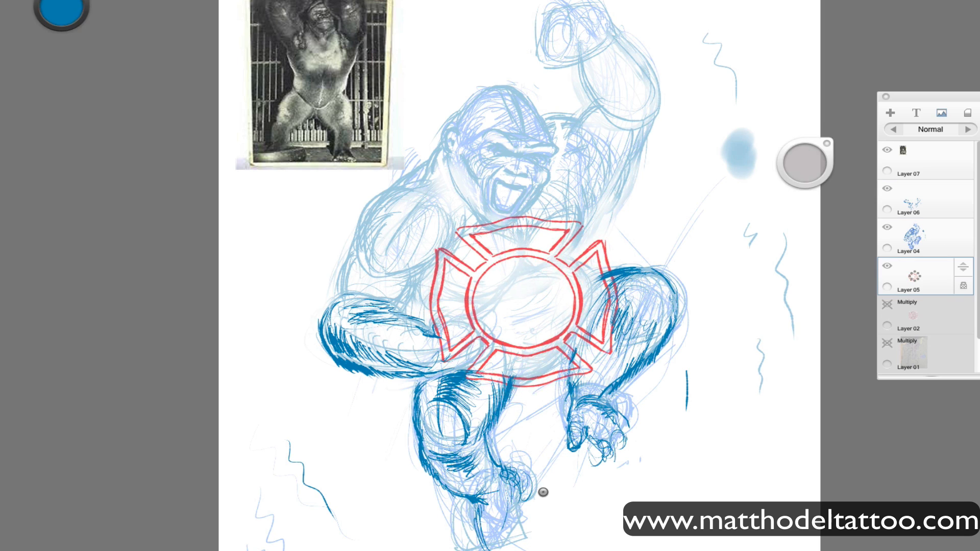
pyautogui.press('v')
pyautogui.moveTo(532, 533); pyautogui.dragTo(536, 538)
pyautogui.press('e')
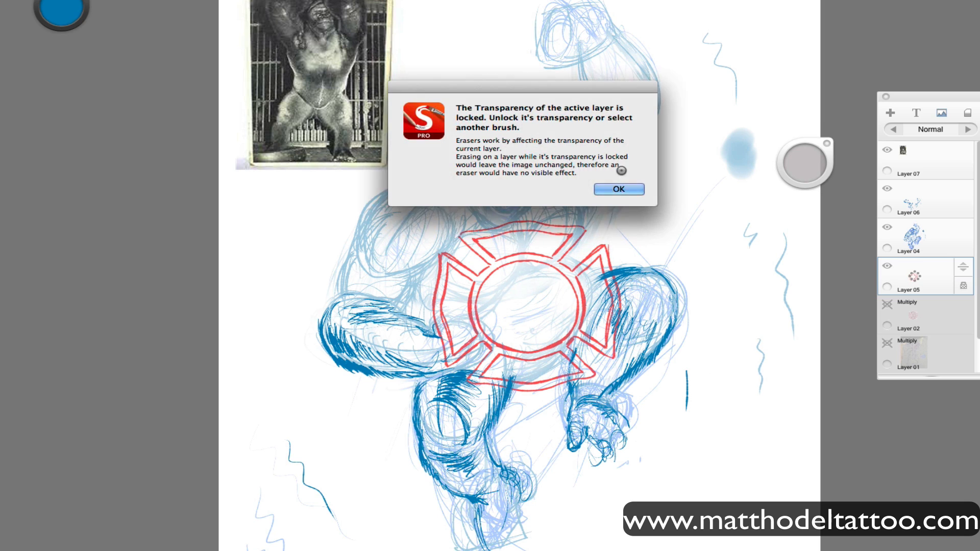
pyautogui.click(619, 187)
pyautogui.click(934, 237)
pyautogui.click(934, 200)
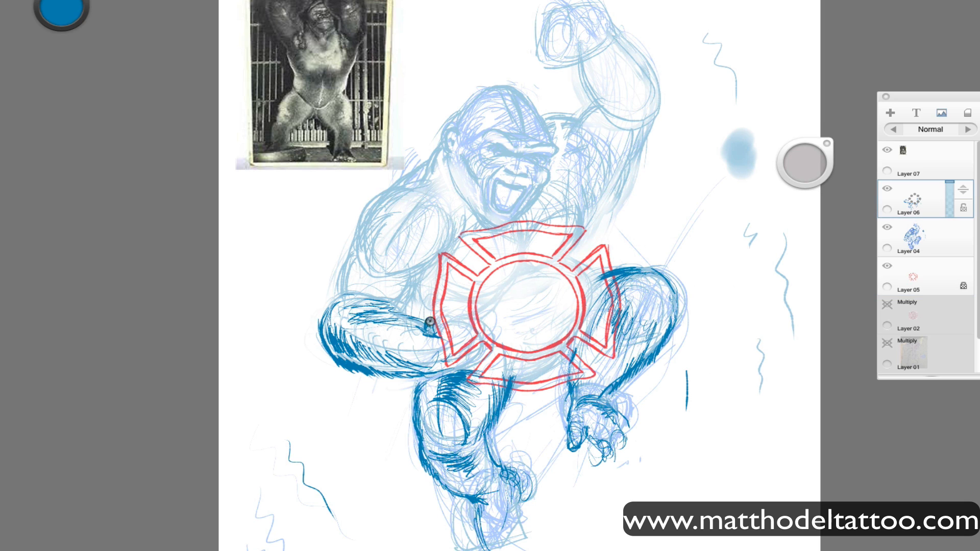
# Start the wrist crease beside the badge, nudge the badge on Layer 05 farther right, and return to Layer 06.
pyautogui.moveTo(430, 321); pyautogui.dragTo(433, 315)
pyautogui.press('super+z')
pyautogui.press('super+z')
pyautogui.click(919, 276)
pyautogui.moveTo(632, 445); pyautogui.dragTo(638, 444)
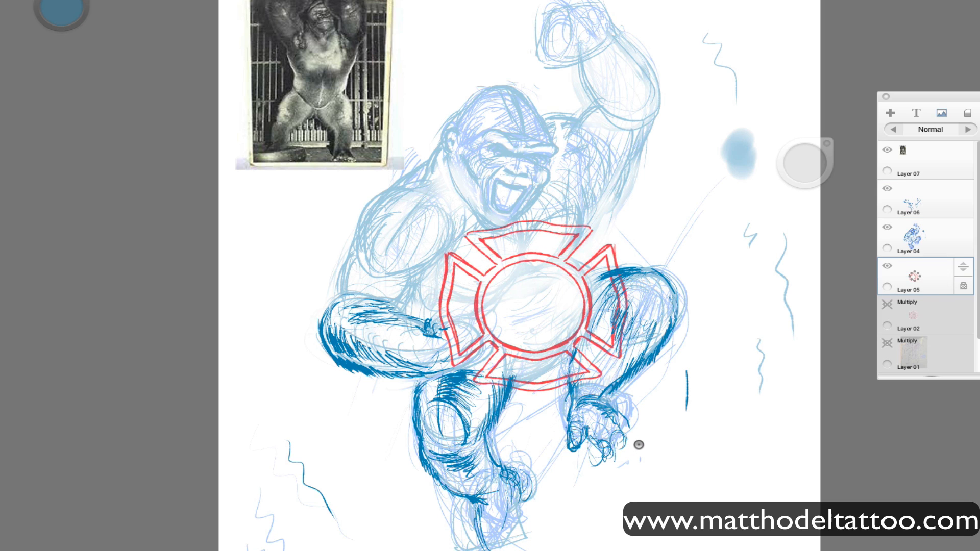
pyautogui.click(750, 362)
pyautogui.click(619, 188)
pyautogui.click(942, 205)
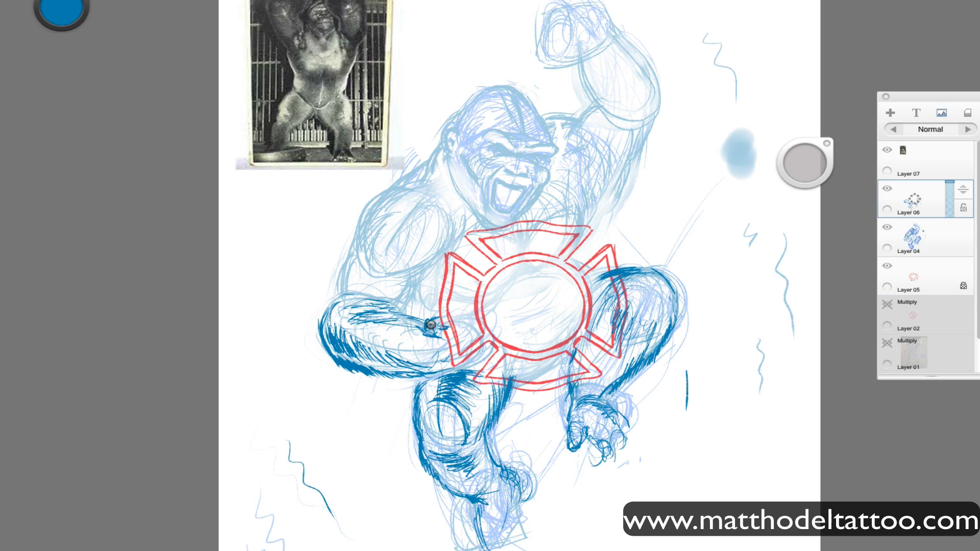
# Sketch the wrist folds and the forearm's lower edge toward the badge with a resized brush.
pyautogui.moveTo(430, 316); pyautogui.dragTo(423, 334)
pyautogui.moveTo(451, 357); pyautogui.dragTo(419, 371)
pyautogui.moveTo(437, 362)
pyautogui.mouseDown()
pyautogui.moveTo(390, 377)
pyautogui.moveTo(409, 375)
pyautogui.mouseUp()
pyautogui.moveTo(811, 157); pyautogui.dragTo(680, 177)
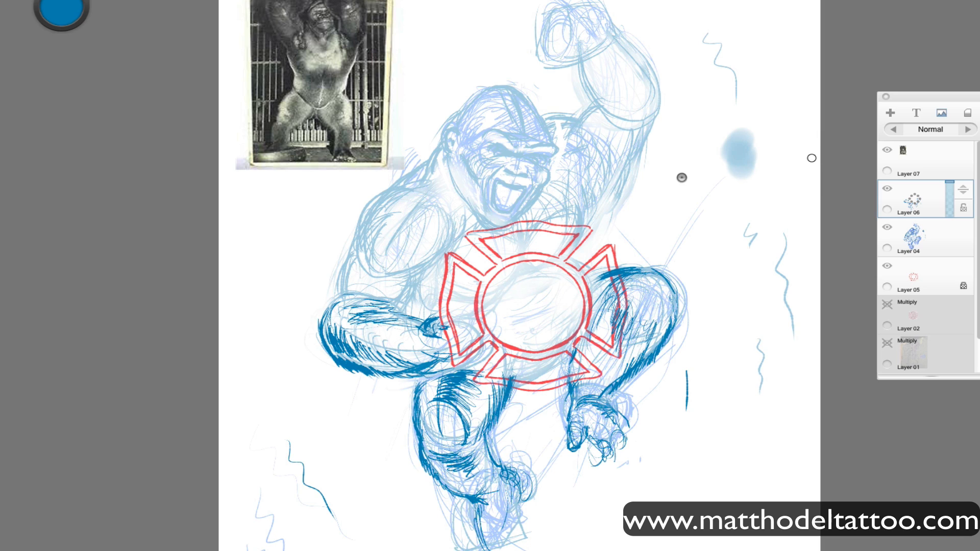
pyautogui.moveTo(434, 366)
pyautogui.mouseDown()
pyautogui.moveTo(412, 378)
pyautogui.moveTo(403, 368)
pyautogui.moveTo(482, 353)
pyautogui.moveTo(503, 321)
pyautogui.moveTo(490, 342)
pyautogui.mouseUp()
pyautogui.press('super+z')
pyautogui.press('super+z')
# Draw the lowered hand's thumb and curled fingers gripping the badge's lower edge.
pyautogui.moveTo(503, 345)
pyautogui.mouseDown()
pyautogui.moveTo(475, 361)
pyautogui.moveTo(470, 304)
pyautogui.moveTo(483, 312)
pyautogui.mouseUp()
pyautogui.moveTo(467, 345)
pyautogui.mouseDown()
pyautogui.moveTo(488, 341)
pyautogui.moveTo(461, 359)
pyautogui.mouseUp()
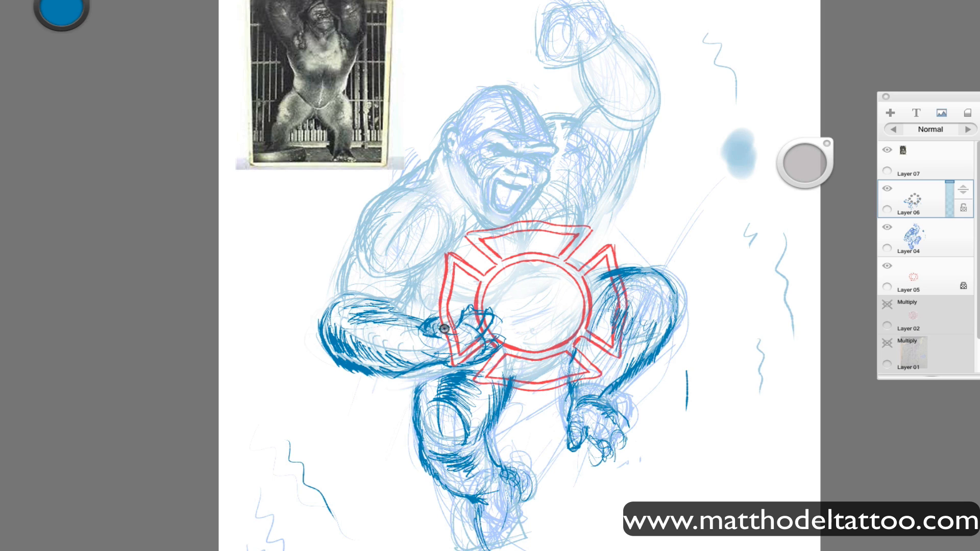
pyautogui.moveTo(436, 305)
pyautogui.mouseDown()
pyautogui.moveTo(417, 333)
pyautogui.moveTo(471, 362)
pyautogui.moveTo(412, 374)
pyautogui.moveTo(477, 360)
pyautogui.moveTo(492, 322)
pyautogui.moveTo(461, 312)
pyautogui.moveTo(491, 307)
pyautogui.moveTo(473, 337)
pyautogui.moveTo(496, 353)
pyautogui.mouseUp()
pyautogui.moveTo(494, 364)
pyautogui.mouseDown()
pyautogui.moveTo(455, 364)
pyautogui.moveTo(490, 313)
pyautogui.moveTo(481, 340)
pyautogui.moveTo(415, 367)
pyautogui.mouseUp()
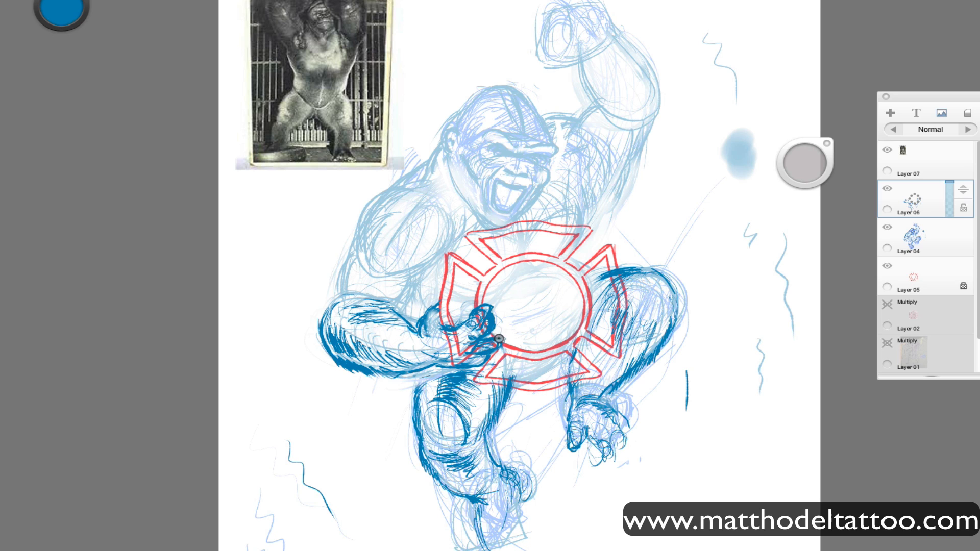
pyautogui.hotkey('ctrl', 'z')
pyautogui.moveTo(499, 334); pyautogui.dragTo(486, 354)
# Outline the lowered arm and shoulder with furry strokes, and mark the armpit and the raised arm's torso edge.
pyautogui.moveTo(351, 257)
pyautogui.mouseDown()
pyautogui.moveTo(331, 282)
pyautogui.moveTo(378, 181)
pyautogui.moveTo(348, 243)
pyautogui.mouseUp()
pyautogui.hotkey('ctrl', 'z')
pyautogui.hotkey('ctrl', 'z')
pyautogui.hotkey('ctrl', 'z')
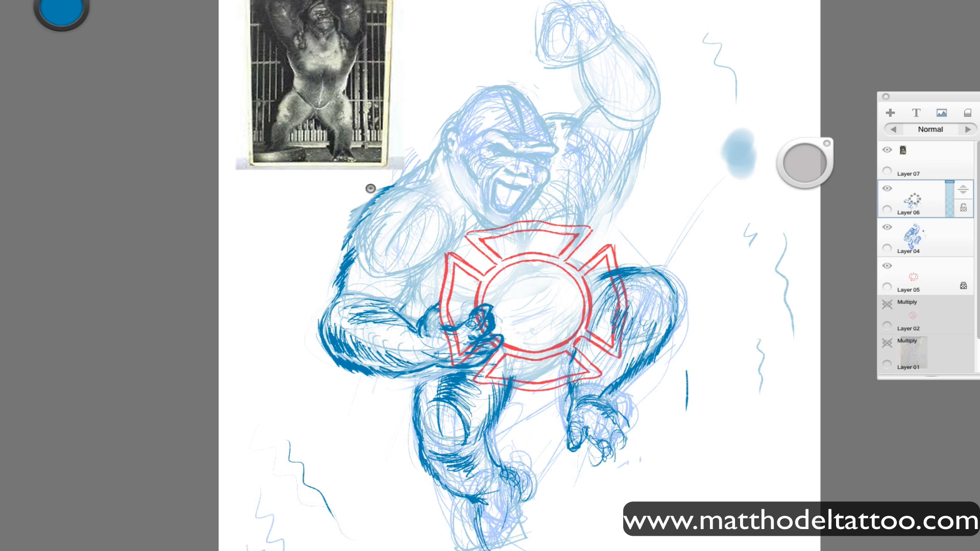
pyautogui.moveTo(375, 189)
pyautogui.mouseDown()
pyautogui.moveTo(385, 190)
pyautogui.moveTo(361, 207)
pyautogui.moveTo(345, 253)
pyautogui.moveTo(418, 203)
pyautogui.moveTo(390, 215)
pyautogui.moveTo(376, 256)
pyautogui.moveTo(383, 250)
pyautogui.mouseUp()
pyautogui.moveTo(455, 222); pyautogui.dragTo(446, 249)
pyautogui.moveTo(433, 148); pyautogui.dragTo(384, 187)
pyautogui.moveTo(555, 120); pyautogui.dragTo(571, 116)
pyautogui.moveTo(638, 135); pyautogui.dragTo(602, 208)
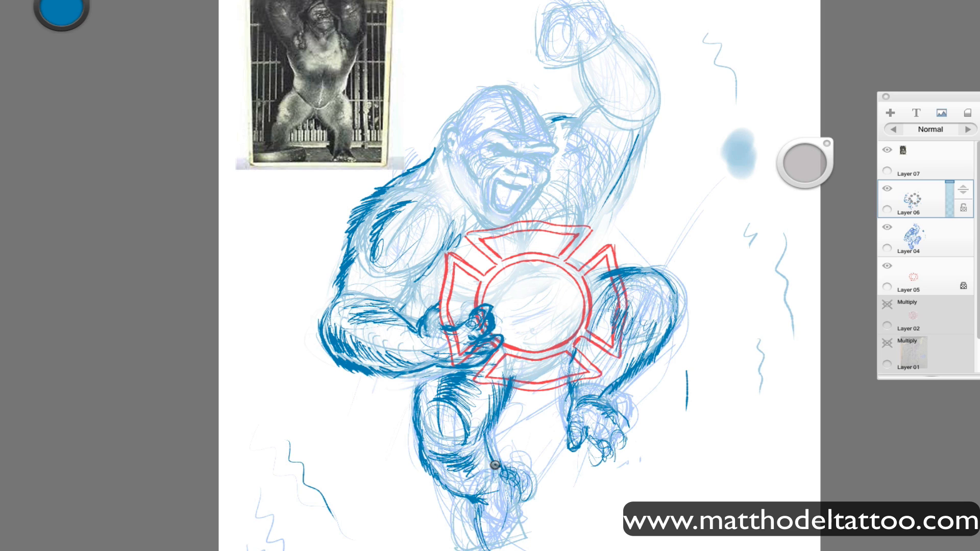
# Save the gorilla drawing to iCloud in TIFF format.
pyautogui.press('super+s')
pyautogui.write('4')
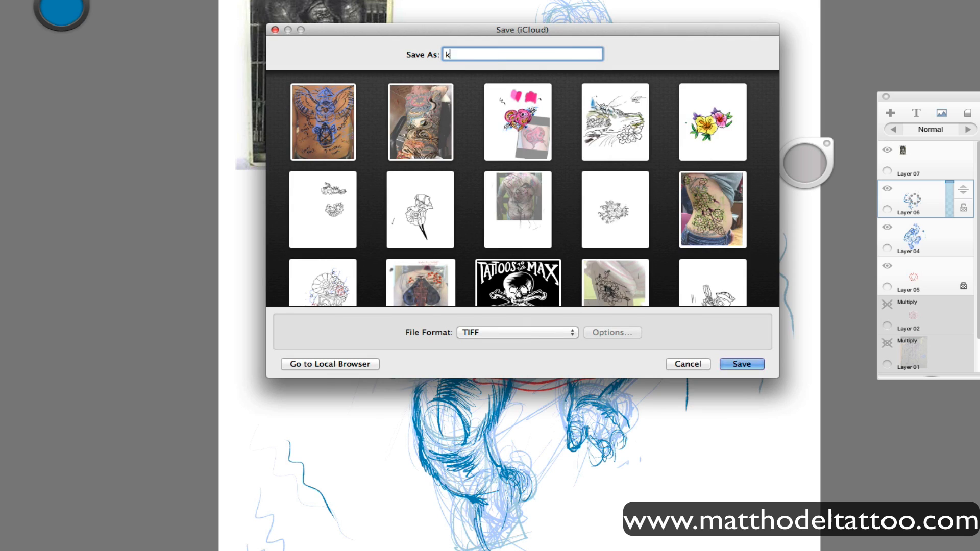
pyautogui.press('Return')
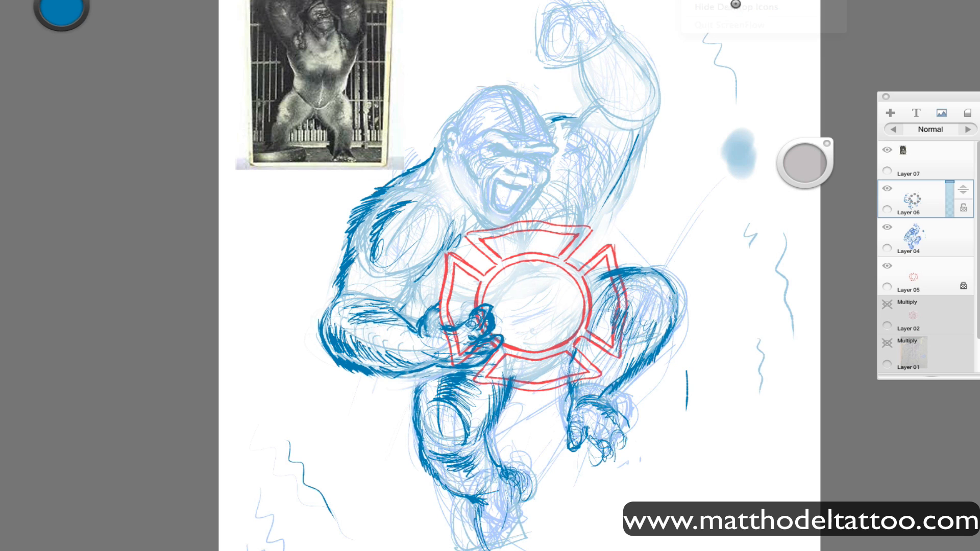
# Darken the top of the raised arm's shoulder and shade the hand gripping the badge.
pyautogui.moveTo(747, 322); pyautogui.dragTo(750, 363)
pyautogui.moveTo(587, 119); pyautogui.dragTo(553, 131)
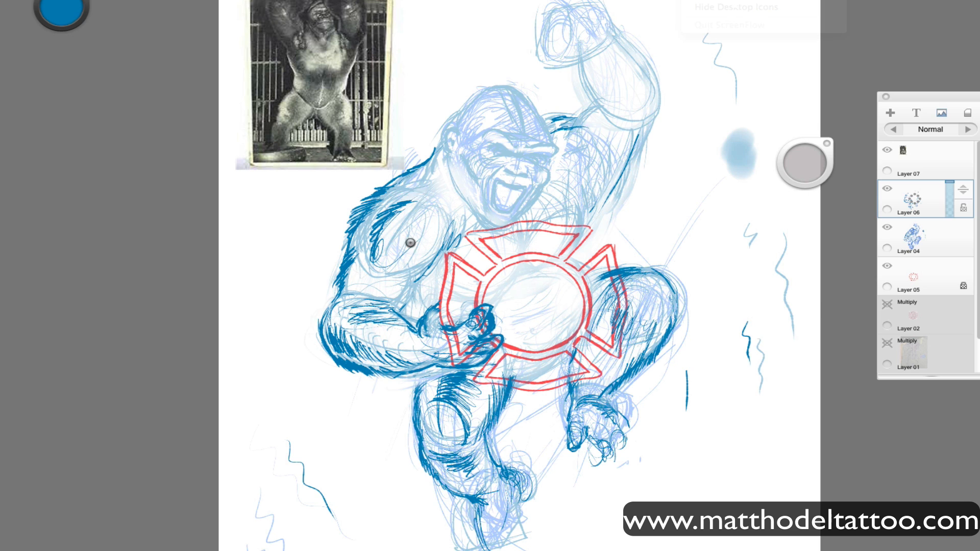
pyautogui.moveTo(429, 356)
pyautogui.mouseDown()
pyautogui.moveTo(449, 346)
pyautogui.moveTo(436, 343)
pyautogui.mouseUp()
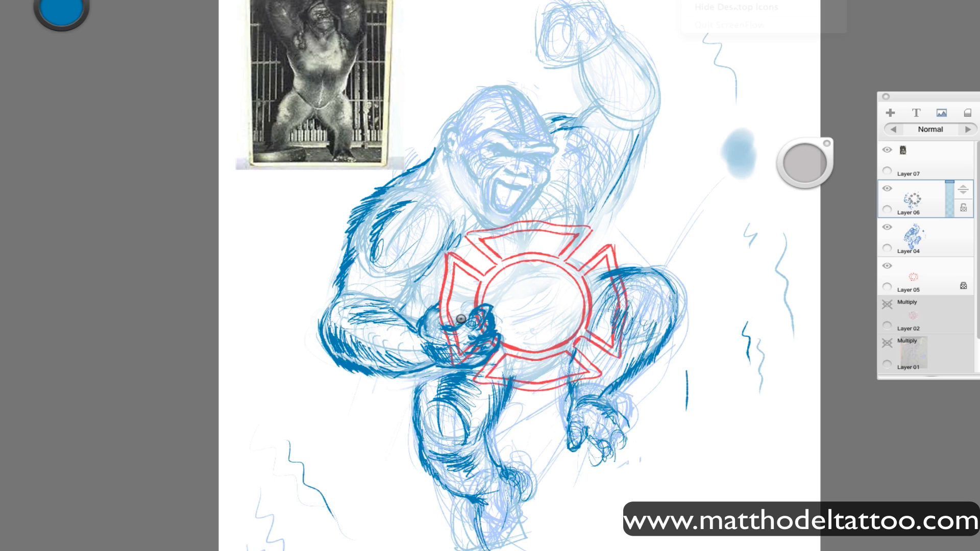
pyautogui.moveTo(438, 351); pyautogui.dragTo(449, 343)
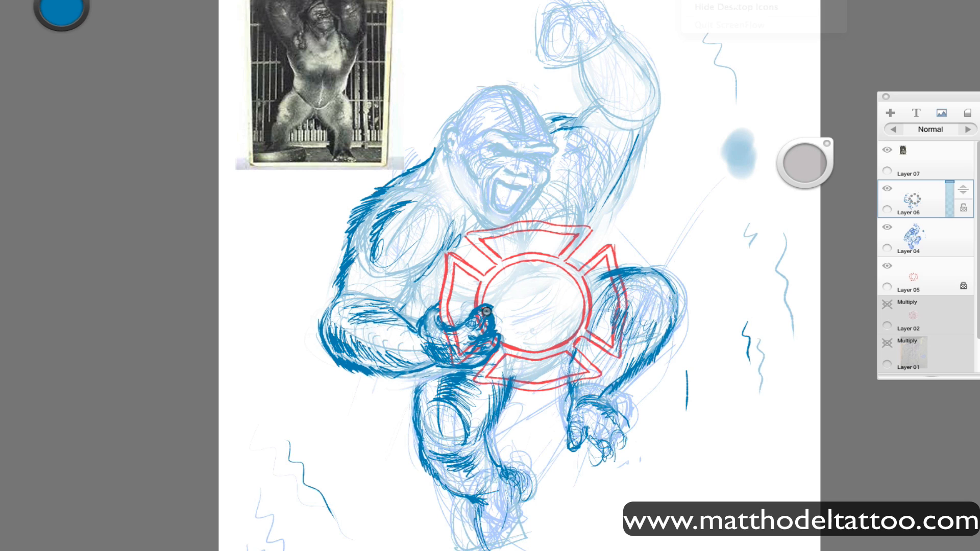
# Hatch the lowered forearm and fill the shadow between the upper arm and the chest.
pyautogui.moveTo(399, 325)
pyautogui.mouseDown()
pyautogui.moveTo(412, 323)
pyautogui.moveTo(381, 306)
pyautogui.mouseUp()
pyautogui.moveTo(421, 366); pyautogui.dragTo(421, 357)
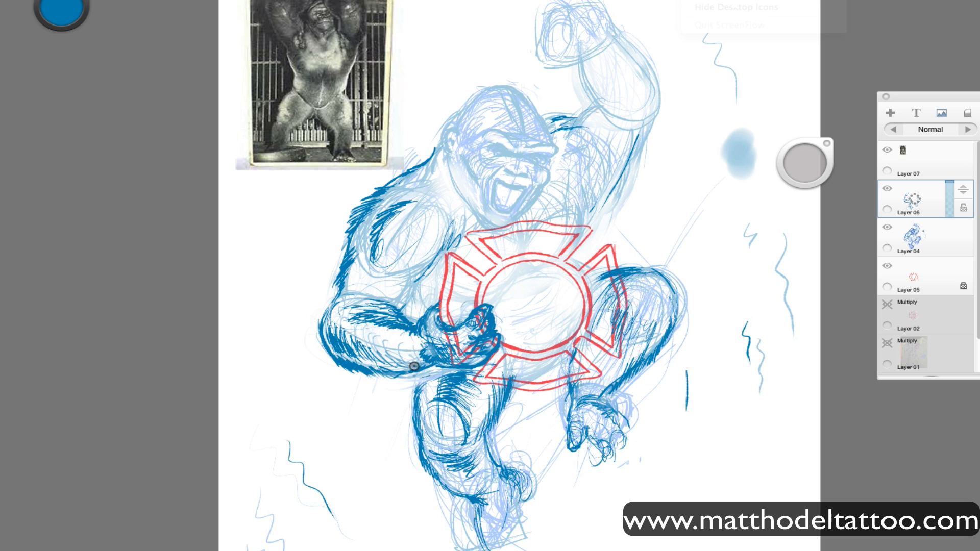
pyautogui.moveTo(420, 366)
pyautogui.mouseDown()
pyautogui.moveTo(399, 369)
pyautogui.moveTo(361, 359)
pyautogui.moveTo(402, 367)
pyautogui.moveTo(397, 355)
pyautogui.moveTo(353, 382)
pyautogui.moveTo(312, 329)
pyautogui.moveTo(327, 302)
pyautogui.moveTo(402, 312)
pyautogui.moveTo(413, 295)
pyautogui.moveTo(374, 294)
pyautogui.moveTo(362, 273)
pyautogui.moveTo(380, 298)
pyautogui.moveTo(347, 293)
pyautogui.moveTo(355, 269)
pyautogui.moveTo(371, 270)
pyautogui.moveTo(392, 303)
pyautogui.moveTo(409, 304)
pyautogui.moveTo(435, 260)
pyautogui.moveTo(408, 303)
pyautogui.moveTo(419, 265)
pyautogui.mouseUp()
pyautogui.moveTo(409, 299)
pyautogui.mouseDown()
pyautogui.moveTo(421, 306)
pyautogui.moveTo(429, 282)
pyautogui.mouseUp()
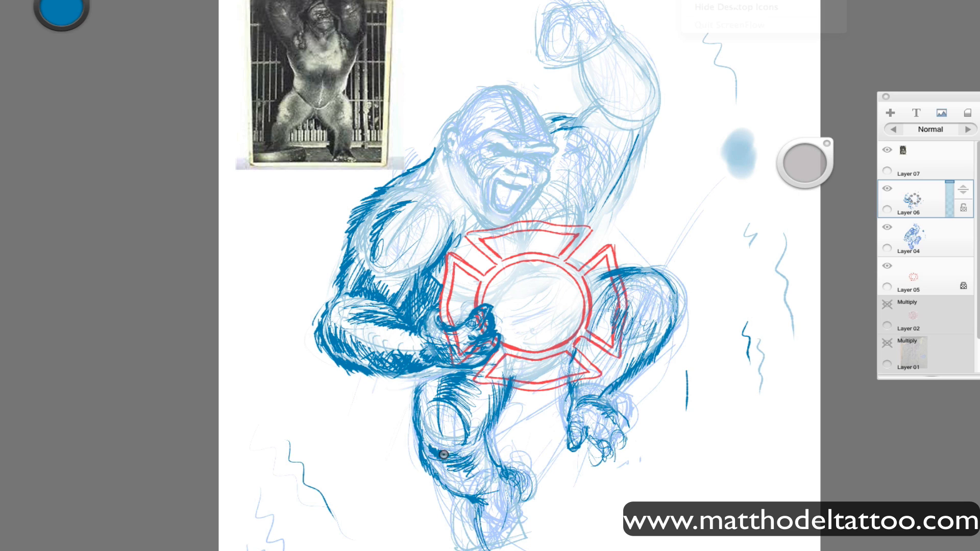
# Hatch the standing leg around the knee and shin, and darken both edges of the lower leg.
pyautogui.moveTo(460, 446)
pyautogui.mouseDown()
pyautogui.moveTo(425, 411)
pyautogui.moveTo(427, 429)
pyautogui.moveTo(453, 428)
pyautogui.moveTo(438, 372)
pyautogui.moveTo(452, 453)
pyautogui.moveTo(480, 405)
pyautogui.moveTo(469, 422)
pyautogui.moveTo(475, 383)
pyautogui.moveTo(459, 413)
pyautogui.moveTo(475, 437)
pyautogui.moveTo(452, 456)
pyautogui.moveTo(470, 454)
pyautogui.moveTo(468, 488)
pyautogui.moveTo(461, 470)
pyautogui.moveTo(428, 483)
pyautogui.moveTo(478, 458)
pyautogui.moveTo(475, 448)
pyautogui.moveTo(518, 468)
pyautogui.moveTo(423, 457)
pyautogui.moveTo(493, 424)
pyautogui.moveTo(482, 470)
pyautogui.moveTo(490, 409)
pyautogui.moveTo(513, 388)
pyautogui.moveTo(477, 437)
pyautogui.moveTo(498, 470)
pyautogui.moveTo(503, 464)
pyautogui.moveTo(420, 467)
pyautogui.mouseUp()
pyautogui.moveTo(482, 432)
pyautogui.mouseDown()
pyautogui.moveTo(498, 460)
pyautogui.moveTo(422, 462)
pyautogui.moveTo(427, 475)
pyautogui.moveTo(464, 455)
pyautogui.moveTo(466, 497)
pyautogui.mouseUp()
pyautogui.moveTo(422, 461); pyautogui.dragTo(428, 489)
pyautogui.moveTo(427, 477); pyautogui.dragTo(449, 491)
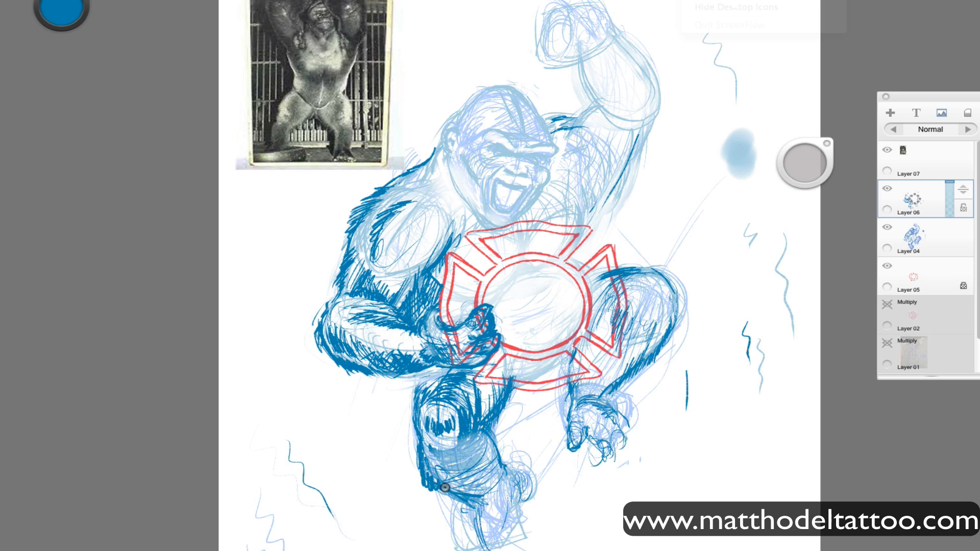
pyautogui.moveTo(486, 433); pyautogui.dragTo(505, 462)
pyautogui.moveTo(426, 480); pyautogui.dragTo(449, 492)
# Resize the brush, undo the last leg strokes, and rework the standing leg's shin with denser edges and hatching.
pyautogui.click(801, 168)
pyautogui.moveTo(800, 168); pyautogui.dragTo(795, 237)
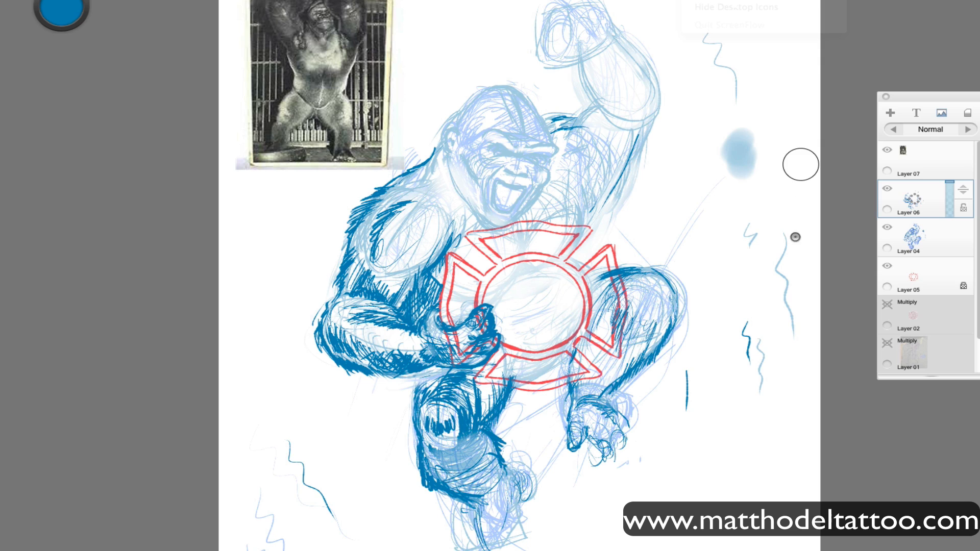
pyautogui.press('super+z')
pyautogui.press('super+z')
pyautogui.press('super+z')
pyautogui.moveTo(419, 458); pyautogui.dragTo(448, 494)
pyautogui.moveTo(486, 432); pyautogui.dragTo(495, 459)
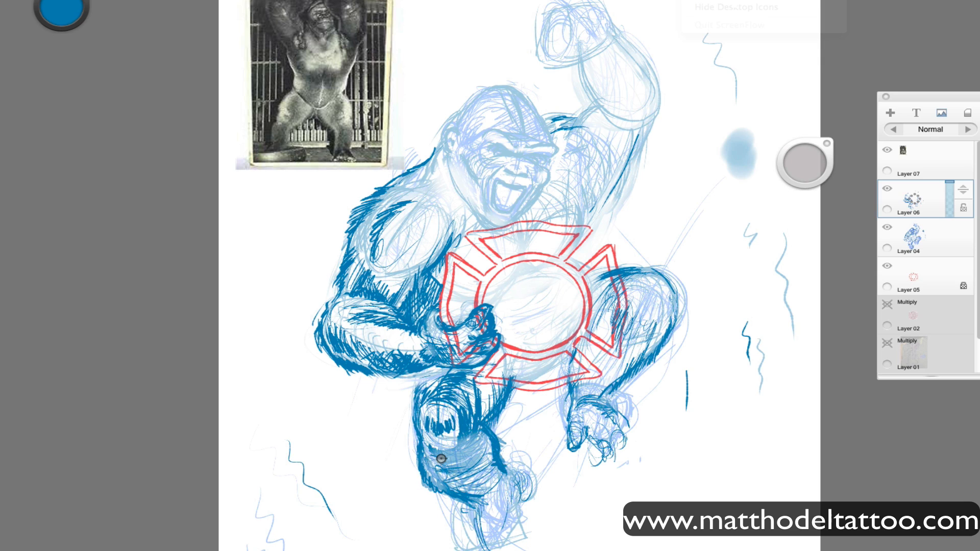
pyautogui.moveTo(434, 449)
pyautogui.mouseDown()
pyautogui.moveTo(475, 487)
pyautogui.moveTo(455, 461)
pyautogui.moveTo(475, 477)
pyautogui.mouseUp()
pyautogui.moveTo(479, 444)
pyautogui.mouseDown()
pyautogui.moveTo(478, 477)
pyautogui.moveTo(460, 443)
pyautogui.moveTo(493, 486)
pyautogui.moveTo(450, 497)
pyautogui.mouseUp()
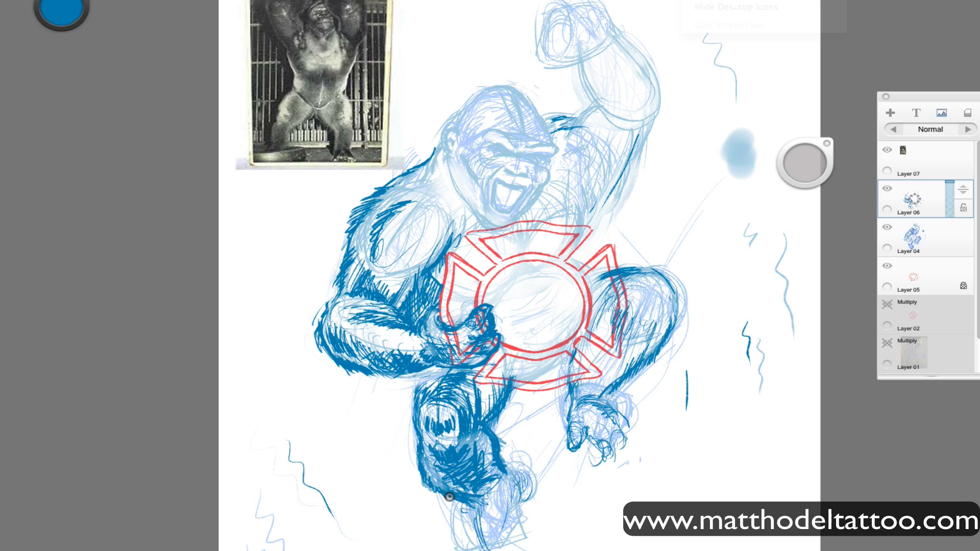
# Draw the standing leg's foot with its outstretched big toe, sole and curled toes in dark blue.
pyautogui.moveTo(502, 474)
pyautogui.mouseDown()
pyautogui.moveTo(516, 480)
pyautogui.moveTo(523, 468)
pyautogui.moveTo(533, 479)
pyautogui.moveTo(508, 520)
pyautogui.moveTo(531, 475)
pyautogui.mouseUp()
pyautogui.moveTo(529, 484); pyautogui.dragTo(540, 458)
pyautogui.moveTo(531, 459)
pyautogui.mouseDown()
pyautogui.moveTo(539, 475)
pyautogui.moveTo(505, 546)
pyautogui.moveTo(491, 545)
pyautogui.mouseUp()
pyautogui.moveTo(516, 514)
pyautogui.mouseDown()
pyautogui.moveTo(505, 546)
pyautogui.moveTo(489, 547)
pyautogui.moveTo(473, 512)
pyautogui.mouseUp()
pyautogui.moveTo(474, 547); pyautogui.dragTo(478, 499)
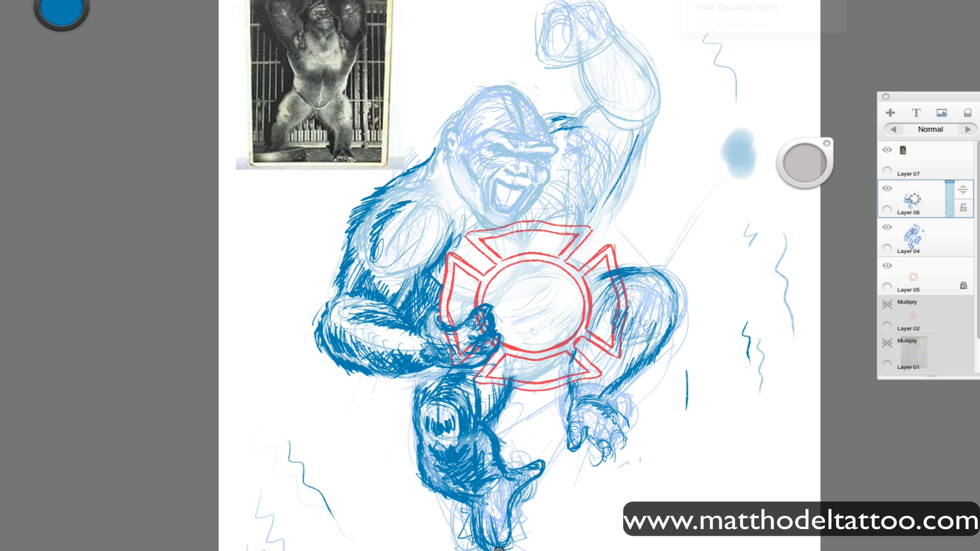
pyautogui.moveTo(511, 539)
pyautogui.mouseDown()
pyautogui.moveTo(524, 534)
pyautogui.moveTo(509, 544)
pyautogui.mouseUp()
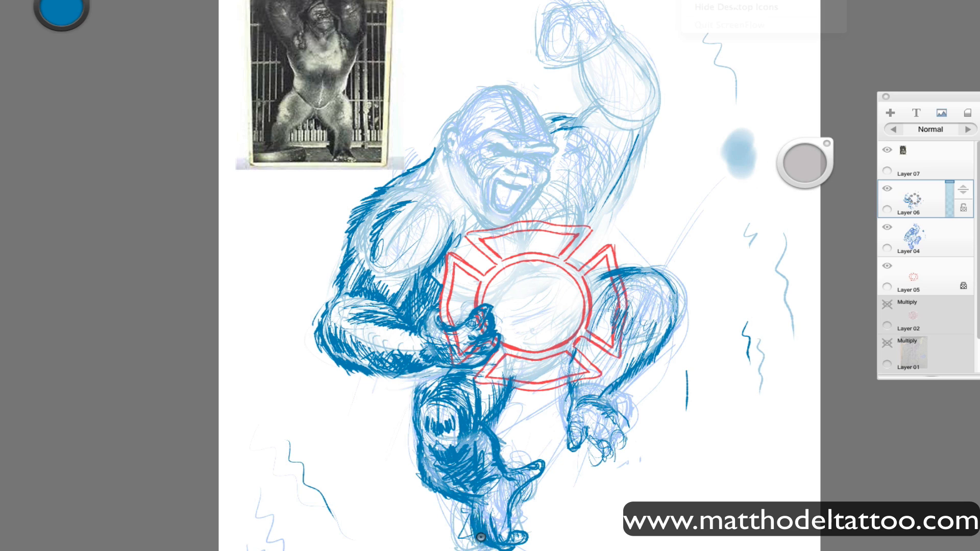
pyautogui.moveTo(480, 537); pyautogui.dragTo(492, 542)
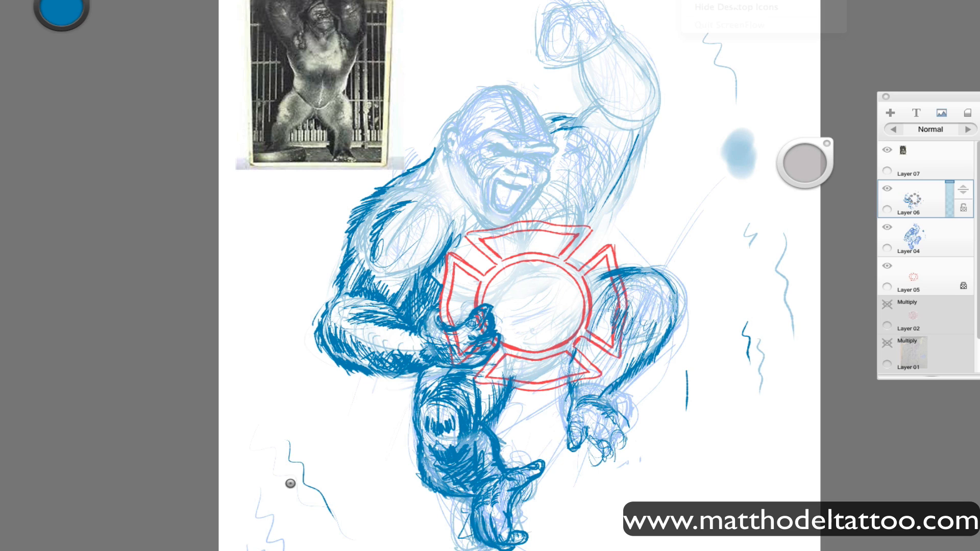
pyautogui.press('Tab')
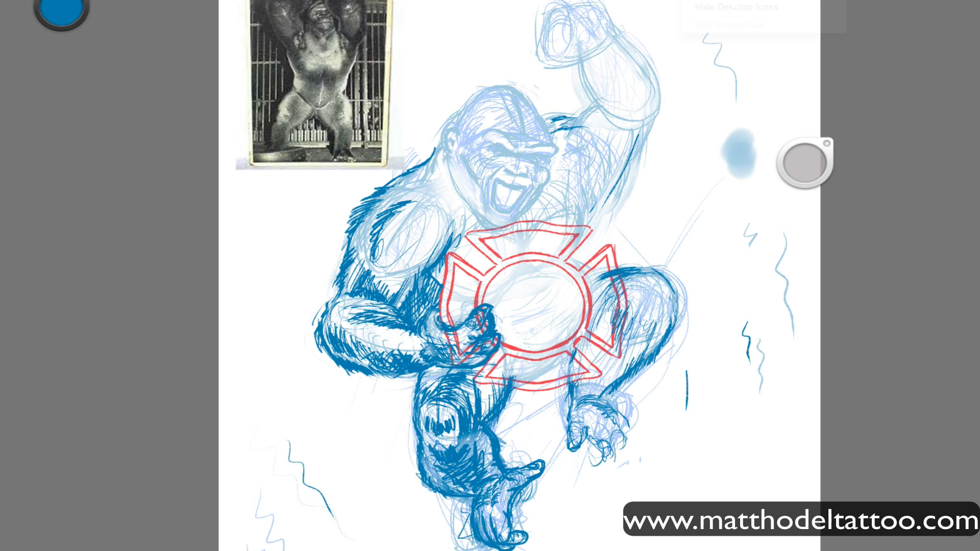
pyautogui.press('Tab')
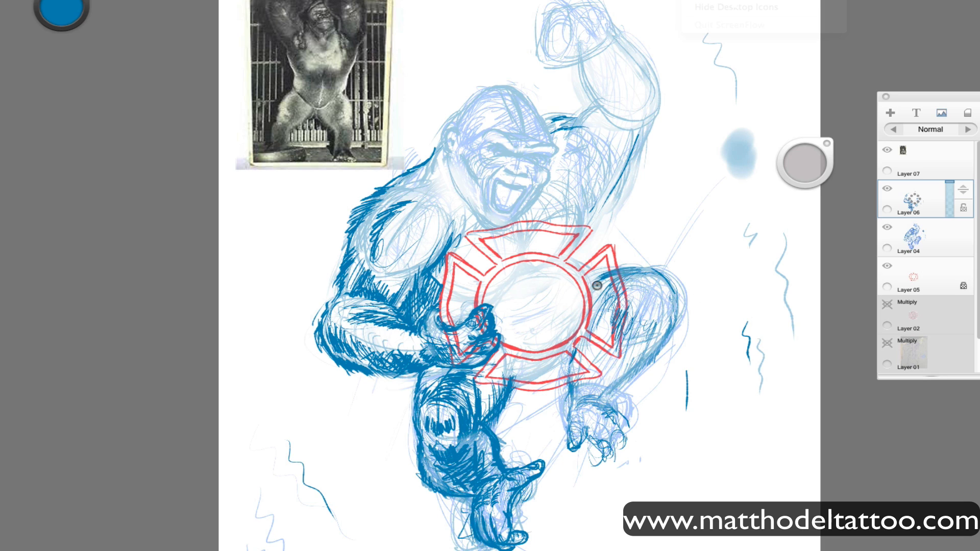
# Redraw the bent knee with a higher rounded contour, and hatch the bent leg's shin down to the ankle.
pyautogui.moveTo(663, 319); pyautogui.dragTo(621, 256)
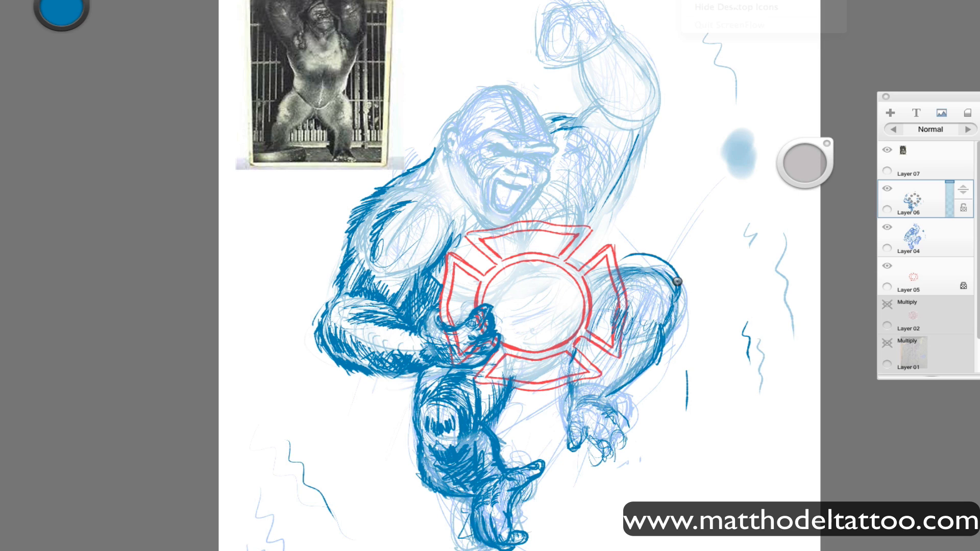
pyautogui.moveTo(680, 291)
pyautogui.mouseDown()
pyautogui.moveTo(612, 254)
pyautogui.moveTo(597, 266)
pyautogui.mouseUp()
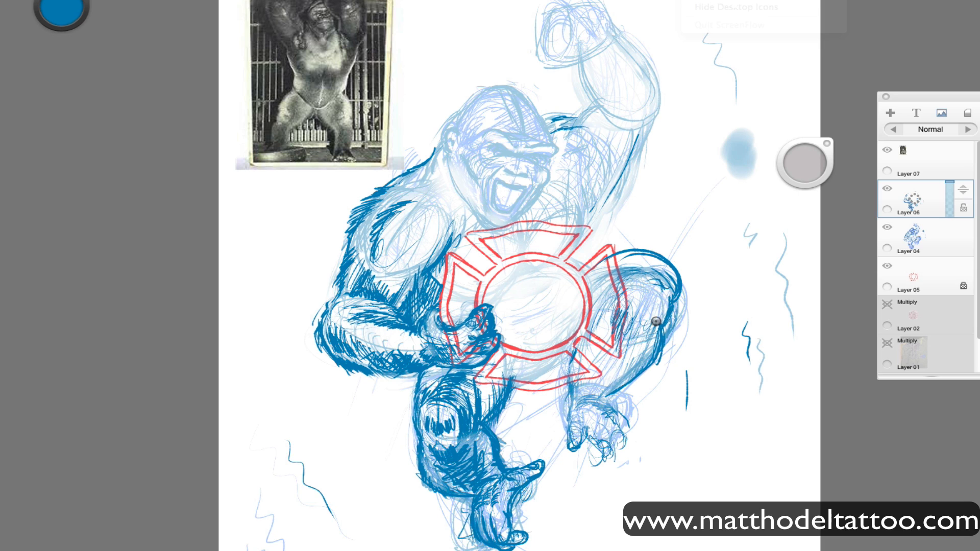
pyautogui.moveTo(656, 321); pyautogui.dragTo(621, 387)
pyautogui.moveTo(575, 357)
pyautogui.mouseDown()
pyautogui.moveTo(576, 399)
pyautogui.moveTo(620, 388)
pyautogui.moveTo(658, 343)
pyautogui.moveTo(653, 296)
pyautogui.moveTo(677, 279)
pyautogui.moveTo(663, 257)
pyautogui.moveTo(656, 322)
pyautogui.moveTo(636, 314)
pyautogui.moveTo(666, 306)
pyautogui.moveTo(633, 357)
pyautogui.moveTo(637, 371)
pyautogui.moveTo(649, 350)
pyautogui.moveTo(655, 366)
pyautogui.moveTo(638, 327)
pyautogui.moveTo(589, 380)
pyautogui.moveTo(580, 340)
pyautogui.moveTo(592, 408)
pyautogui.moveTo(570, 425)
pyautogui.moveTo(608, 397)
pyautogui.moveTo(587, 381)
pyautogui.moveTo(595, 347)
pyautogui.moveTo(580, 362)
pyautogui.mouseUp()
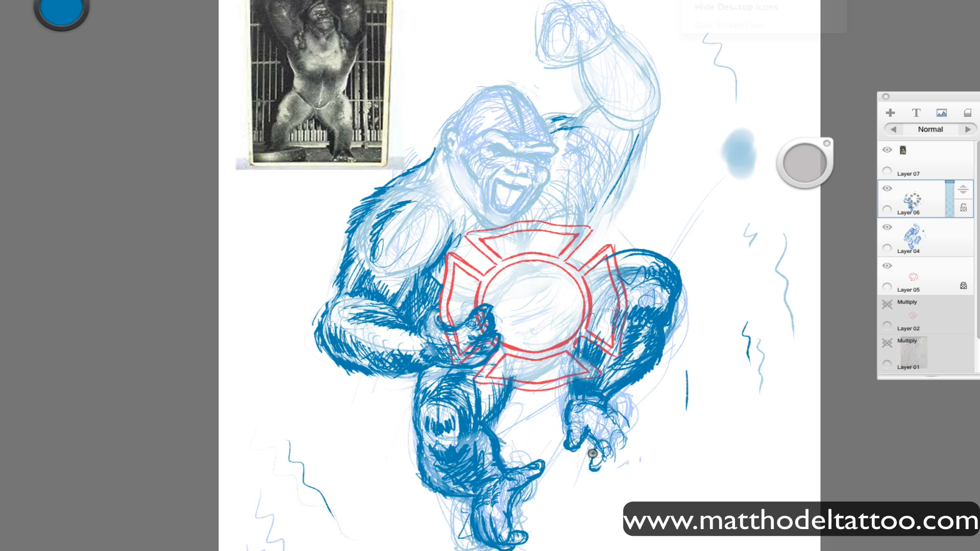
# Outline the raised foot's curled toes with a resized brush, and add fur strokes along the top of the bent knee.
pyautogui.moveTo(604, 463)
pyautogui.mouseDown()
pyautogui.moveTo(619, 415)
pyautogui.moveTo(622, 437)
pyautogui.moveTo(585, 467)
pyautogui.moveTo(604, 461)
pyautogui.moveTo(621, 434)
pyautogui.mouseUp()
pyautogui.moveTo(804, 163); pyautogui.dragTo(768, 166)
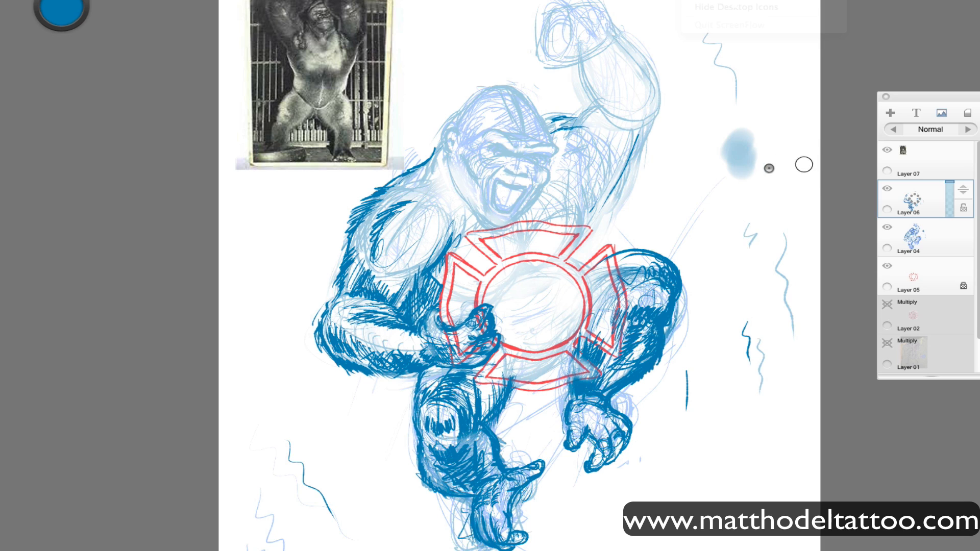
pyautogui.moveTo(602, 438)
pyautogui.mouseDown()
pyautogui.moveTo(618, 438)
pyautogui.moveTo(613, 458)
pyautogui.mouseUp()
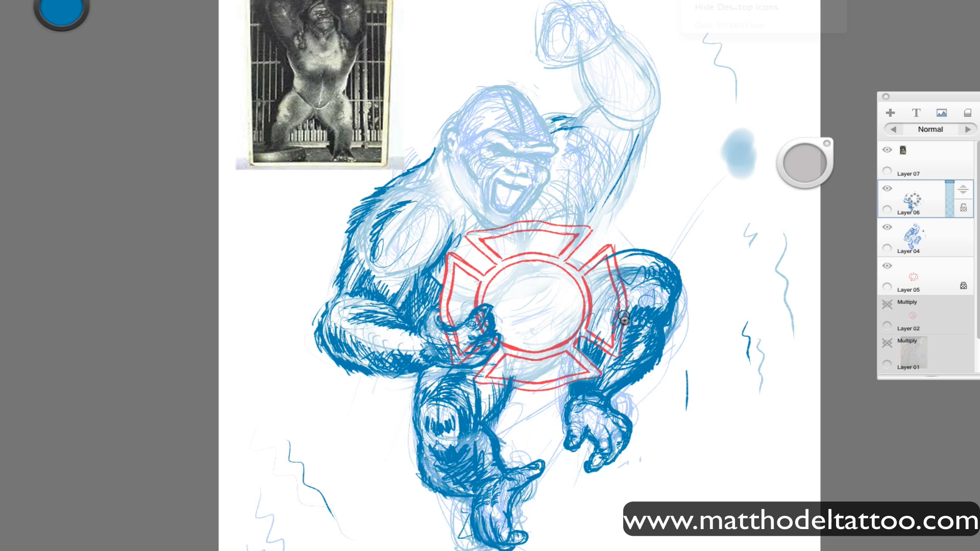
pyautogui.moveTo(625, 248); pyautogui.dragTo(683, 263)
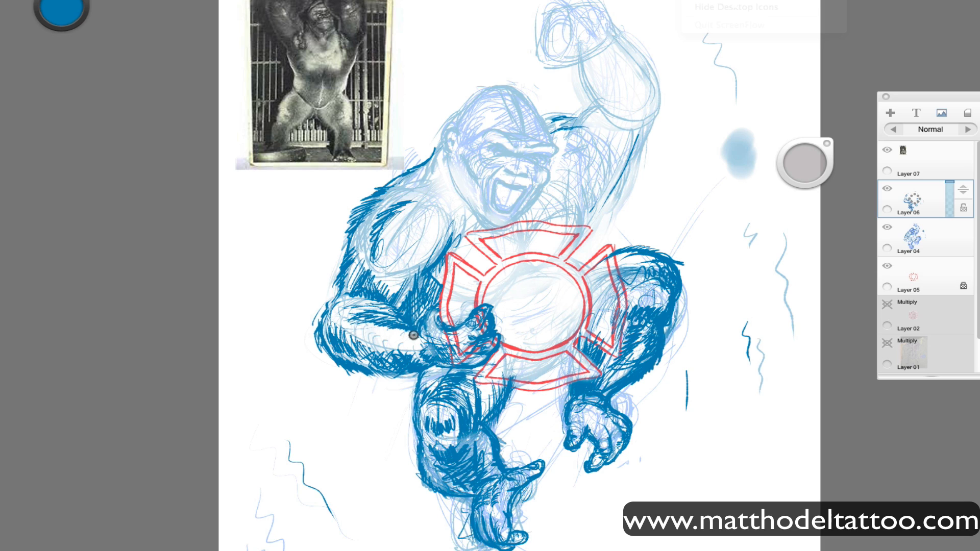
# Add hatching to the lowered forearm, the upper arm's muscles and the chest side beside the badge.
pyautogui.moveTo(364, 351)
pyautogui.mouseDown()
pyautogui.moveTo(390, 373)
pyautogui.moveTo(420, 353)
pyautogui.moveTo(413, 340)
pyautogui.moveTo(352, 350)
pyautogui.moveTo(338, 338)
pyautogui.moveTo(392, 344)
pyautogui.mouseUp()
pyautogui.moveTo(362, 286); pyautogui.dragTo(394, 288)
pyautogui.moveTo(432, 242)
pyautogui.mouseDown()
pyautogui.moveTo(435, 220)
pyautogui.moveTo(446, 221)
pyautogui.moveTo(393, 270)
pyautogui.moveTo(414, 263)
pyautogui.moveTo(404, 278)
pyautogui.mouseUp()
pyautogui.moveTo(437, 307); pyautogui.dragTo(427, 330)
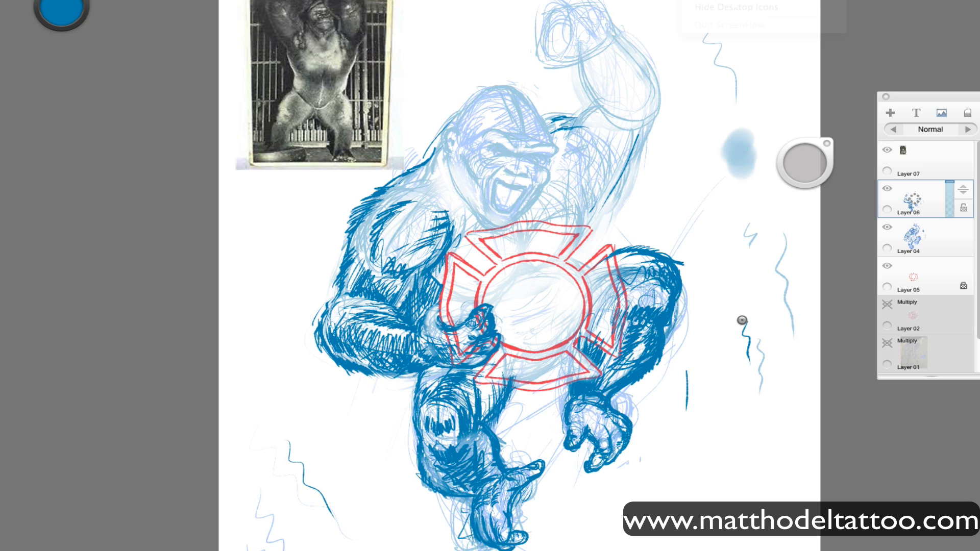
# Outline the raised arm's elbow, inner edge and underside, and extend the torso edge down to the badge.
pyautogui.moveTo(581, 205); pyautogui.dragTo(586, 240)
pyautogui.moveTo(592, 122)
pyautogui.mouseDown()
pyautogui.moveTo(575, 79)
pyautogui.moveTo(597, 107)
pyautogui.mouseUp()
pyautogui.moveTo(638, 51); pyautogui.dragTo(633, 128)
pyautogui.moveTo(579, 65); pyautogui.dragTo(612, 185)
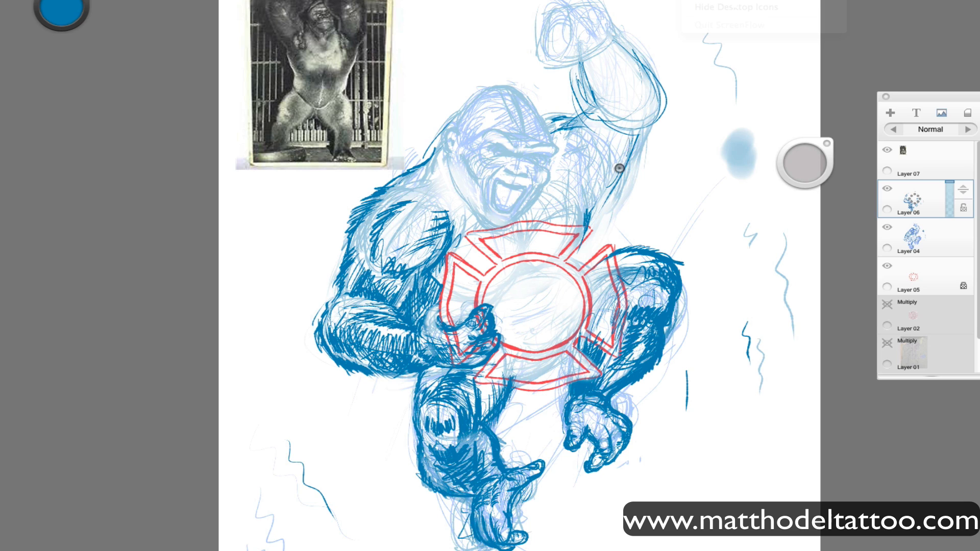
# Hatch the raised arm's armpit and shoulder, and darken its outer edge up to the elbow.
pyautogui.moveTo(625, 137)
pyautogui.mouseDown()
pyautogui.moveTo(592, 213)
pyautogui.moveTo(632, 154)
pyautogui.mouseUp()
pyautogui.moveTo(577, 121); pyautogui.dragTo(611, 142)
pyautogui.moveTo(601, 150); pyautogui.dragTo(602, 183)
pyautogui.moveTo(624, 136)
pyautogui.mouseDown()
pyautogui.moveTo(609, 186)
pyautogui.moveTo(624, 141)
pyautogui.moveTo(665, 100)
pyautogui.mouseUp()
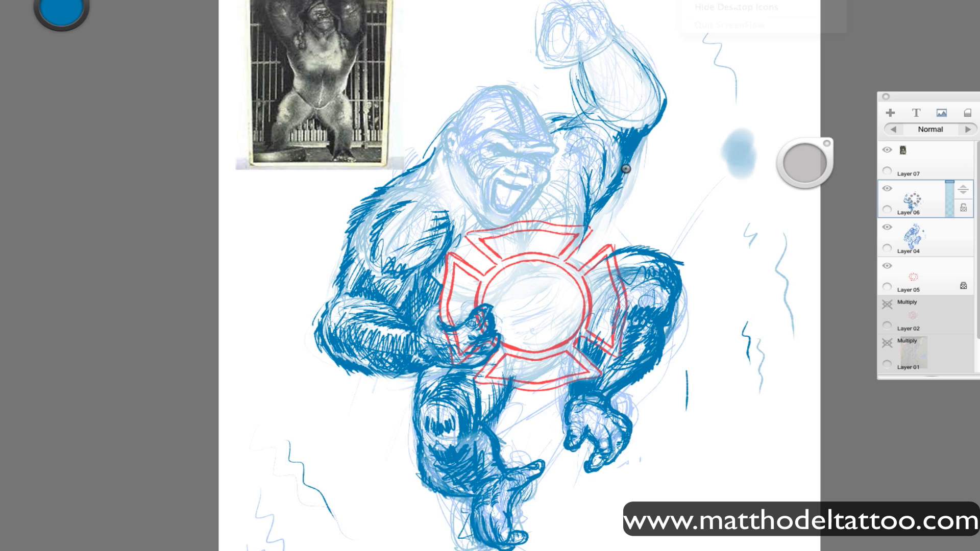
# Hatch the underside of the raised upper arm and the chest area between the jaw and the badge.
pyautogui.moveTo(594, 166); pyautogui.dragTo(587, 211)
pyautogui.moveTo(608, 142); pyautogui.dragTo(607, 175)
pyautogui.moveTo(614, 163); pyautogui.dragTo(596, 203)
pyautogui.moveTo(580, 157)
pyautogui.mouseDown()
pyautogui.moveTo(587, 187)
pyautogui.moveTo(579, 219)
pyautogui.moveTo(574, 180)
pyautogui.moveTo(571, 195)
pyautogui.moveTo(523, 217)
pyautogui.moveTo(548, 165)
pyautogui.mouseUp()
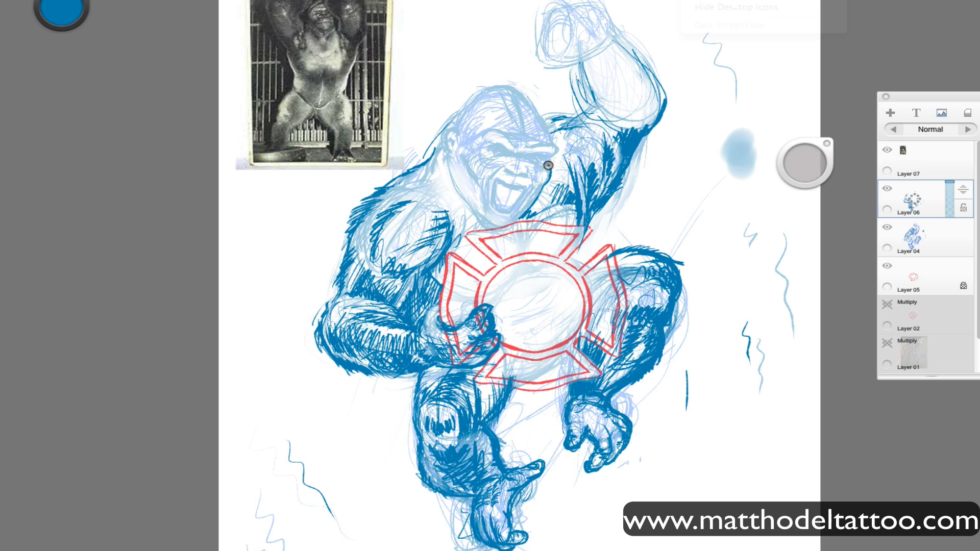
pyautogui.moveTo(532, 208)
pyautogui.mouseDown()
pyautogui.moveTo(520, 221)
pyautogui.moveTo(553, 185)
pyautogui.mouseUp()
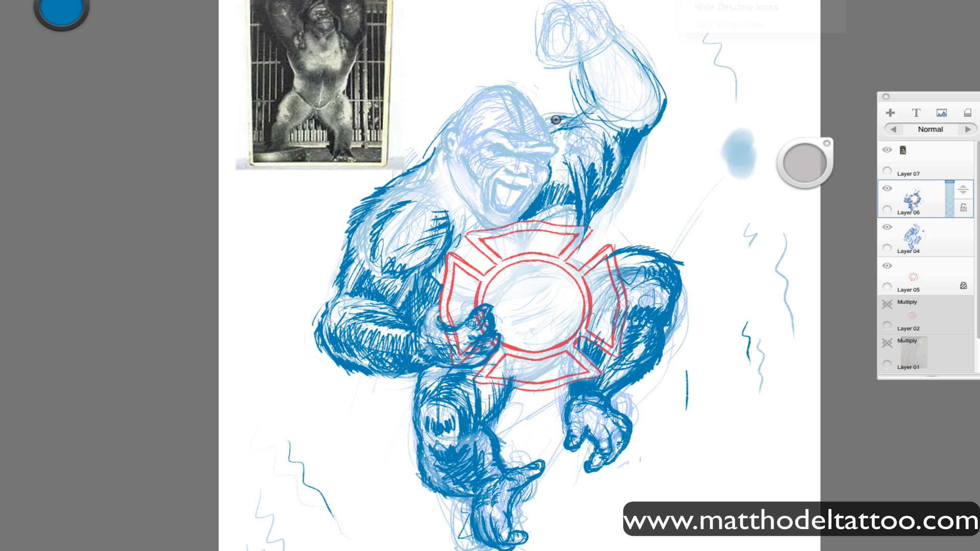
# Darken the top of the raised shoulder and outline the inner and outer edges of the raised forearm.
pyautogui.moveTo(546, 122)
pyautogui.mouseDown()
pyautogui.moveTo(574, 118)
pyautogui.moveTo(579, 143)
pyautogui.moveTo(556, 192)
pyautogui.moveTo(564, 146)
pyautogui.moveTo(592, 115)
pyautogui.mouseUp()
pyautogui.moveTo(582, 79); pyautogui.dragTo(595, 107)
pyautogui.moveTo(619, 44)
pyautogui.mouseDown()
pyautogui.moveTo(663, 89)
pyautogui.moveTo(608, 69)
pyautogui.moveTo(637, 110)
pyautogui.mouseUp()
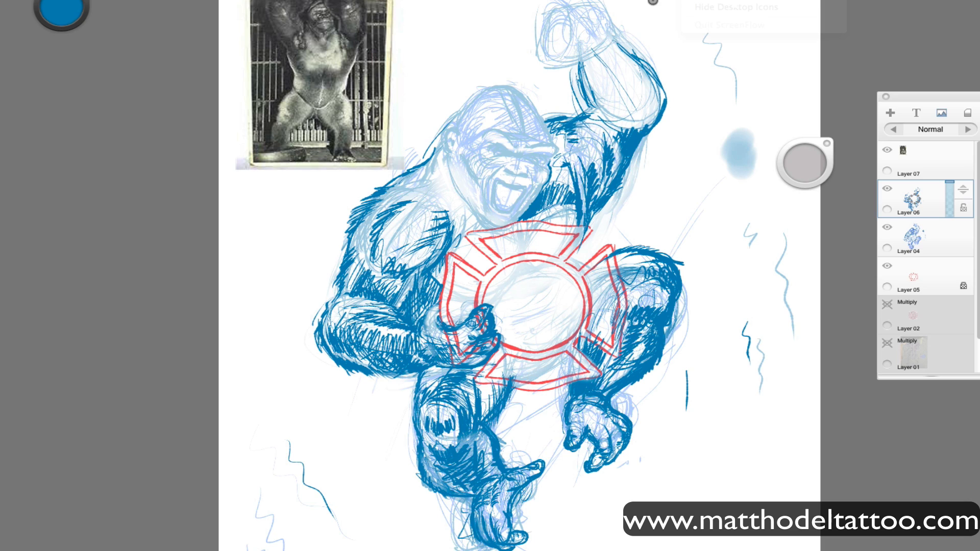
# Fill the raised forearm with fur hatching and add shading strokes to the shoulder and upper arm below it.
pyautogui.moveTo(633, 56)
pyautogui.mouseDown()
pyautogui.moveTo(645, 74)
pyautogui.moveTo(631, 147)
pyautogui.moveTo(580, 164)
pyautogui.mouseUp()
pyautogui.moveTo(598, 118); pyautogui.dragTo(585, 167)
pyautogui.moveTo(607, 122); pyautogui.dragTo(593, 168)
pyautogui.moveTo(579, 63); pyautogui.dragTo(591, 108)
pyautogui.moveTo(597, 50)
pyautogui.mouseDown()
pyautogui.moveTo(584, 70)
pyautogui.moveTo(640, 101)
pyautogui.moveTo(627, 125)
pyautogui.moveTo(612, 67)
pyautogui.moveTo(642, 82)
pyautogui.moveTo(644, 119)
pyautogui.moveTo(619, 132)
pyautogui.moveTo(637, 134)
pyautogui.mouseUp()
pyautogui.moveTo(633, 158)
pyautogui.mouseDown()
pyautogui.moveTo(655, 132)
pyautogui.moveTo(598, 208)
pyautogui.mouseUp()
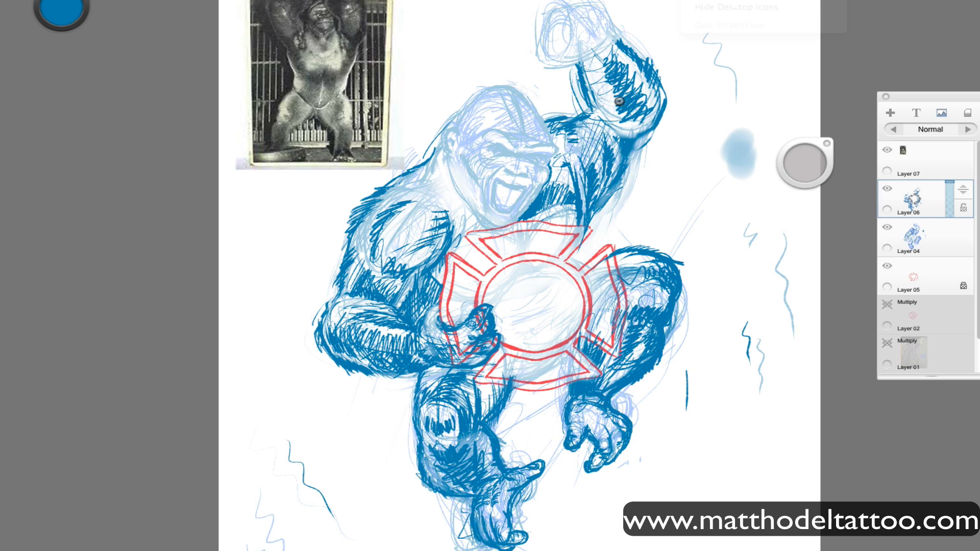
# Thicken the raised arm's elbow contour, inner forearm edge and the underside of the upper arm with dark strokes.
pyautogui.moveTo(664, 79); pyautogui.dragTo(627, 181)
pyautogui.moveTo(590, 108)
pyautogui.mouseDown()
pyautogui.moveTo(586, 59)
pyautogui.moveTo(586, 117)
pyautogui.mouseUp()
pyautogui.moveTo(666, 107); pyautogui.dragTo(639, 147)
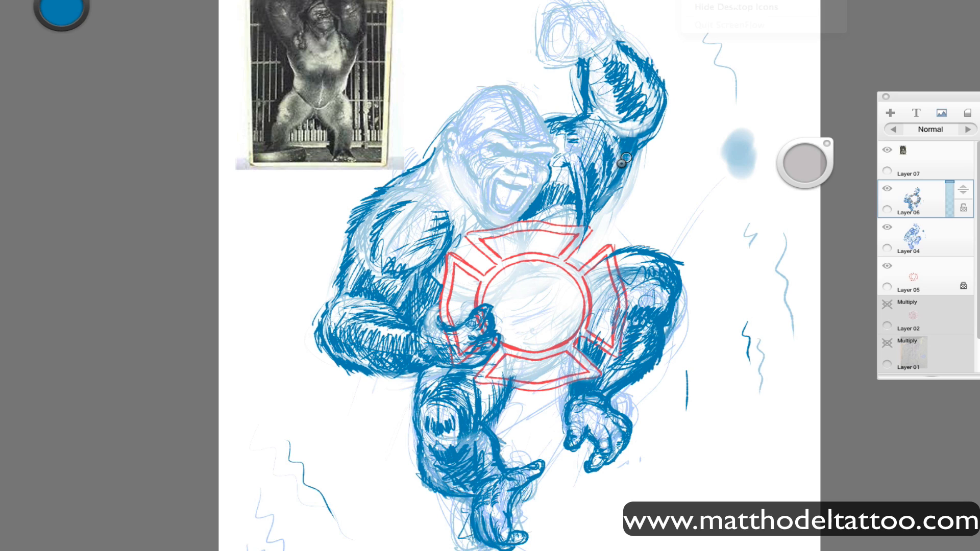
pyautogui.moveTo(598, 197)
pyautogui.mouseDown()
pyautogui.moveTo(595, 218)
pyautogui.moveTo(626, 160)
pyautogui.mouseUp()
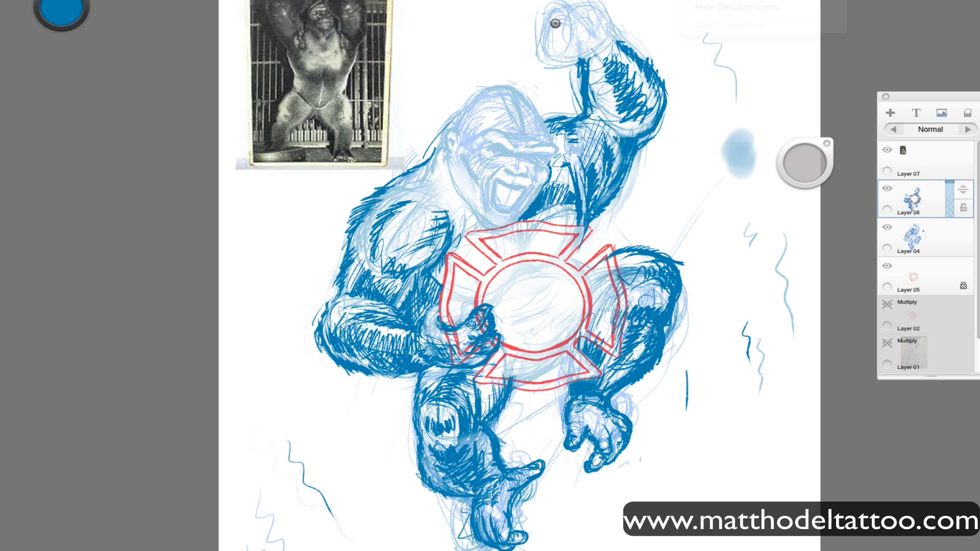
# Outline and shade the raised clenched fist with its fingers, and touch up the wrist, elbow and shoulder edges.
pyautogui.moveTo(556, 23)
pyautogui.mouseDown()
pyautogui.moveTo(567, 48)
pyautogui.moveTo(571, 13)
pyautogui.moveTo(608, 23)
pyautogui.moveTo(551, 56)
pyautogui.moveTo(569, 61)
pyautogui.moveTo(562, 15)
pyautogui.moveTo(603, 36)
pyautogui.moveTo(570, 47)
pyautogui.moveTo(618, 31)
pyautogui.mouseUp()
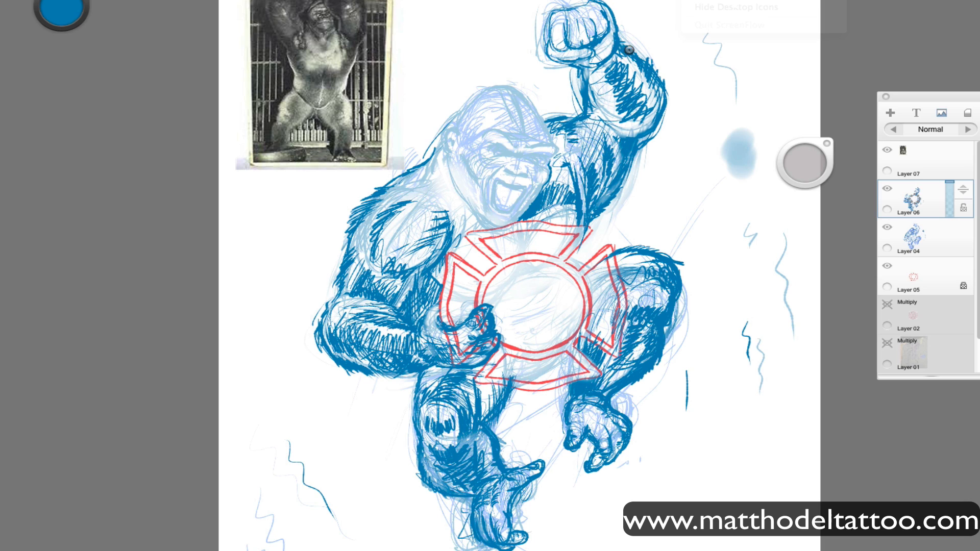
pyautogui.moveTo(625, 54); pyautogui.dragTo(627, 43)
pyautogui.moveTo(590, 80)
pyautogui.mouseDown()
pyautogui.moveTo(595, 108)
pyautogui.moveTo(594, 85)
pyautogui.mouseUp()
pyautogui.moveTo(653, 117); pyautogui.dragTo(633, 134)
pyautogui.moveTo(582, 108); pyautogui.dragTo(547, 117)
pyautogui.moveTo(556, 43)
pyautogui.mouseDown()
pyautogui.moveTo(599, 23)
pyautogui.moveTo(564, 50)
pyautogui.moveTo(604, 27)
pyautogui.moveTo(598, 59)
pyautogui.mouseUp()
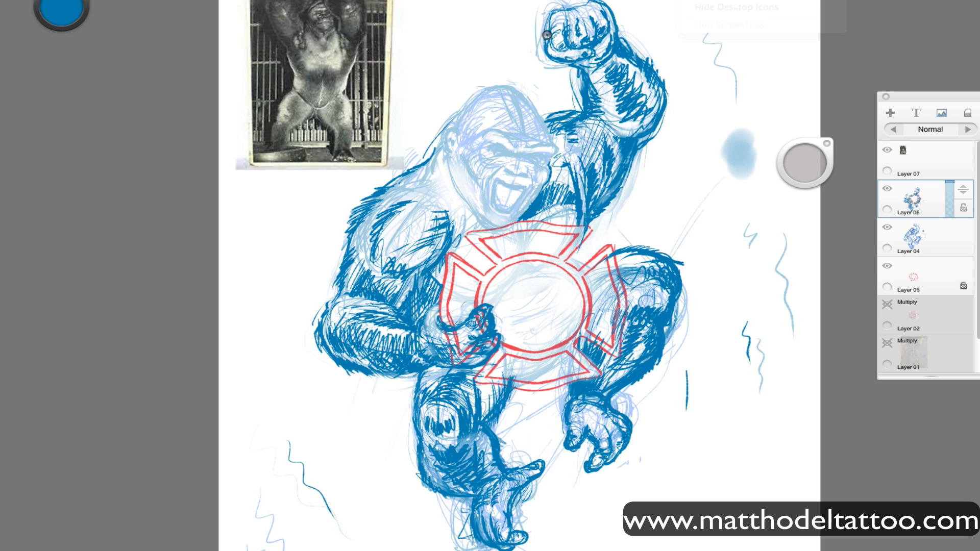
# Sketch an axe handle passing through the raised fist, running from the axe head's inner edge out beyond the hand.
pyautogui.moveTo(431, 66); pyautogui.dragTo(543, 34)
pyautogui.moveTo(663, 1); pyautogui.dragTo(615, 13)
pyautogui.moveTo(688, 9); pyautogui.dragTo(616, 20)
pyautogui.moveTo(700, 2); pyautogui.dragTo(618, 24)
pyautogui.moveTo(544, 34)
pyautogui.mouseDown()
pyautogui.moveTo(460, 54)
pyautogui.moveTo(423, 87)
pyautogui.mouseUp()
pyautogui.moveTo(542, 45)
pyautogui.mouseDown()
pyautogui.moveTo(421, 73)
pyautogui.moveTo(414, 10)
pyautogui.mouseUp()
# Sketch the curved axe blade beside the head with the reference photo layer hidden, and show that layer again.
pyautogui.moveTo(400, 16)
pyautogui.mouseDown()
pyautogui.moveTo(388, 87)
pyautogui.moveTo(395, 82)
pyautogui.mouseUp()
pyautogui.click(887, 150)
pyautogui.moveTo(413, 7); pyautogui.dragTo(377, 128)
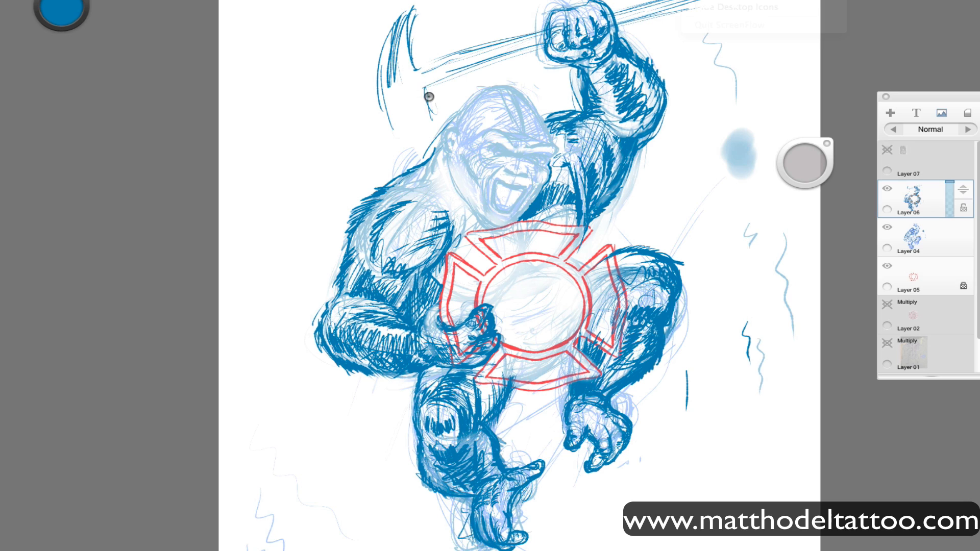
pyautogui.moveTo(422, 90); pyautogui.dragTo(437, 113)
pyautogui.moveTo(380, 159)
pyautogui.mouseDown()
pyautogui.moveTo(434, 141)
pyautogui.moveTo(450, 117)
pyautogui.mouseUp()
pyautogui.moveTo(393, 28); pyautogui.dragTo(372, 153)
pyautogui.moveTo(416, 72); pyautogui.dragTo(457, 97)
pyautogui.moveTo(418, 67); pyautogui.dragTo(545, 30)
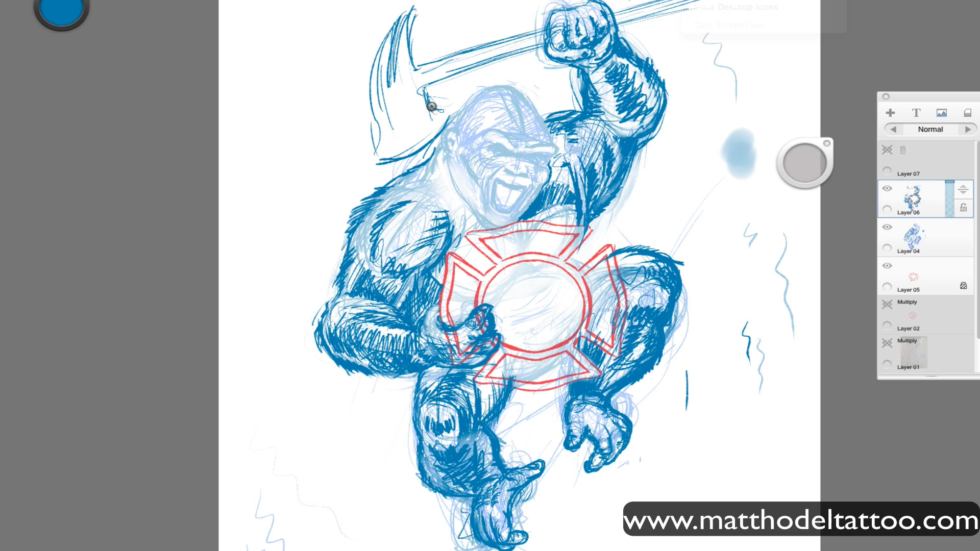
pyautogui.click(887, 151)
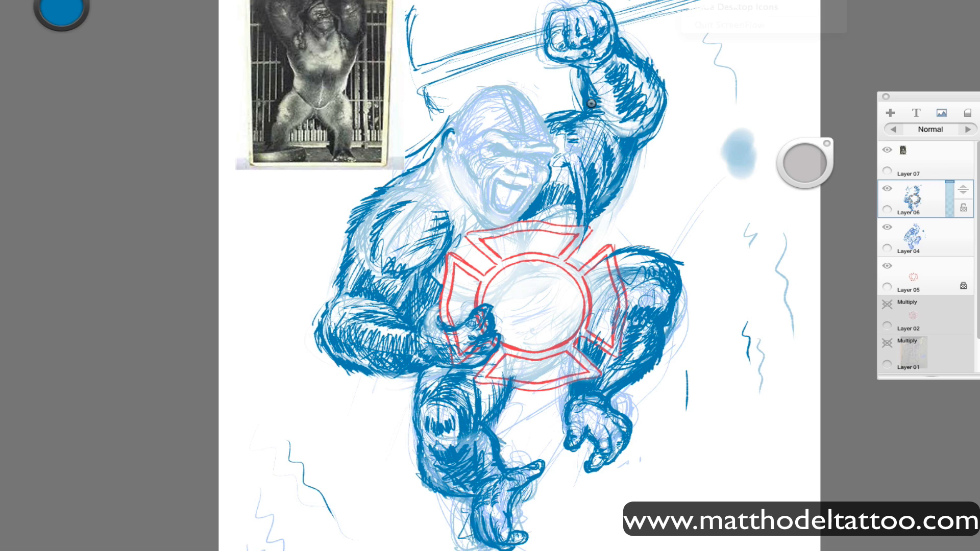
# Add fur strokes along the neck behind the jaw and down the shoulder to the badge's upper corner.
pyautogui.moveTo(443, 167); pyautogui.dragTo(449, 183)
pyautogui.moveTo(445, 177); pyautogui.dragTo(452, 198)
pyautogui.moveTo(440, 180); pyautogui.dragTo(429, 187)
pyautogui.moveTo(437, 156); pyautogui.dragTo(426, 178)
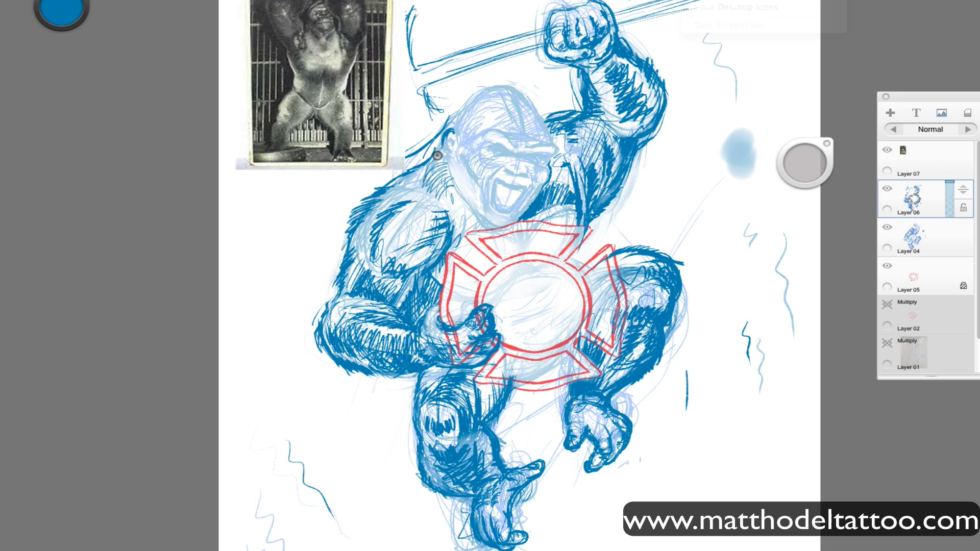
pyautogui.moveTo(451, 209); pyautogui.dragTo(400, 183)
pyautogui.moveTo(462, 199); pyautogui.dragTo(451, 220)
pyautogui.moveTo(454, 218); pyautogui.dragTo(453, 241)
pyautogui.moveTo(478, 227); pyautogui.dragTo(452, 250)
pyautogui.moveTo(472, 245); pyautogui.dragTo(454, 258)
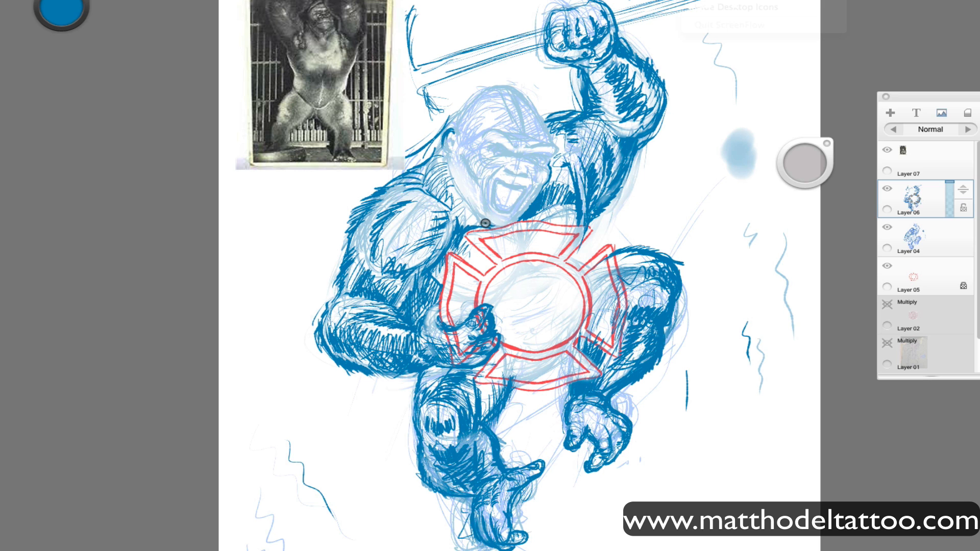
# Outline the gorilla's open mouth, from the upper lip around to the lower lip, with a resized brush.
pyautogui.moveTo(808, 161)
pyautogui.mouseDown()
pyautogui.moveTo(845, 166)
pyautogui.moveTo(819, 164)
pyautogui.mouseUp()
pyautogui.press('space')
pyautogui.moveTo(579, 353)
pyautogui.mouseDown()
pyautogui.moveTo(645, 366)
pyautogui.moveTo(687, 469)
pyautogui.mouseUp()
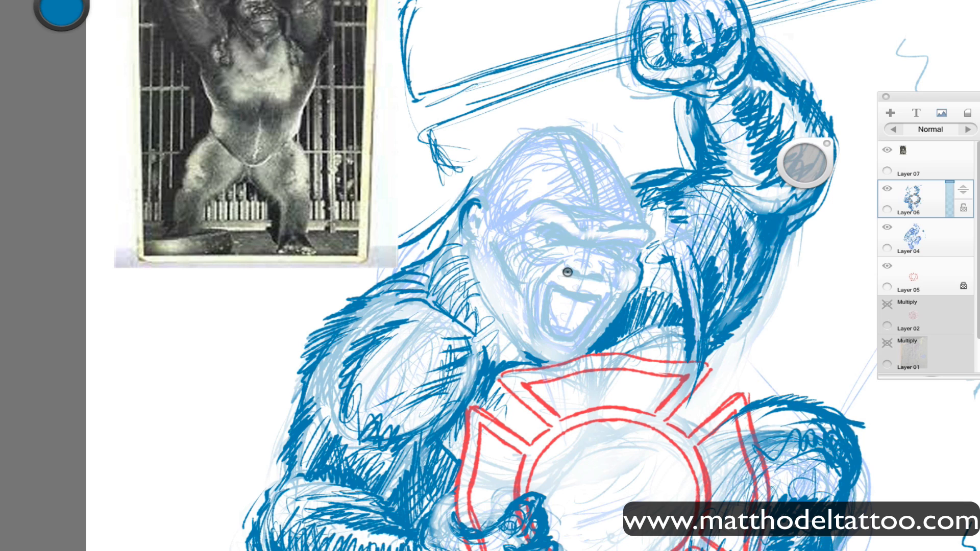
pyautogui.moveTo(567, 272); pyautogui.dragTo(602, 280)
pyautogui.press('super+z')
pyautogui.press('super+z')
pyautogui.press('space')
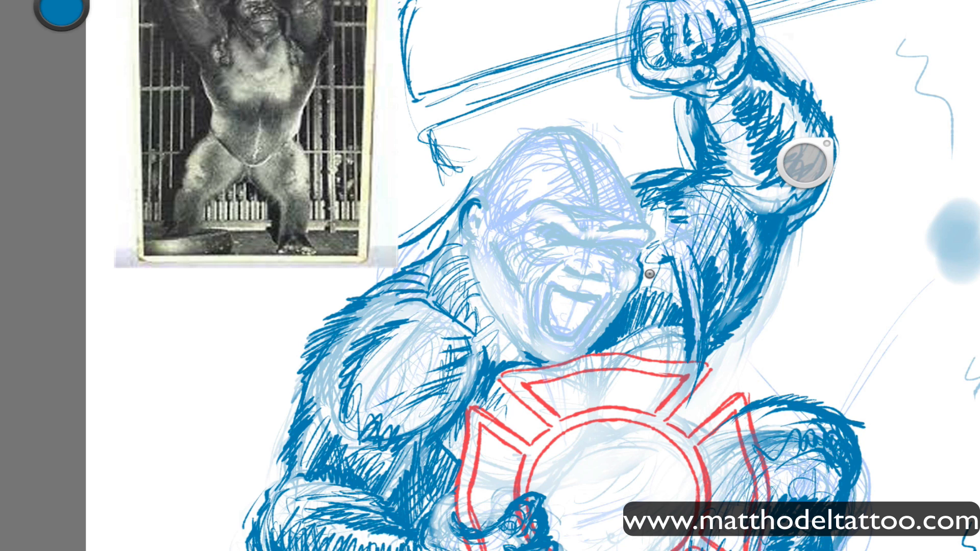
pyautogui.press('super+l')
pyautogui.moveTo(578, 293); pyautogui.dragTo(591, 293)
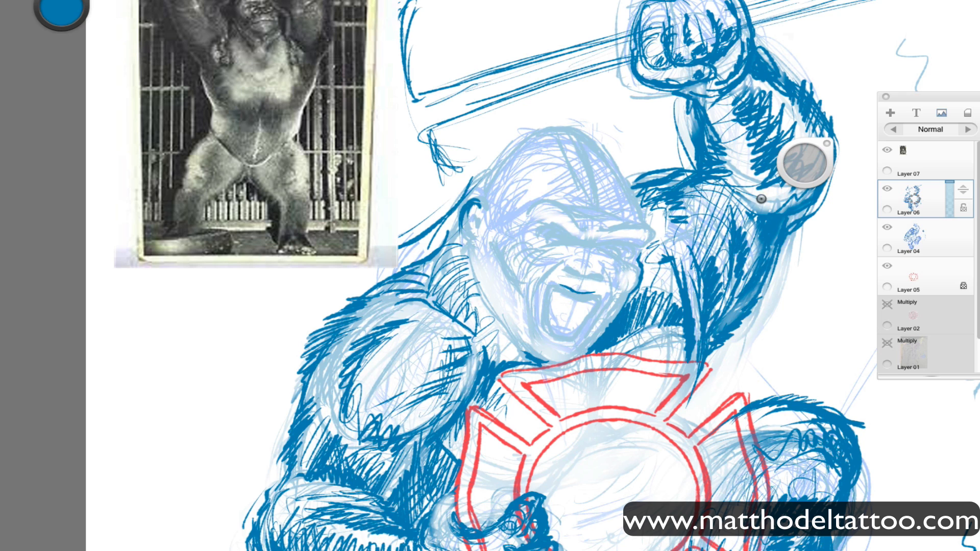
pyautogui.moveTo(805, 164); pyautogui.dragTo(801, 174)
pyautogui.moveTo(597, 291)
pyautogui.mouseDown()
pyautogui.moveTo(580, 332)
pyautogui.moveTo(557, 344)
pyautogui.moveTo(543, 338)
pyautogui.moveTo(550, 285)
pyautogui.moveTo(540, 313)
pyautogui.moveTo(582, 319)
pyautogui.moveTo(540, 326)
pyautogui.moveTo(543, 309)
pyautogui.moveTo(568, 335)
pyautogui.mouseUp()
pyautogui.moveTo(546, 314); pyautogui.dragTo(568, 338)
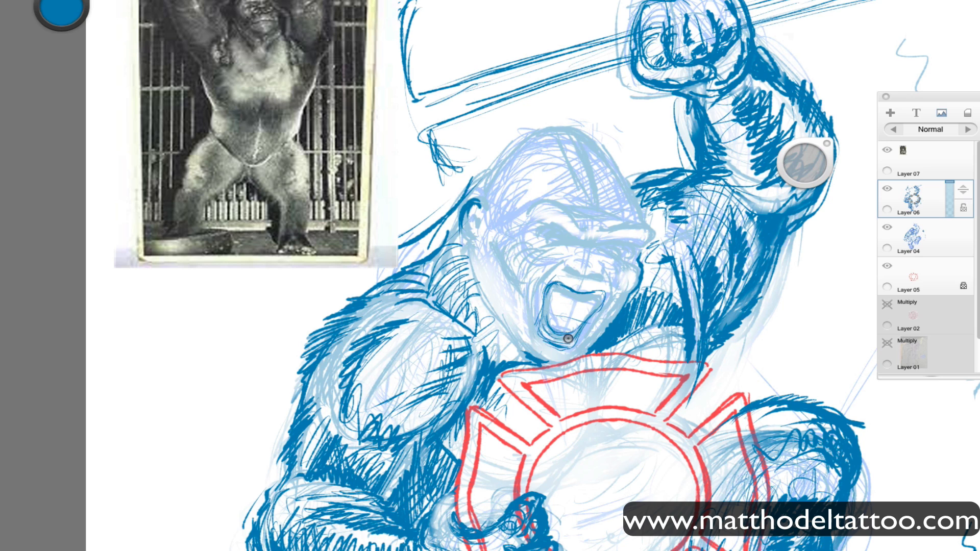
# Draw the fangs and lower teeth, shade the inside of the mouth, and darken the lips around it.
pyautogui.moveTo(574, 291)
pyautogui.mouseDown()
pyautogui.moveTo(600, 304)
pyautogui.moveTo(552, 298)
pyautogui.moveTo(562, 297)
pyautogui.moveTo(557, 287)
pyautogui.moveTo(589, 311)
pyautogui.moveTo(568, 305)
pyautogui.moveTo(586, 298)
pyautogui.moveTo(566, 295)
pyautogui.moveTo(584, 299)
pyautogui.moveTo(550, 318)
pyautogui.moveTo(576, 325)
pyautogui.moveTo(563, 323)
pyautogui.moveTo(567, 305)
pyautogui.moveTo(546, 330)
pyautogui.moveTo(571, 334)
pyautogui.moveTo(548, 330)
pyautogui.mouseUp()
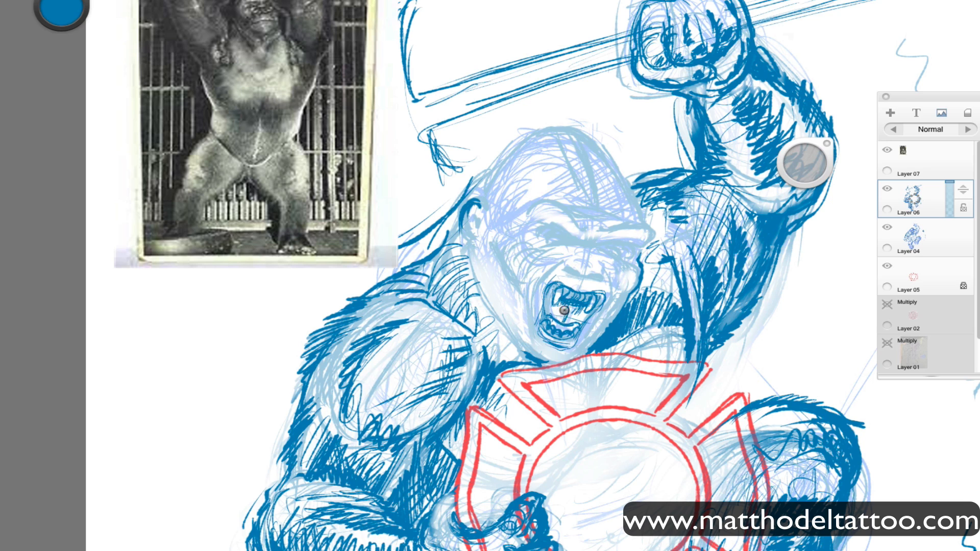
pyautogui.moveTo(549, 290); pyautogui.dragTo(544, 318)
pyautogui.moveTo(600, 290)
pyautogui.mouseDown()
pyautogui.moveTo(589, 311)
pyautogui.moveTo(594, 266)
pyautogui.moveTo(597, 301)
pyautogui.moveTo(575, 343)
pyautogui.moveTo(541, 334)
pyautogui.moveTo(579, 333)
pyautogui.moveTo(569, 345)
pyautogui.moveTo(561, 323)
pyautogui.moveTo(565, 344)
pyautogui.moveTo(550, 345)
pyautogui.moveTo(540, 324)
pyautogui.moveTo(559, 346)
pyautogui.moveTo(540, 330)
pyautogui.mouseUp()
pyautogui.hotkey('ctrl', 'z')
pyautogui.hotkey('ctrl', 'z')
pyautogui.moveTo(551, 282)
pyautogui.mouseDown()
pyautogui.moveTo(544, 329)
pyautogui.moveTo(575, 336)
pyautogui.mouseUp()
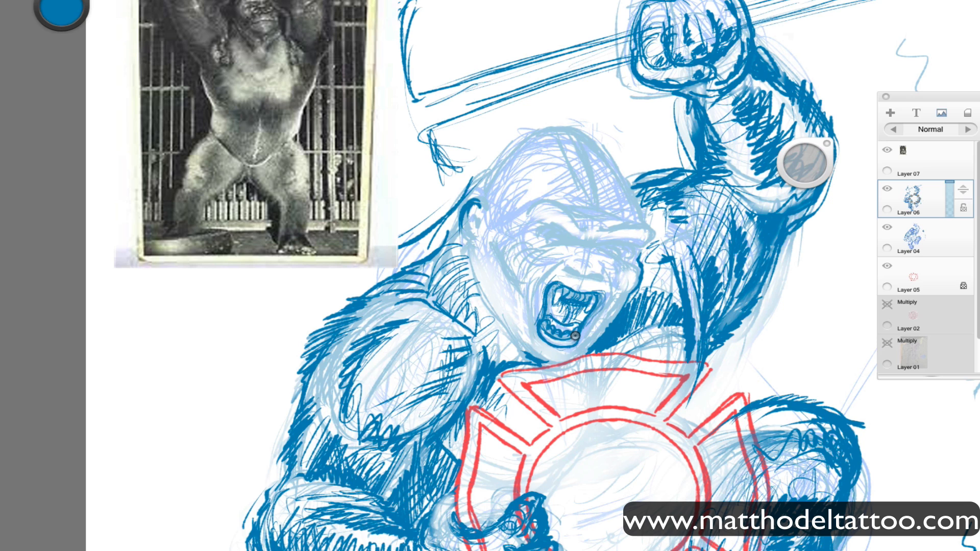
pyautogui.moveTo(566, 284)
pyautogui.mouseDown()
pyautogui.moveTo(601, 288)
pyautogui.moveTo(551, 280)
pyautogui.moveTo(599, 287)
pyautogui.moveTo(584, 288)
pyautogui.moveTo(605, 297)
pyautogui.moveTo(590, 318)
pyautogui.mouseUp()
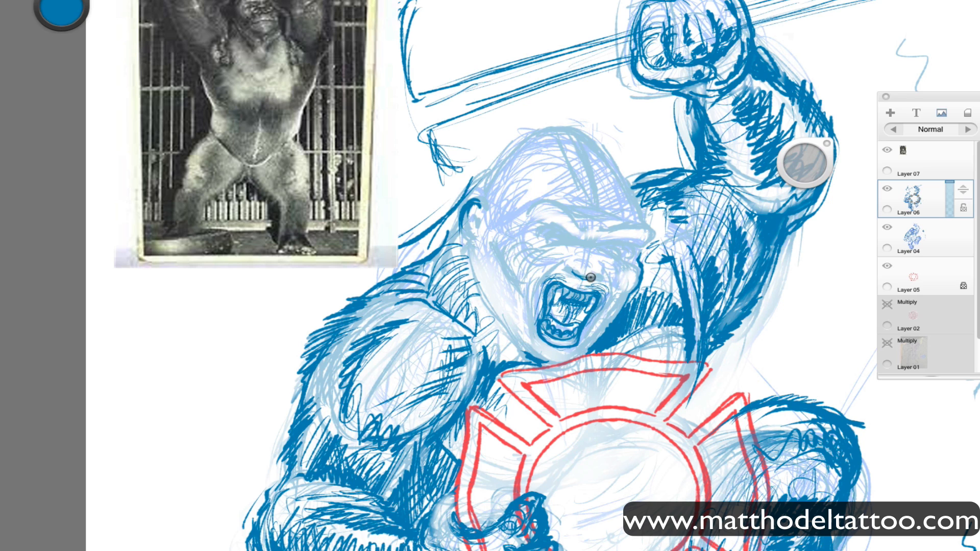
# Outline the nose, nostrils and furrowed brow, and define the contours of the muzzle, cheek and jaw.
pyautogui.moveTo(599, 278); pyautogui.dragTo(568, 261)
pyautogui.moveTo(605, 279); pyautogui.dragTo(598, 260)
pyautogui.moveTo(550, 223)
pyautogui.mouseDown()
pyautogui.moveTo(588, 240)
pyautogui.moveTo(636, 238)
pyautogui.mouseUp()
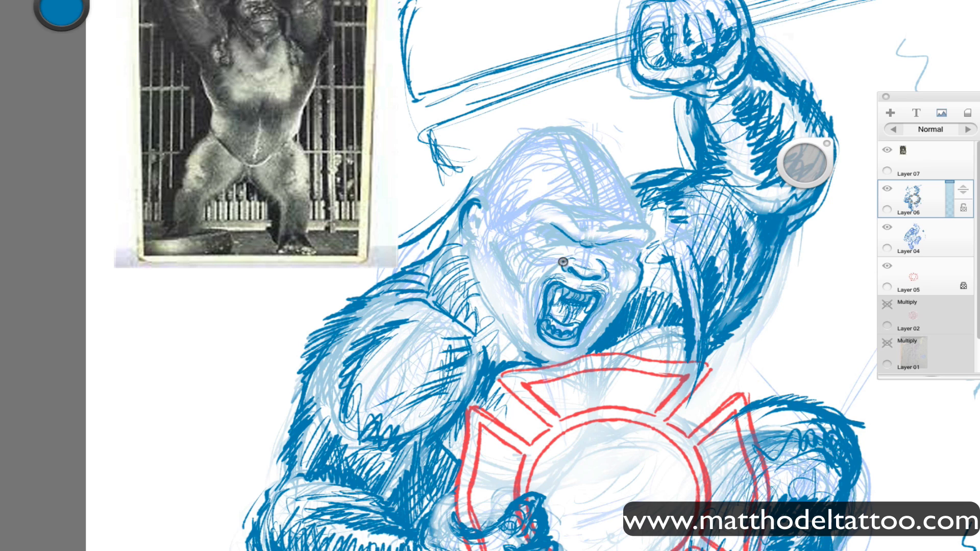
pyautogui.moveTo(574, 263)
pyautogui.mouseDown()
pyautogui.moveTo(588, 298)
pyautogui.moveTo(602, 270)
pyautogui.moveTo(605, 310)
pyautogui.mouseUp()
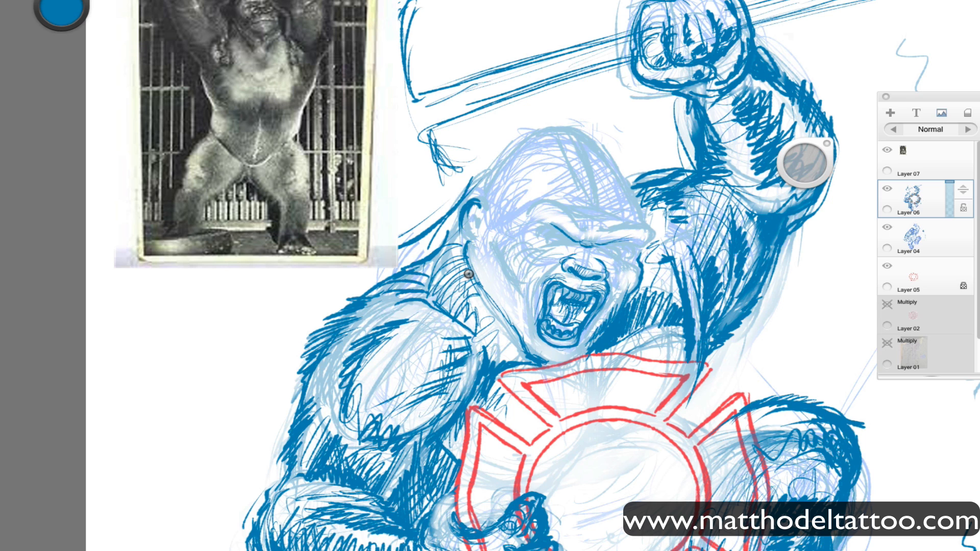
pyautogui.moveTo(464, 251); pyautogui.dragTo(469, 282)
# Undo the latest strokes on the raised shoulder's top edge and redraw that edge beside the head.
pyautogui.press('super+0')
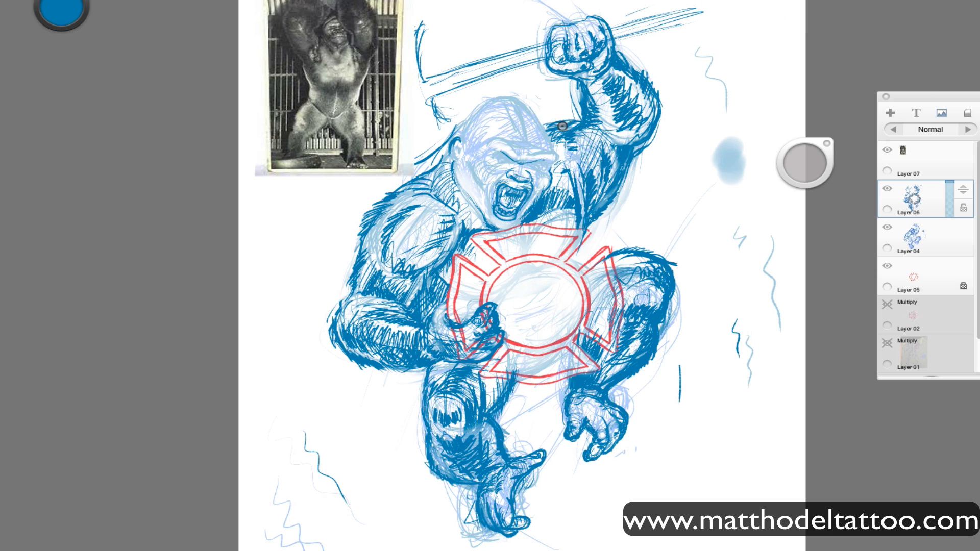
pyautogui.moveTo(562, 125); pyautogui.dragTo(575, 130)
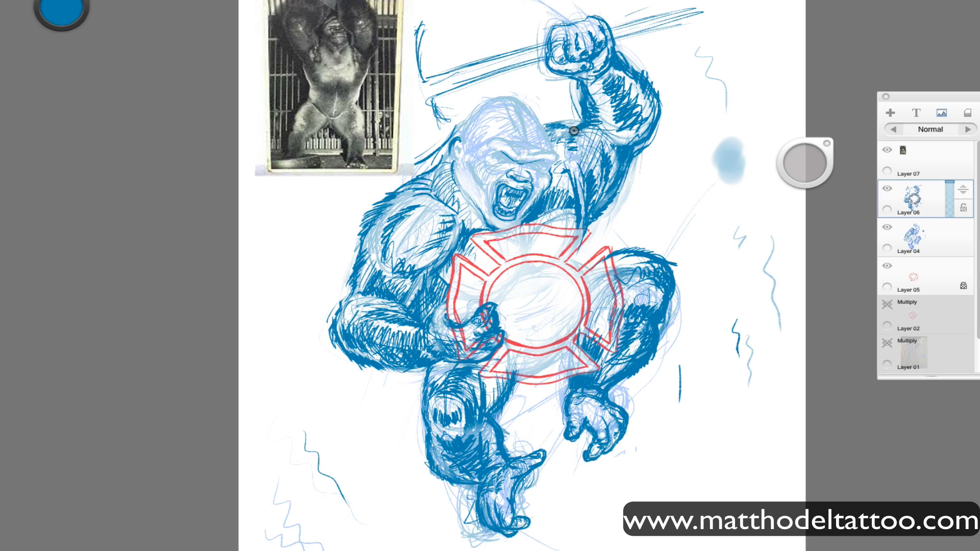
pyautogui.hotkey('ctrl', 'z')
pyautogui.hotkey('ctrl', 'z')
pyautogui.moveTo(557, 125); pyautogui.dragTo(574, 121)
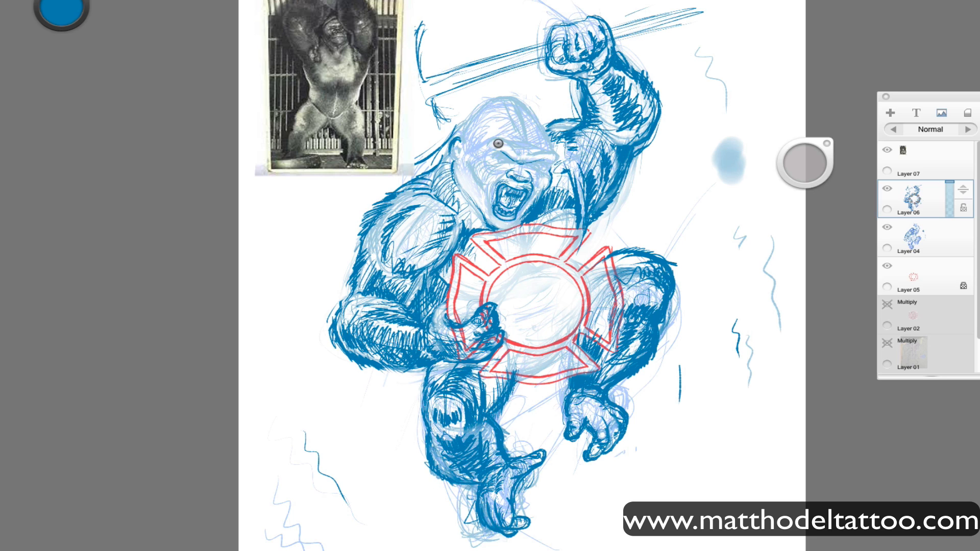
# Sketch the first eye's lines, add wrinkles around the nose, and shade the cheek beside the mouth.
pyautogui.press('space')
pyautogui.moveTo(693, 295); pyautogui.dragTo(773, 545)
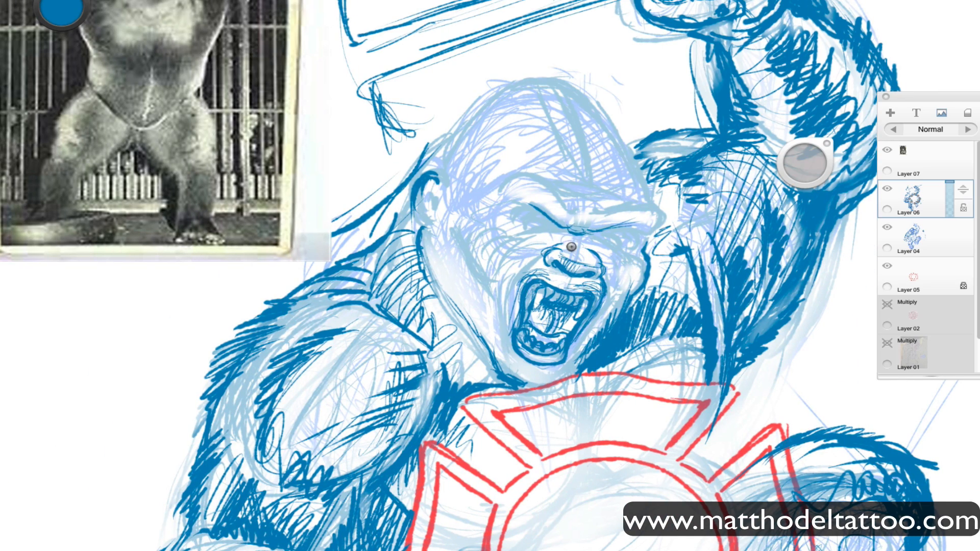
pyautogui.moveTo(571, 234)
pyautogui.mouseDown()
pyautogui.moveTo(594, 234)
pyautogui.moveTo(589, 245)
pyautogui.moveTo(594, 236)
pyautogui.moveTo(620, 254)
pyautogui.moveTo(641, 236)
pyautogui.moveTo(518, 218)
pyautogui.mouseUp()
pyautogui.moveTo(599, 246); pyautogui.dragTo(629, 248)
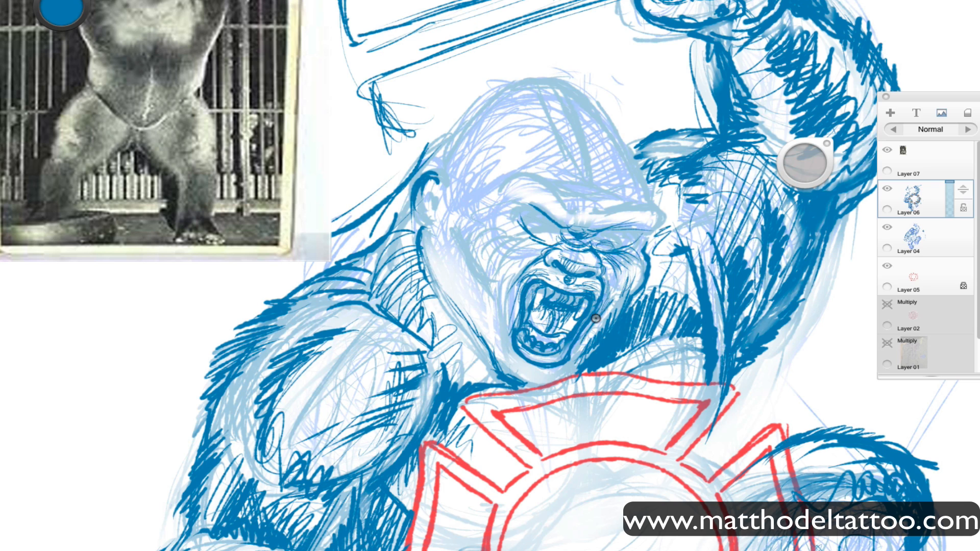
pyautogui.moveTo(583, 343)
pyautogui.mouseDown()
pyautogui.moveTo(606, 326)
pyautogui.moveTo(599, 347)
pyautogui.moveTo(605, 334)
pyautogui.moveTo(614, 282)
pyautogui.moveTo(612, 313)
pyautogui.moveTo(581, 365)
pyautogui.moveTo(624, 296)
pyautogui.mouseUp()
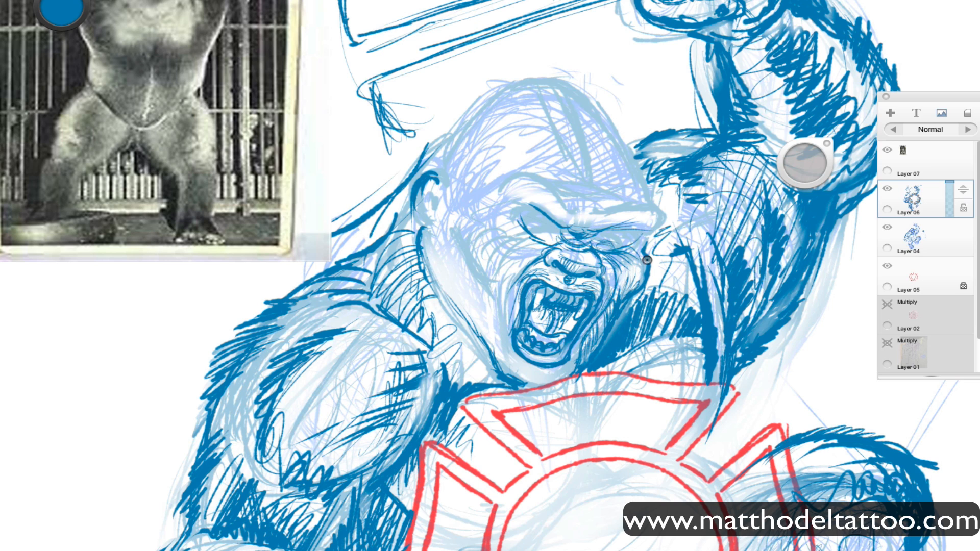
# Outline the heavy brow ridge and both eyes, and add crease lines above and below them.
pyautogui.moveTo(638, 252)
pyautogui.mouseDown()
pyautogui.moveTo(664, 217)
pyautogui.moveTo(663, 194)
pyautogui.moveTo(602, 243)
pyautogui.moveTo(595, 235)
pyautogui.moveTo(622, 229)
pyautogui.moveTo(573, 225)
pyautogui.moveTo(627, 228)
pyautogui.moveTo(612, 244)
pyautogui.moveTo(537, 230)
pyautogui.moveTo(605, 243)
pyautogui.moveTo(608, 253)
pyautogui.moveTo(536, 234)
pyautogui.mouseUp()
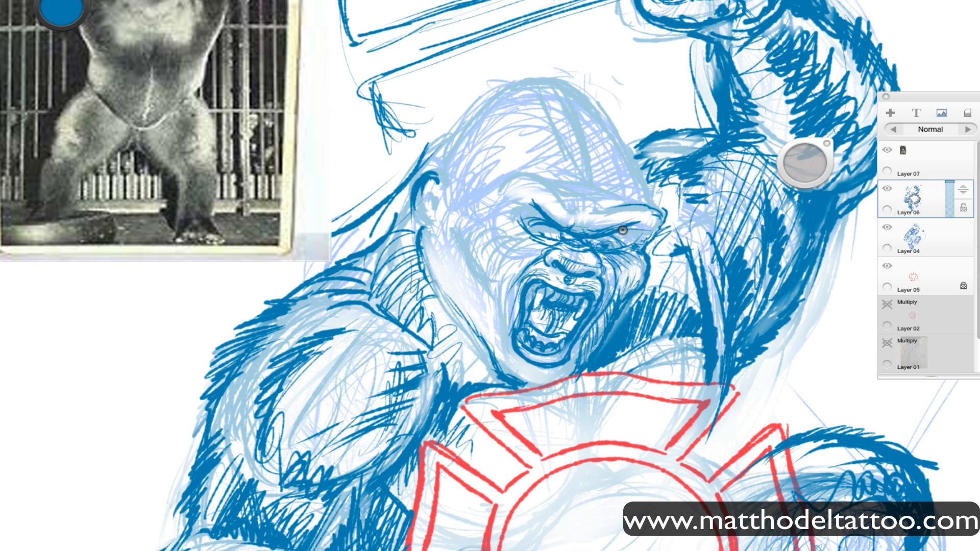
pyautogui.moveTo(627, 240); pyautogui.dragTo(619, 242)
pyautogui.moveTo(525, 214)
pyautogui.mouseDown()
pyautogui.moveTo(544, 222)
pyautogui.moveTo(533, 243)
pyautogui.moveTo(501, 247)
pyautogui.moveTo(516, 212)
pyautogui.moveTo(509, 178)
pyautogui.moveTo(542, 209)
pyautogui.moveTo(633, 200)
pyautogui.mouseUp()
# Outline the crown of the head and the ear, and add hair strokes over the skull and temple.
pyautogui.press('space')
pyautogui.moveTo(665, 389)
pyautogui.mouseDown()
pyautogui.moveTo(536, 398)
pyautogui.moveTo(577, 388)
pyautogui.mouseUp()
pyautogui.moveTo(623, 279)
pyautogui.mouseDown()
pyautogui.moveTo(613, 212)
pyautogui.moveTo(624, 230)
pyautogui.mouseUp()
pyautogui.click(798, 166)
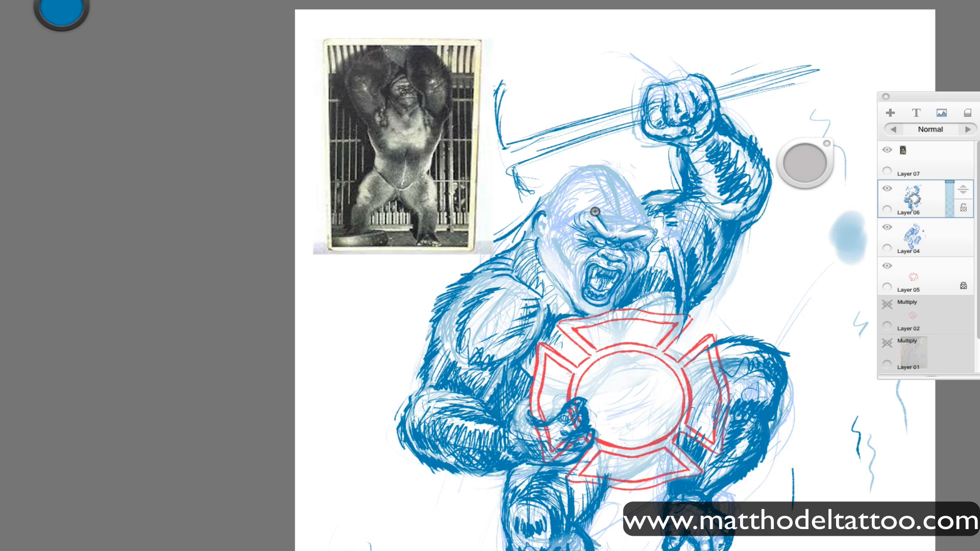
pyautogui.moveTo(616, 177)
pyautogui.mouseDown()
pyautogui.moveTo(618, 215)
pyautogui.moveTo(633, 219)
pyautogui.mouseUp()
pyautogui.moveTo(598, 171)
pyautogui.mouseDown()
pyautogui.moveTo(605, 212)
pyautogui.moveTo(599, 177)
pyautogui.moveTo(630, 193)
pyautogui.mouseUp()
pyautogui.moveTo(562, 179)
pyautogui.mouseDown()
pyautogui.moveTo(577, 170)
pyautogui.moveTo(554, 228)
pyautogui.moveTo(534, 244)
pyautogui.moveTo(544, 213)
pyautogui.mouseUp()
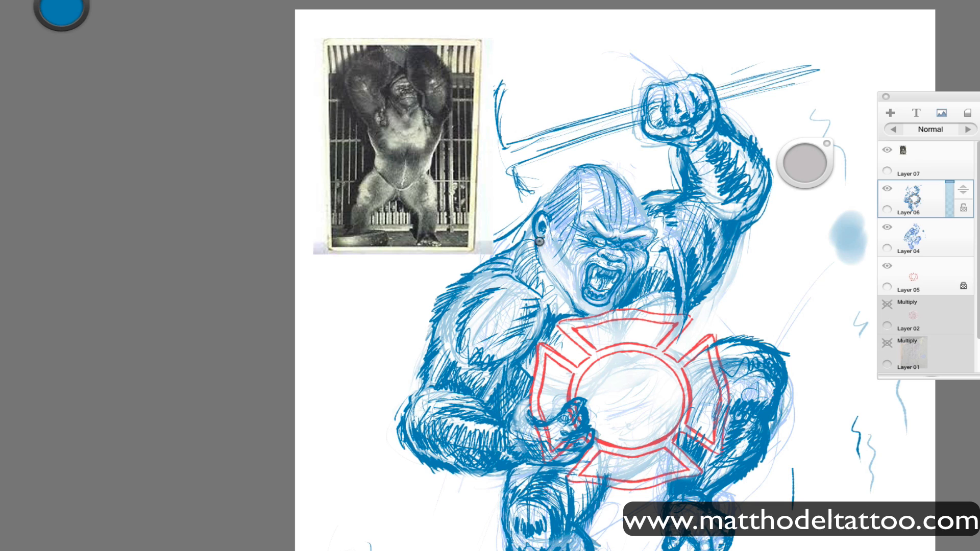
# Hatch dark fur down the side of the face from the temple past the ear to the chin.
pyautogui.moveTo(544, 247)
pyautogui.mouseDown()
pyautogui.moveTo(539, 272)
pyautogui.moveTo(584, 315)
pyautogui.mouseUp()
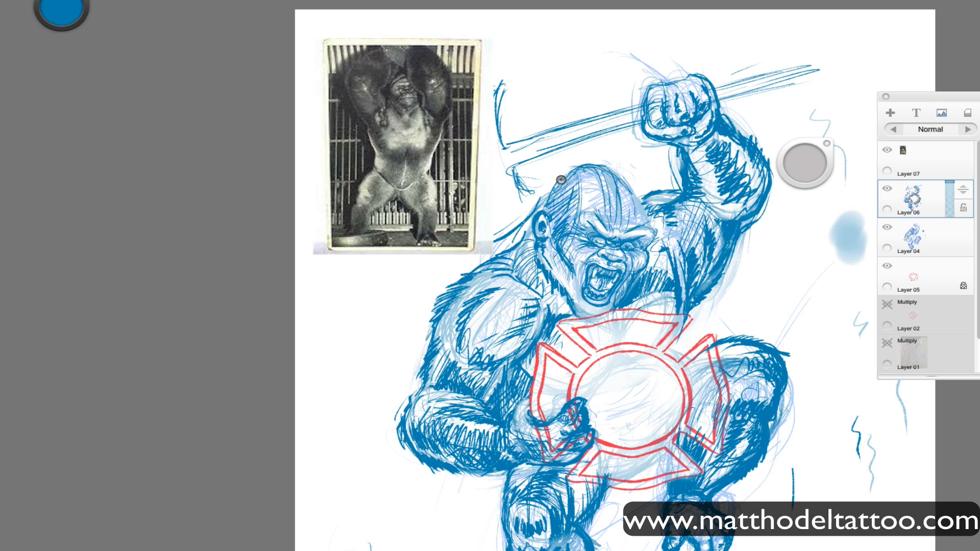
pyautogui.moveTo(577, 167); pyautogui.dragTo(539, 210)
pyautogui.moveTo(567, 281)
pyautogui.mouseDown()
pyautogui.moveTo(555, 252)
pyautogui.moveTo(576, 297)
pyautogui.mouseUp()
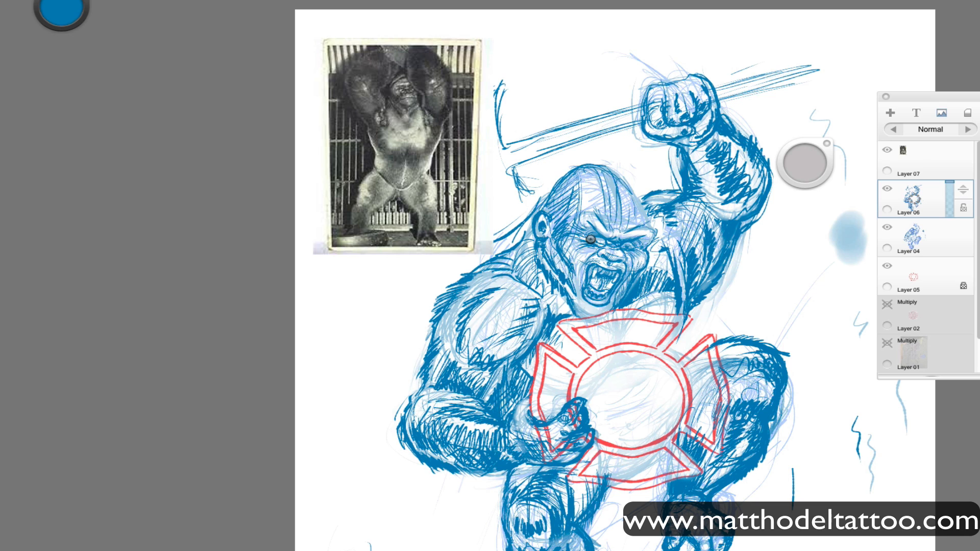
# Lasso the brow, eyes and nose area, adjust its placement on the face slightly, and clear the selection.
pyautogui.press('l')
pyautogui.moveTo(605, 260)
pyautogui.mouseDown()
pyautogui.moveTo(631, 263)
pyautogui.moveTo(567, 230)
pyautogui.moveTo(598, 258)
pyautogui.mouseUp()
pyautogui.press('v')
pyautogui.moveTo(655, 186); pyautogui.dragTo(654, 190)
pyautogui.moveTo(623, 224); pyautogui.dragTo(624, 228)
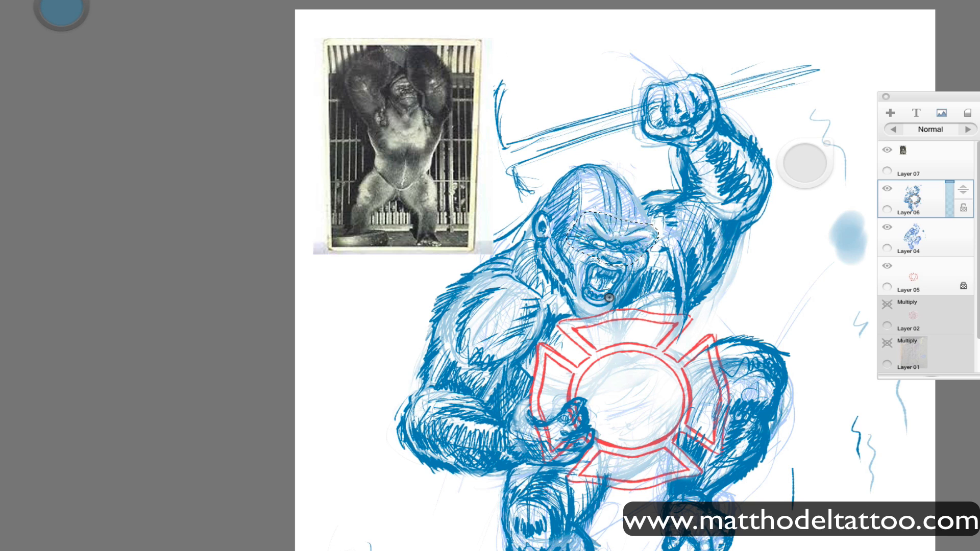
pyautogui.press('super+d')
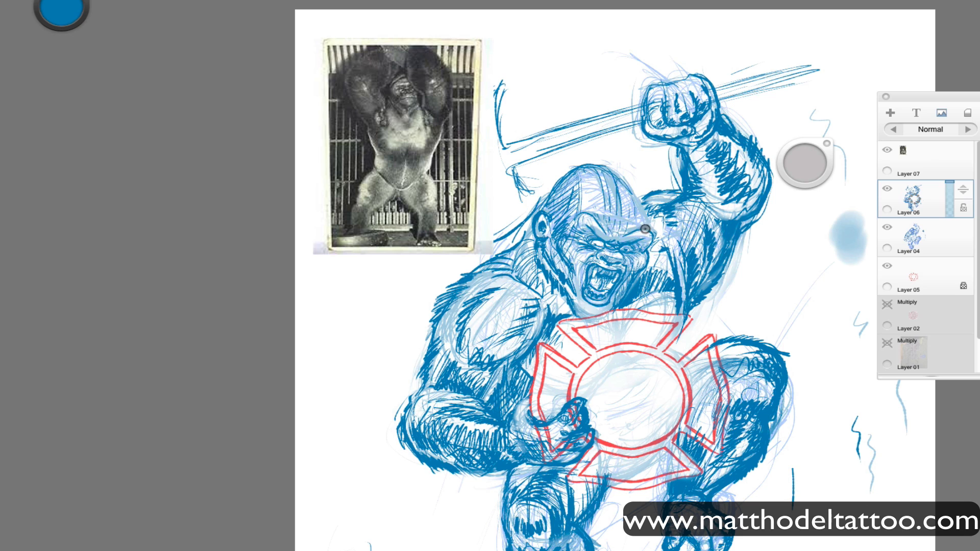
# Lasso the gorilla's open mouth and lower jaw, adjust their placement on the face, and clear the selection.
pyautogui.moveTo(603, 278)
pyautogui.mouseDown()
pyautogui.moveTo(578, 291)
pyautogui.moveTo(618, 292)
pyautogui.moveTo(601, 282)
pyautogui.moveTo(629, 305)
pyautogui.mouseUp()
pyautogui.press('super+d')
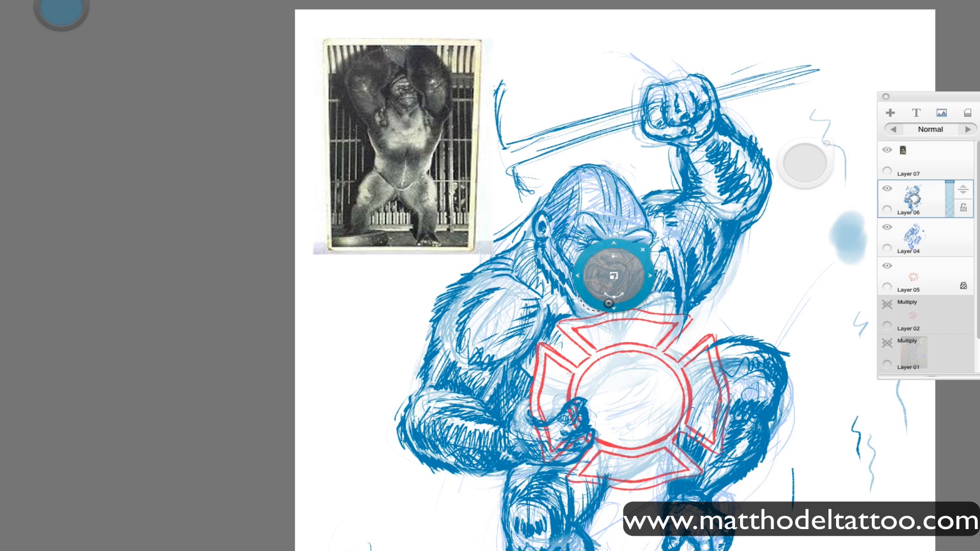
pyautogui.press('super+z')
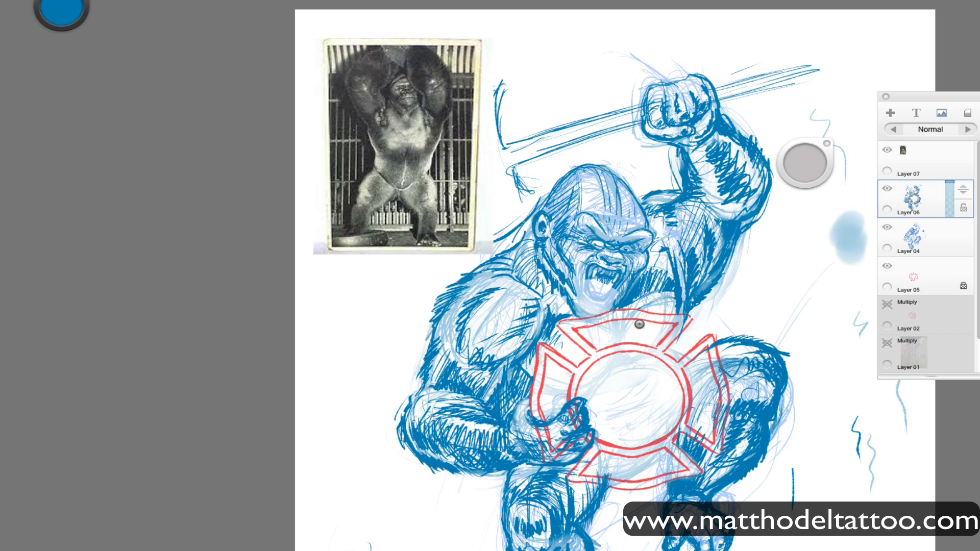
# Redraw the wide-open mouth with its teeth and tongue, and darken the chin and jaw outline around it.
pyautogui.press('space')
pyautogui.moveTo(635, 405); pyautogui.dragTo(568, 229)
pyautogui.moveTo(885, 51); pyautogui.dragTo(876, 87)
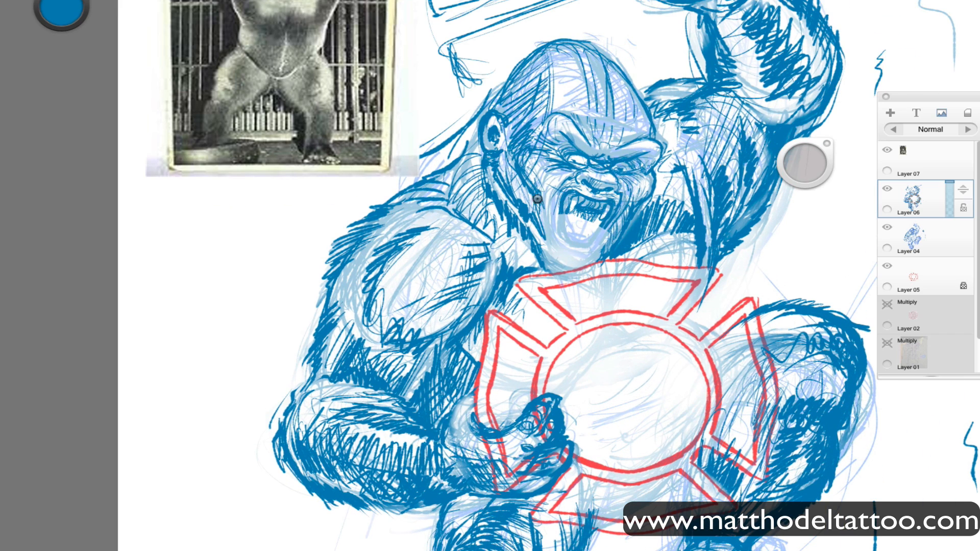
pyautogui.moveTo(559, 210)
pyautogui.mouseDown()
pyautogui.moveTo(581, 253)
pyautogui.moveTo(558, 240)
pyautogui.moveTo(602, 225)
pyautogui.moveTo(594, 248)
pyautogui.moveTo(565, 253)
pyautogui.moveTo(596, 246)
pyautogui.moveTo(563, 246)
pyautogui.moveTo(564, 236)
pyautogui.moveTo(564, 249)
pyautogui.moveTo(570, 200)
pyautogui.moveTo(593, 250)
pyautogui.moveTo(574, 249)
pyautogui.moveTo(561, 219)
pyautogui.moveTo(573, 247)
pyautogui.moveTo(587, 249)
pyautogui.moveTo(602, 219)
pyautogui.moveTo(560, 236)
pyautogui.moveTo(573, 246)
pyautogui.moveTo(589, 241)
pyautogui.moveTo(565, 234)
pyautogui.moveTo(591, 239)
pyautogui.moveTo(583, 222)
pyautogui.moveTo(569, 221)
pyautogui.moveTo(578, 209)
pyautogui.moveTo(591, 227)
pyautogui.moveTo(589, 248)
pyautogui.moveTo(557, 235)
pyautogui.mouseUp()
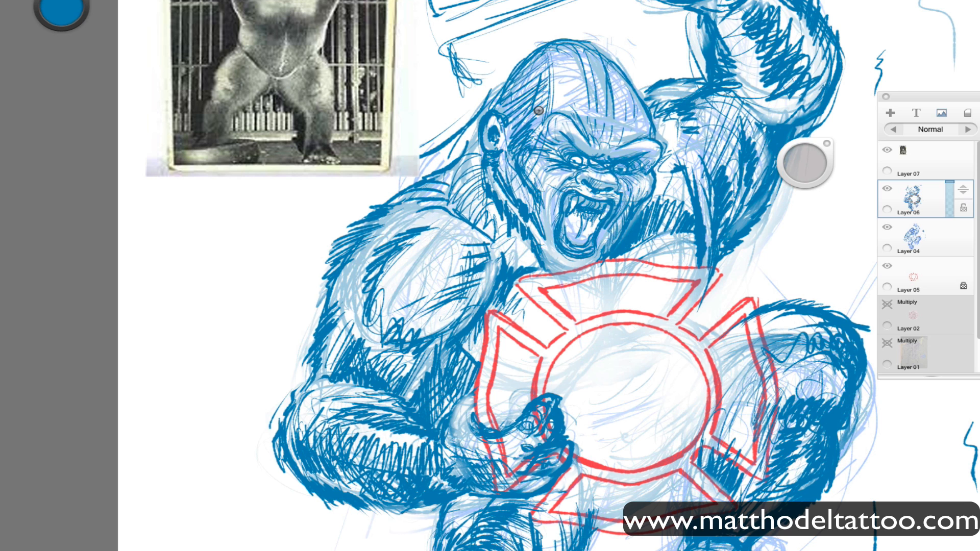
pyautogui.moveTo(560, 257); pyautogui.dragTo(546, 274)
pyautogui.moveTo(536, 241); pyautogui.dragTo(526, 261)
# Lasso the redrawn mouth area, nudge its placement on the face, and clear the selection.
pyautogui.scroll(-5, 708, 351)
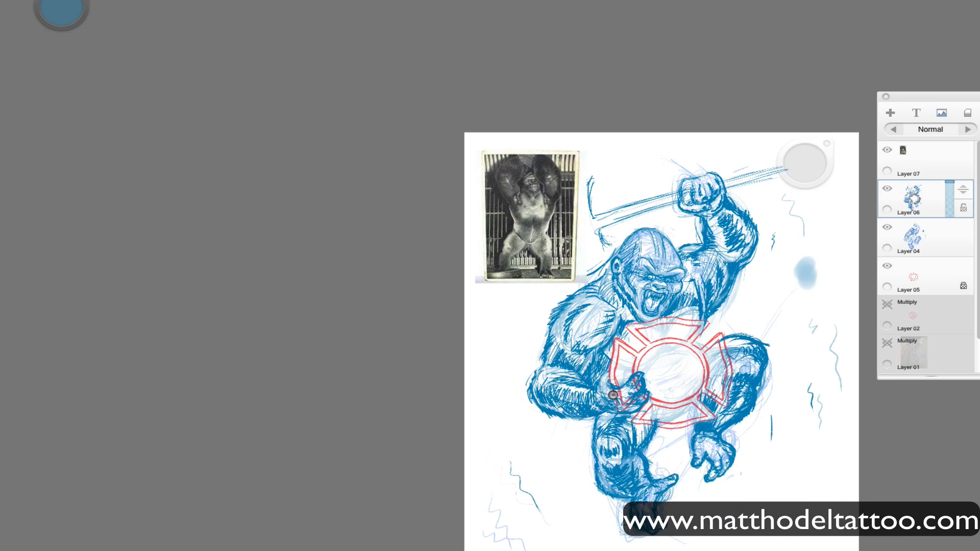
pyautogui.moveTo(572, 448); pyautogui.dragTo(491, 390)
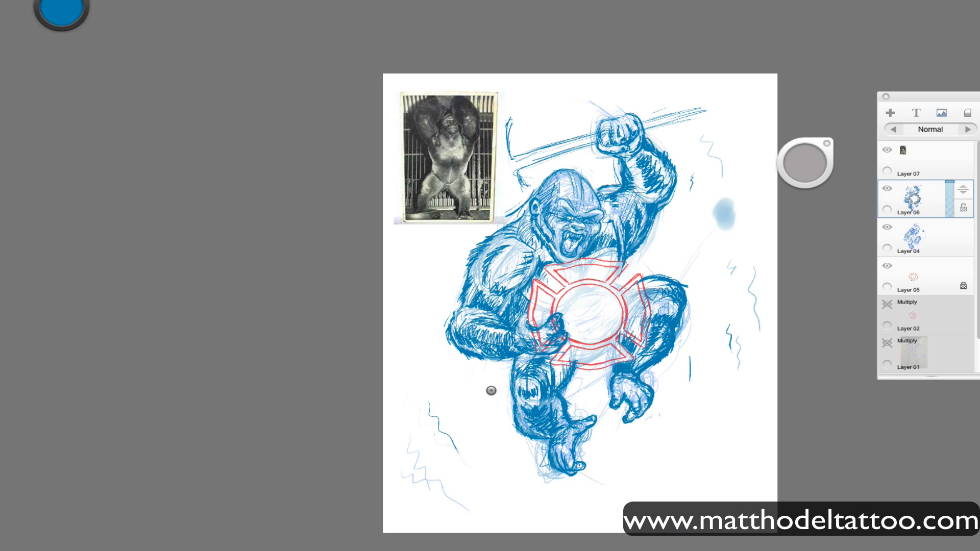
pyautogui.moveTo(578, 221)
pyautogui.mouseDown()
pyautogui.moveTo(602, 214)
pyautogui.moveTo(559, 219)
pyautogui.moveTo(581, 251)
pyautogui.moveTo(564, 281)
pyautogui.mouseUp()
pyautogui.hotkey('ctrl', 'space')
pyautogui.hotkey('ctrl', 'd')
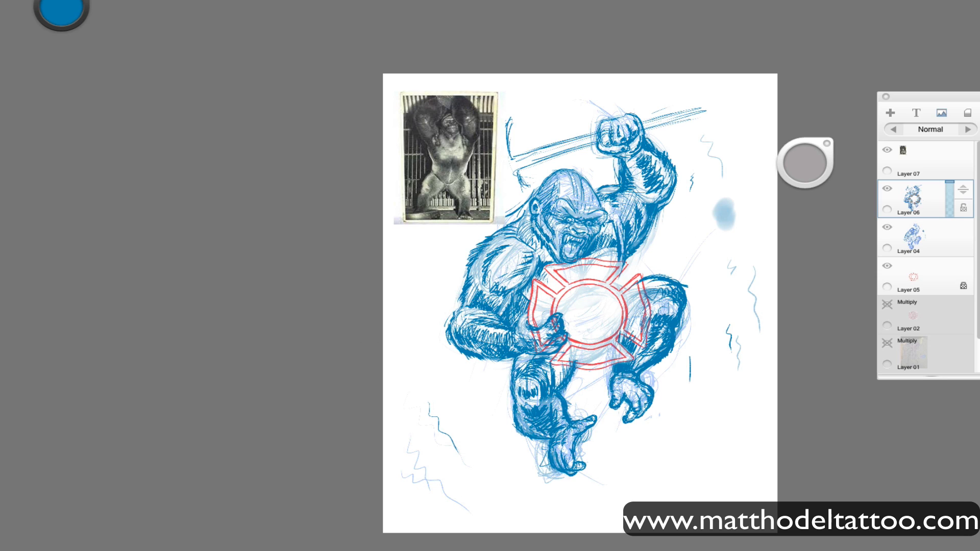
# Erase the shoulder hatching of the raised arm and redraw the elbow and shoulder contours beside the head.
pyautogui.press('Tab')
pyautogui.press('Tab')
pyautogui.moveTo(695, 216)
pyautogui.mouseDown()
pyautogui.moveTo(612, 203)
pyautogui.moveTo(637, 232)
pyautogui.moveTo(624, 188)
pyautogui.moveTo(618, 203)
pyautogui.moveTo(623, 178)
pyautogui.moveTo(637, 202)
pyautogui.moveTo(662, 215)
pyautogui.mouseUp()
pyautogui.moveTo(678, 179); pyautogui.dragTo(665, 212)
pyautogui.moveTo(622, 187)
pyautogui.mouseDown()
pyautogui.moveTo(673, 198)
pyautogui.moveTo(657, 217)
pyautogui.mouseUp()
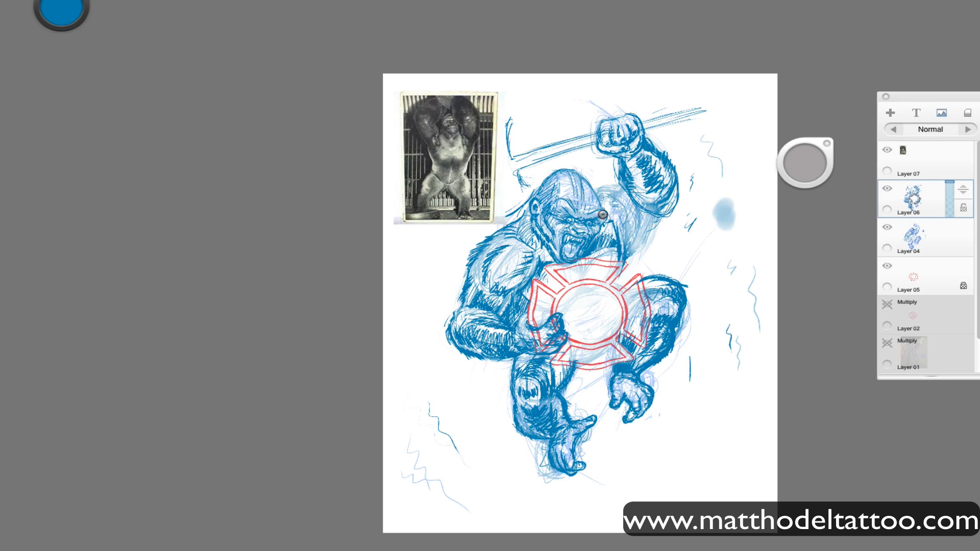
pyautogui.moveTo(601, 189)
pyautogui.mouseDown()
pyautogui.moveTo(627, 240)
pyautogui.moveTo(635, 229)
pyautogui.mouseUp()
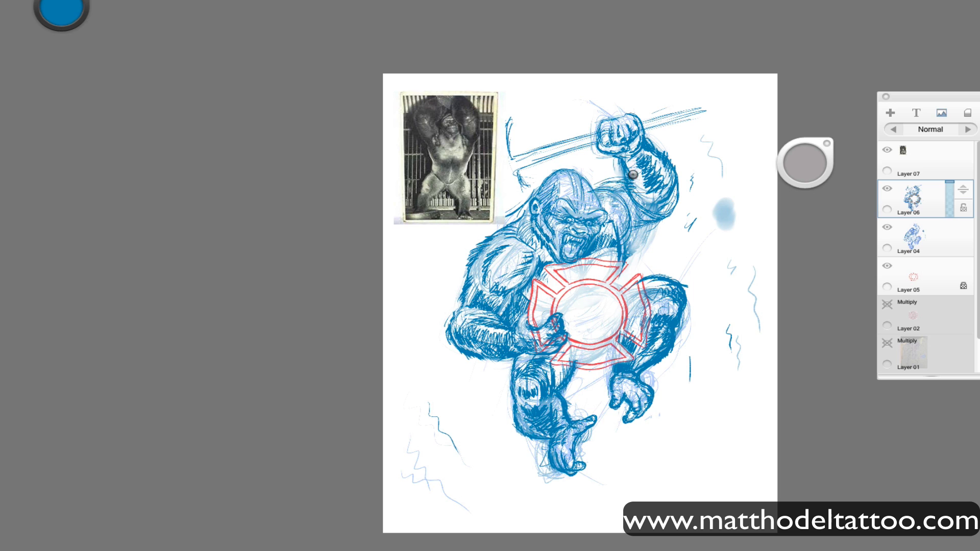
# Hatch dark fur on the raised arm's shoulder and armpit beside the face, and save the drawing.
pyautogui.press('space')
pyautogui.moveTo(626, 345); pyautogui.dragTo(681, 275)
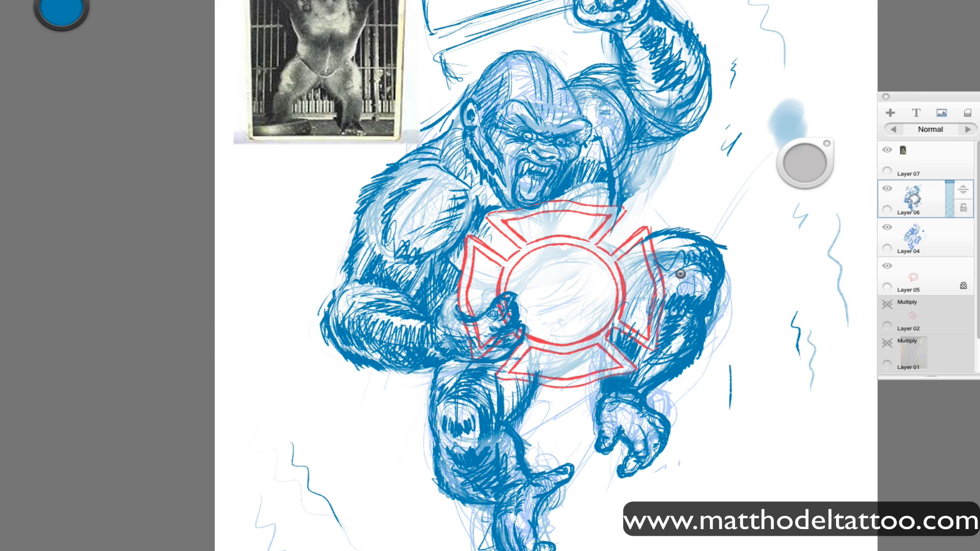
pyautogui.moveTo(610, 147)
pyautogui.mouseDown()
pyautogui.moveTo(605, 104)
pyautogui.moveTo(632, 107)
pyautogui.moveTo(615, 98)
pyautogui.moveTo(637, 108)
pyautogui.moveTo(641, 142)
pyautogui.moveTo(621, 204)
pyautogui.moveTo(617, 182)
pyautogui.moveTo(609, 204)
pyautogui.mouseUp()
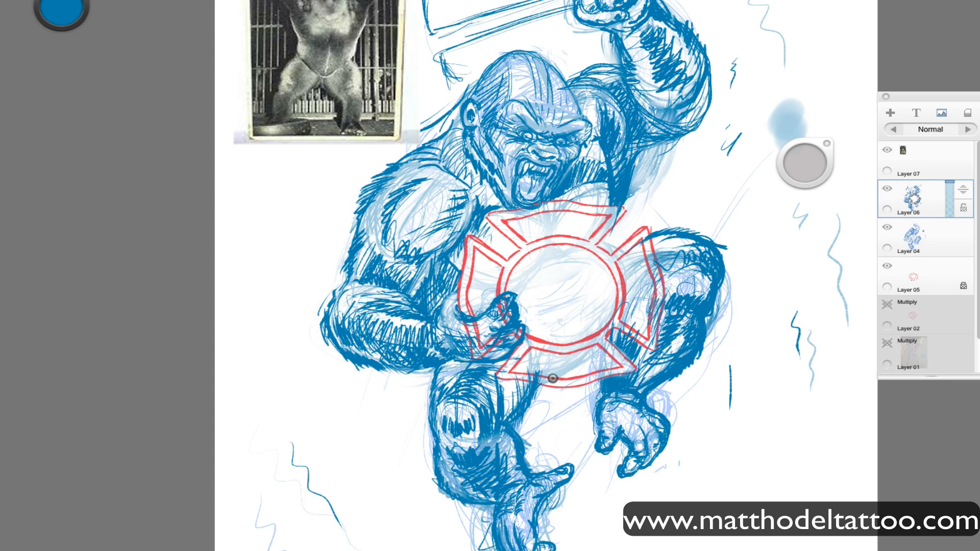
pyautogui.press('super+s')
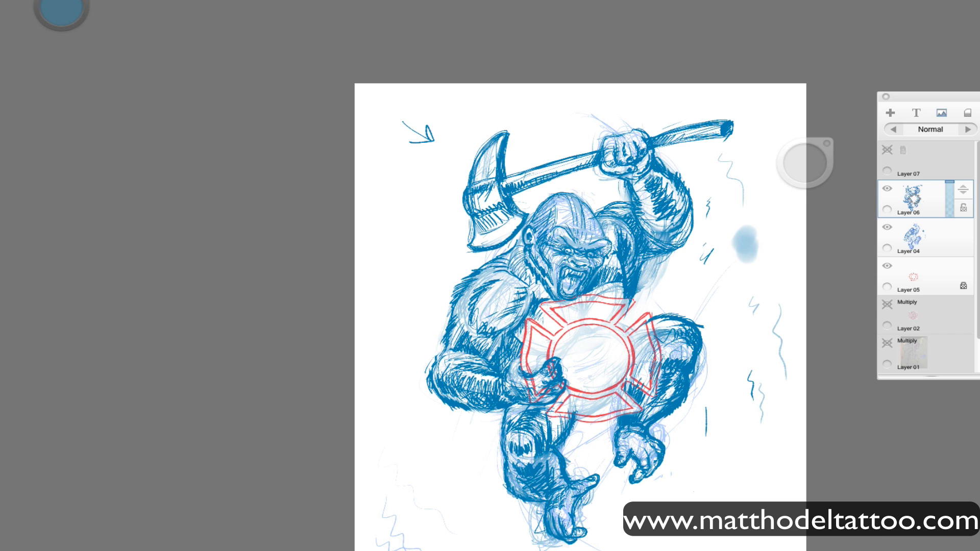
# Select the roaring mouth, shift it slightly downward on the face, and deselect it.
pyautogui.moveTo(612, 238)
pyautogui.mouseDown()
pyautogui.moveTo(547, 245)
pyautogui.moveTo(560, 303)
pyautogui.moveTo(583, 297)
pyautogui.moveTo(611, 259)
pyautogui.mouseUp()
pyautogui.press('v')
pyautogui.press('super+d')
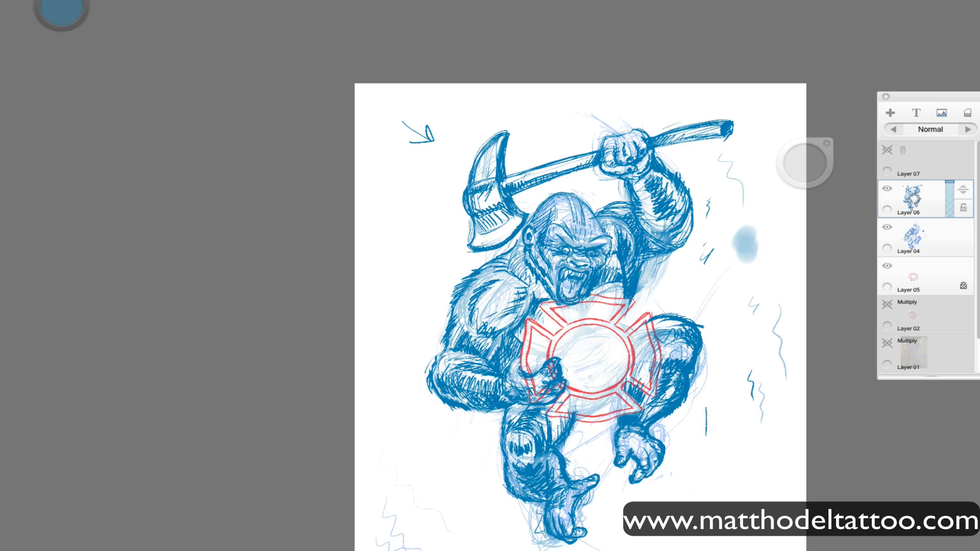
# Hide the rough sketch on Layer 04, add a new layer, and move it above Layer 06.
pyautogui.click(887, 227)
pyautogui.moveTo(915, 237); pyautogui.dragTo(914, 207)
pyautogui.moveTo(383, 171); pyautogui.dragTo(392, 209)
pyautogui.moveTo(414, 130); pyautogui.dragTo(419, 194)
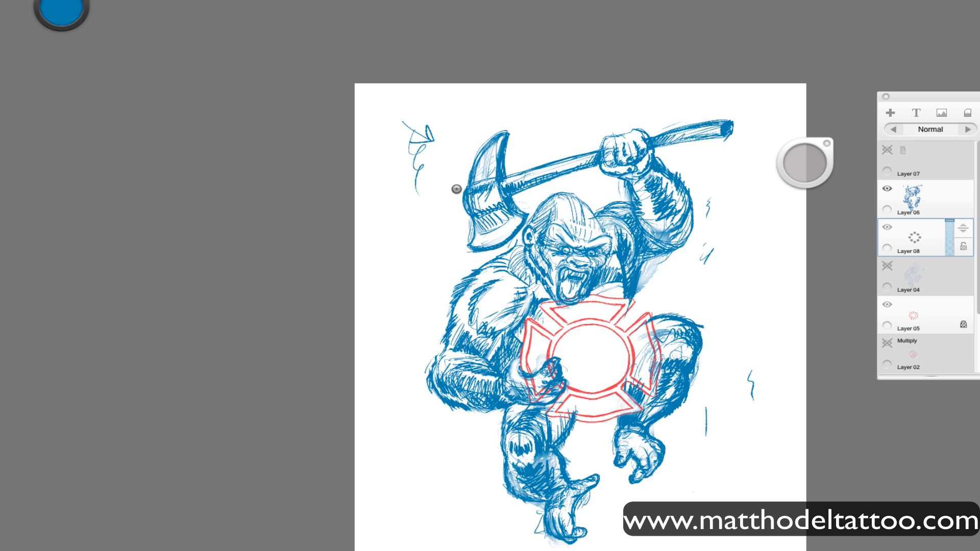
pyautogui.moveTo(915, 237); pyautogui.dragTo(915, 199)
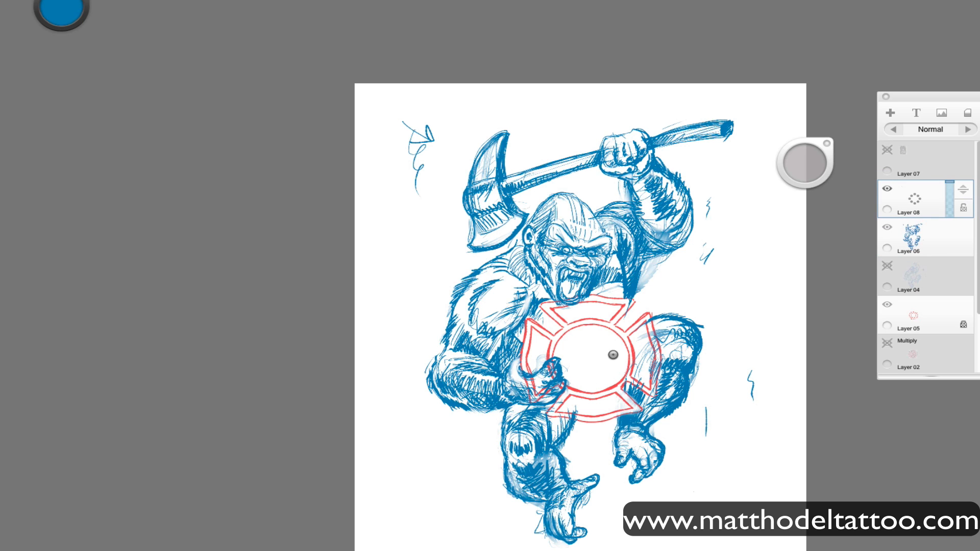
# Tilt the canvas, select the badge on Layer 05, and rotate and reposition it in the gorilla's grip.
pyautogui.moveTo(617, 489); pyautogui.dragTo(679, 506)
pyautogui.click(914, 315)
pyautogui.press('v')
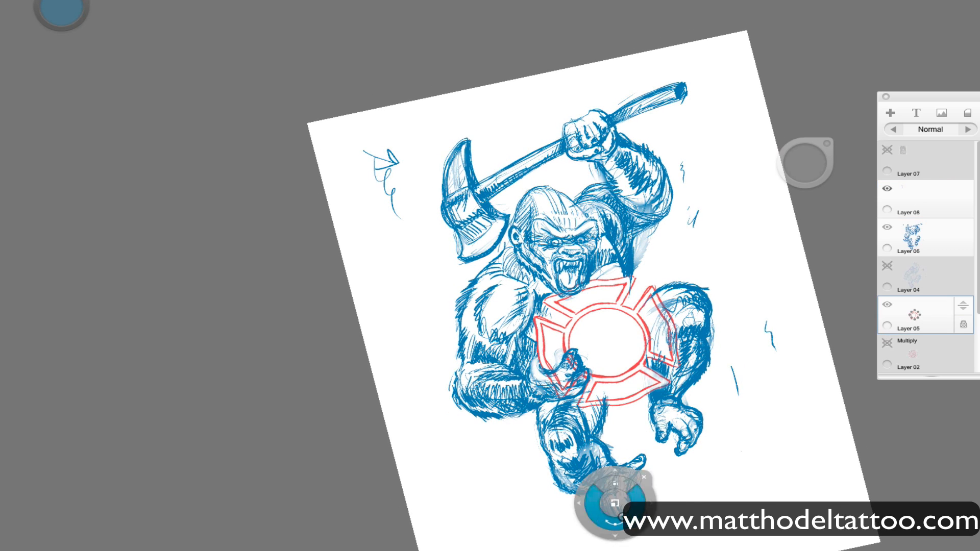
pyautogui.moveTo(615, 503)
pyautogui.mouseDown()
pyautogui.moveTo(526, 549)
pyautogui.moveTo(557, 550)
pyautogui.mouseUp()
pyautogui.moveTo(602, 460)
pyautogui.mouseDown()
pyautogui.moveTo(603, 473)
pyautogui.moveTo(622, 460)
pyautogui.moveTo(608, 463)
pyautogui.mouseUp()
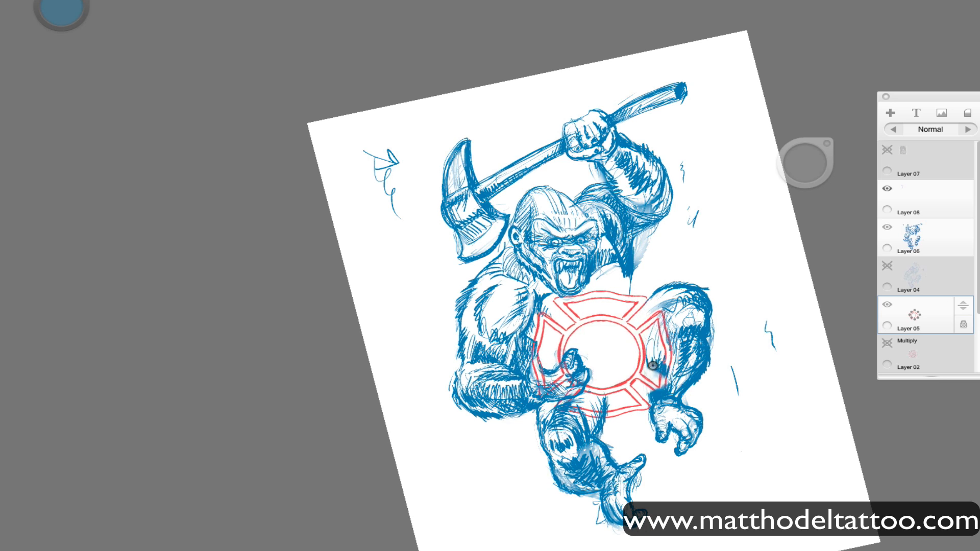
pyautogui.moveTo(653, 366); pyautogui.dragTo(657, 365)
pyautogui.moveTo(643, 423); pyautogui.dragTo(652, 417)
# Try tilting the badge counterclockwise in the gorilla's grip while turning the canvas to compare angles.
pyautogui.press('space')
pyautogui.moveTo(671, 489); pyautogui.dragTo(647, 509)
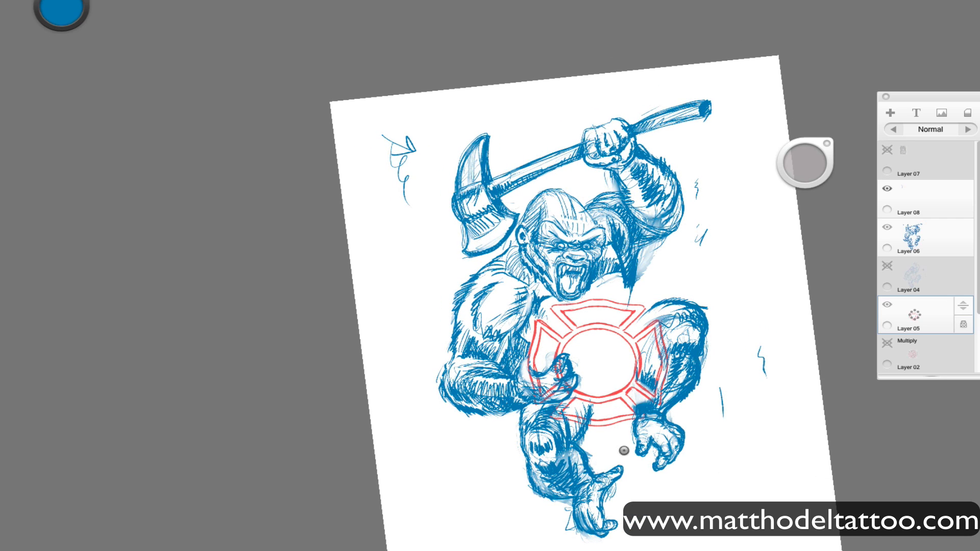
pyautogui.moveTo(624, 450)
pyautogui.mouseDown()
pyautogui.moveTo(642, 500)
pyautogui.moveTo(630, 464)
pyautogui.moveTo(675, 468)
pyautogui.moveTo(677, 442)
pyautogui.moveTo(691, 466)
pyautogui.moveTo(687, 443)
pyautogui.mouseUp()
pyautogui.moveTo(687, 442)
pyautogui.mouseDown()
pyautogui.moveTo(694, 483)
pyautogui.moveTo(694, 463)
pyautogui.moveTo(677, 505)
pyautogui.moveTo(621, 547)
pyautogui.mouseUp()
pyautogui.moveTo(617, 497); pyautogui.dragTo(664, 459)
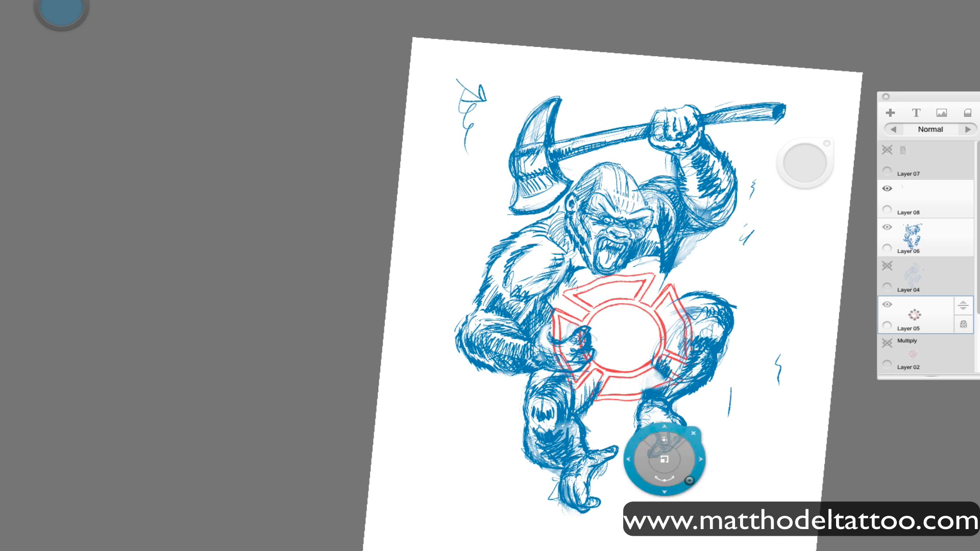
pyautogui.moveTo(645, 548); pyautogui.dragTo(727, 493)
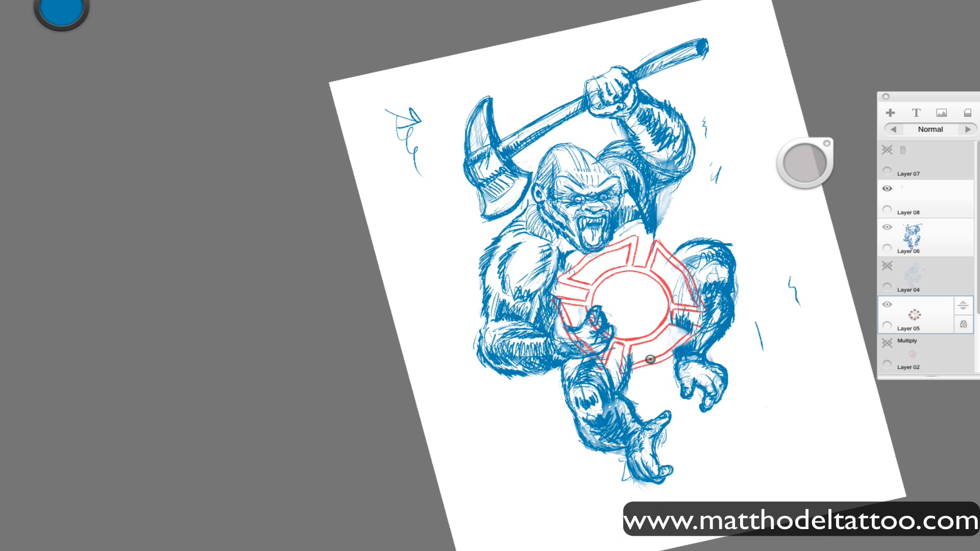
# Draw a vertical guide mark on Layer 08 above the axe handle and rotate the badge on Layer 05 upright to match.
pyautogui.click(937, 197)
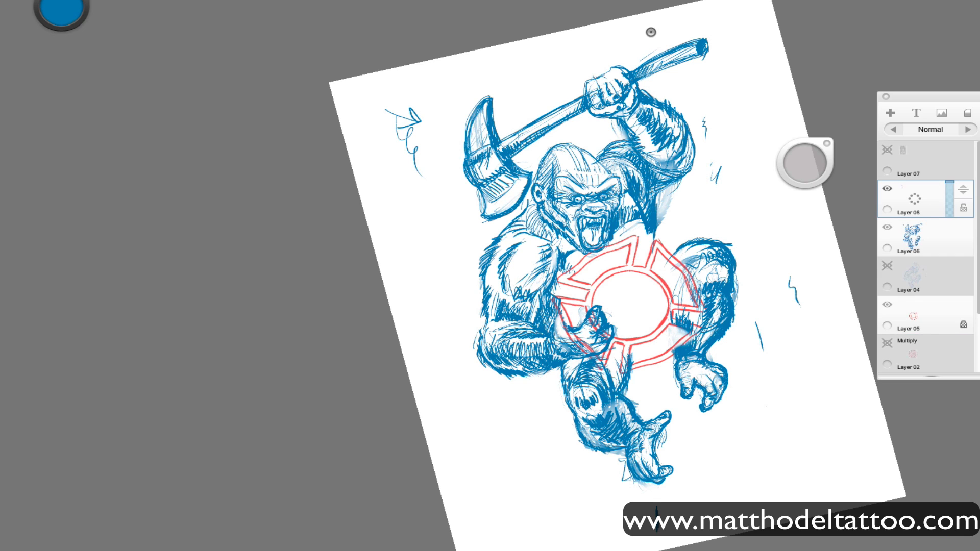
pyautogui.moveTo(649, 20); pyautogui.dragTo(649, 43)
pyautogui.click(939, 315)
pyautogui.press('v')
pyautogui.moveTo(722, 383); pyautogui.dragTo(685, 426)
pyautogui.moveTo(685, 426); pyautogui.dragTo(655, 426)
# Clear the marks from Layer 08 and sketch a tall pointed arch inside the badge's central circle.
pyautogui.click(941, 190)
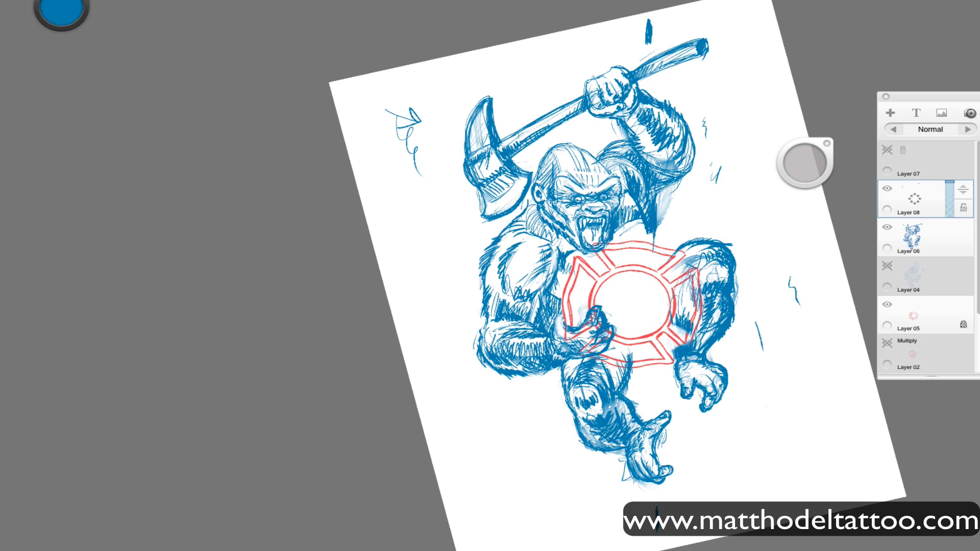
pyautogui.click(968, 113)
pyautogui.moveTo(618, 312); pyautogui.dragTo(614, 317)
pyautogui.moveTo(633, 284); pyautogui.dragTo(647, 318)
pyautogui.moveTo(631, 286); pyautogui.dragTo(616, 315)
pyautogui.moveTo(669, 416); pyautogui.dragTo(647, 313)
pyautogui.moveTo(554, 277)
pyautogui.mouseDown()
pyautogui.moveTo(592, 224)
pyautogui.moveTo(612, 279)
pyautogui.mouseUp()
pyautogui.moveTo(586, 224)
pyautogui.mouseDown()
pyautogui.moveTo(611, 288)
pyautogui.moveTo(567, 238)
pyautogui.moveTo(553, 278)
pyautogui.mouseUp()
# Strengthen the arch and sketch a city skyline with a ground line and curved sky strokes around it.
pyautogui.moveTo(591, 223); pyautogui.dragTo(613, 280)
pyautogui.moveTo(557, 278)
pyautogui.mouseDown()
pyautogui.moveTo(588, 225)
pyautogui.moveTo(611, 279)
pyautogui.moveTo(575, 270)
pyautogui.moveTo(582, 278)
pyautogui.moveTo(618, 263)
pyautogui.moveTo(632, 275)
pyautogui.moveTo(615, 284)
pyautogui.mouseUp()
pyautogui.moveTo(556, 299); pyautogui.dragTo(633, 286)
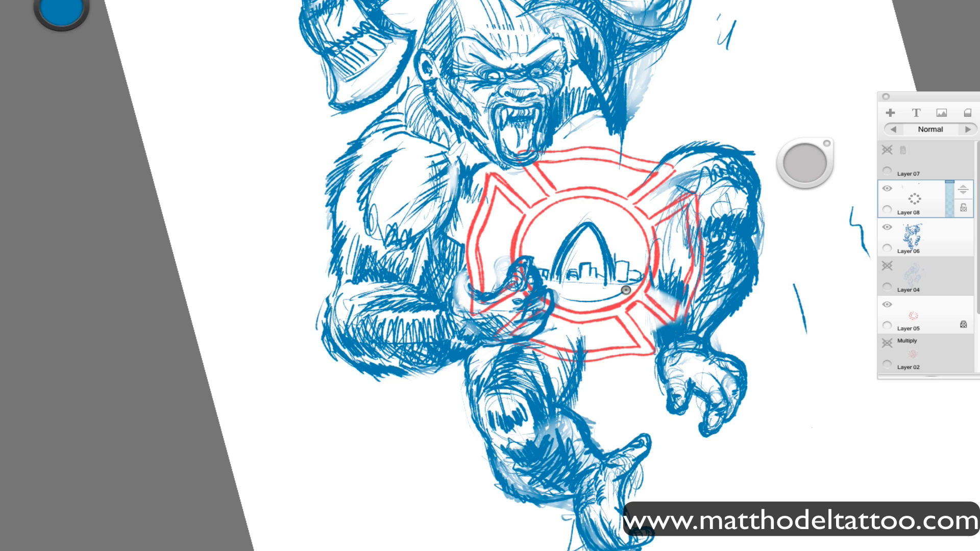
pyautogui.moveTo(638, 235); pyautogui.dragTo(630, 286)
pyautogui.moveTo(528, 263)
pyautogui.mouseDown()
pyautogui.moveTo(557, 209)
pyautogui.moveTo(564, 214)
pyautogui.mouseUp()
pyautogui.moveTo(627, 289); pyautogui.dragTo(585, 301)
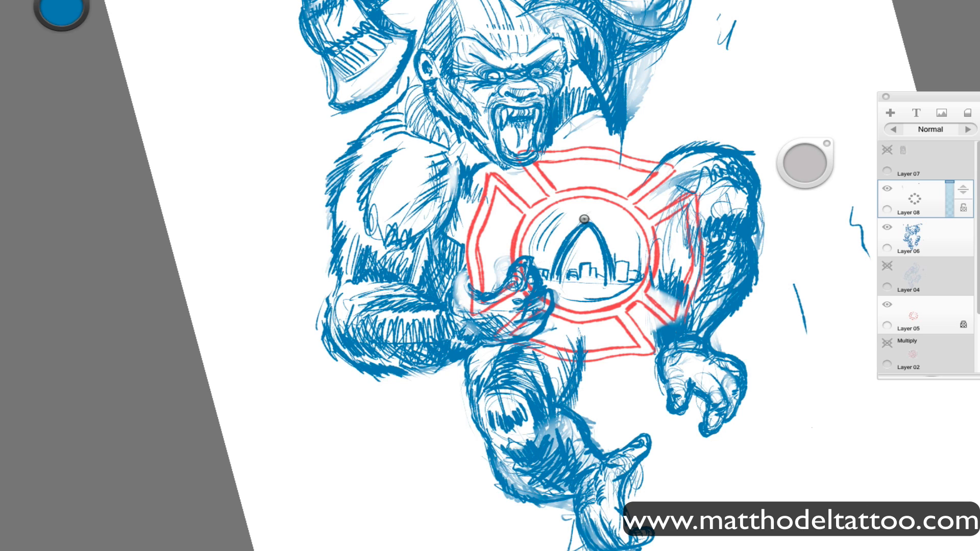
# Reshape the arch with a wider, rounder top and redraw the buildings between its legs.
pyautogui.moveTo(587, 226)
pyautogui.mouseDown()
pyautogui.moveTo(557, 277)
pyautogui.moveTo(608, 282)
pyautogui.mouseUp()
pyautogui.moveTo(564, 253); pyautogui.dragTo(554, 278)
pyautogui.moveTo(591, 225)
pyautogui.mouseDown()
pyautogui.moveTo(575, 228)
pyautogui.moveTo(551, 278)
pyautogui.moveTo(613, 247)
pyautogui.moveTo(619, 283)
pyautogui.mouseUp()
pyautogui.moveTo(617, 262)
pyautogui.mouseDown()
pyautogui.moveTo(596, 226)
pyautogui.moveTo(556, 257)
pyautogui.moveTo(554, 277)
pyautogui.mouseUp()
pyautogui.moveTo(583, 230)
pyautogui.mouseDown()
pyautogui.moveTo(560, 278)
pyautogui.moveTo(612, 285)
pyautogui.moveTo(591, 257)
pyautogui.mouseUp()
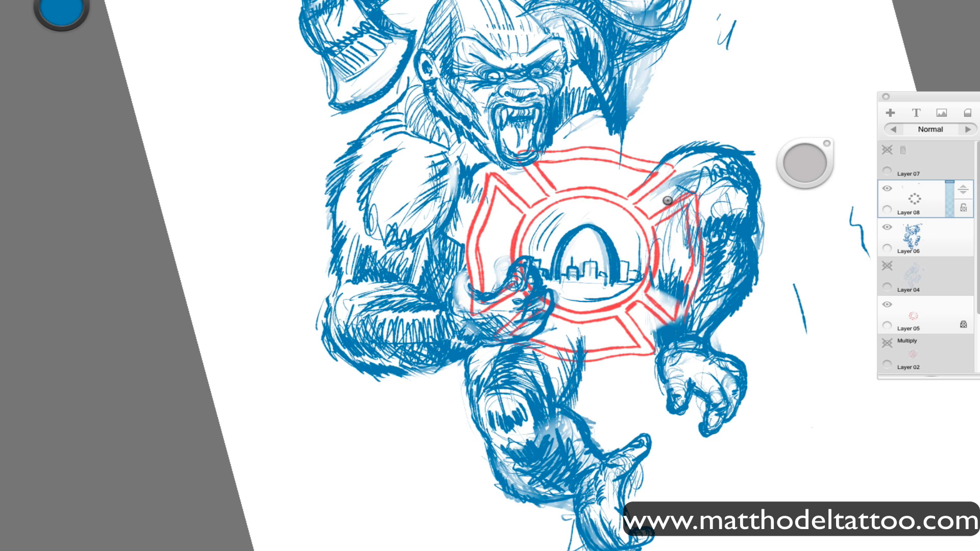
# Refine the skyline buildings, hatch the ground beneath the arch, and add short rays around the badge's central circle.
pyautogui.moveTo(628, 282)
pyautogui.mouseDown()
pyautogui.moveTo(627, 268)
pyautogui.moveTo(589, 298)
pyautogui.moveTo(631, 273)
pyautogui.mouseUp()
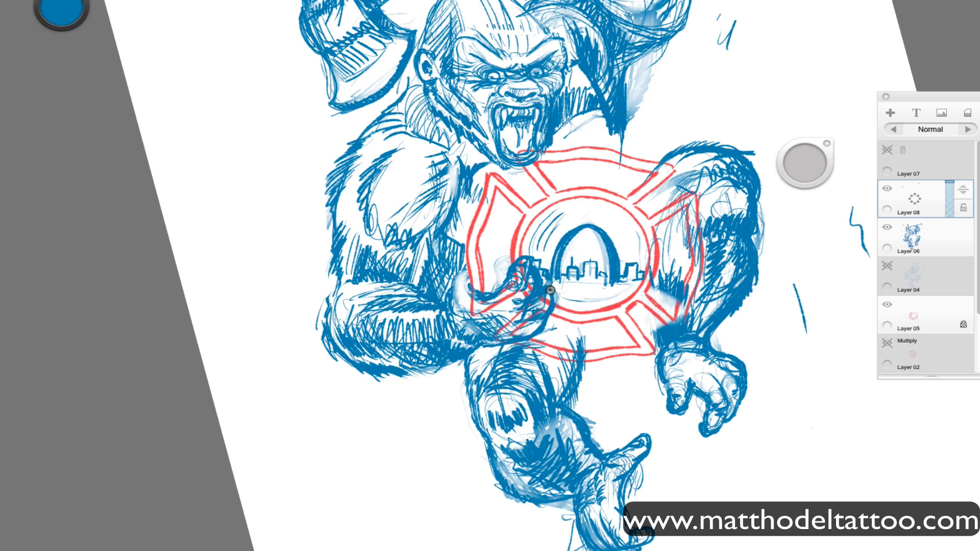
pyautogui.moveTo(552, 282)
pyautogui.mouseDown()
pyautogui.moveTo(564, 286)
pyautogui.moveTo(587, 265)
pyautogui.moveTo(596, 280)
pyautogui.moveTo(569, 293)
pyautogui.moveTo(625, 283)
pyautogui.moveTo(590, 206)
pyautogui.moveTo(569, 190)
pyautogui.moveTo(615, 173)
pyautogui.moveTo(615, 200)
pyautogui.mouseUp()
pyautogui.moveTo(503, 228); pyautogui.dragTo(516, 232)
pyautogui.moveTo(498, 242)
pyautogui.mouseDown()
pyautogui.moveTo(512, 244)
pyautogui.moveTo(509, 260)
pyautogui.mouseUp()
pyautogui.moveTo(655, 241); pyautogui.dragTo(666, 236)
pyautogui.moveTo(656, 264); pyautogui.dragTo(664, 267)
# Erase the gorilla's fur strokes on Layer 06 where they overlap the badge's outer sections.
pyautogui.click(913, 238)
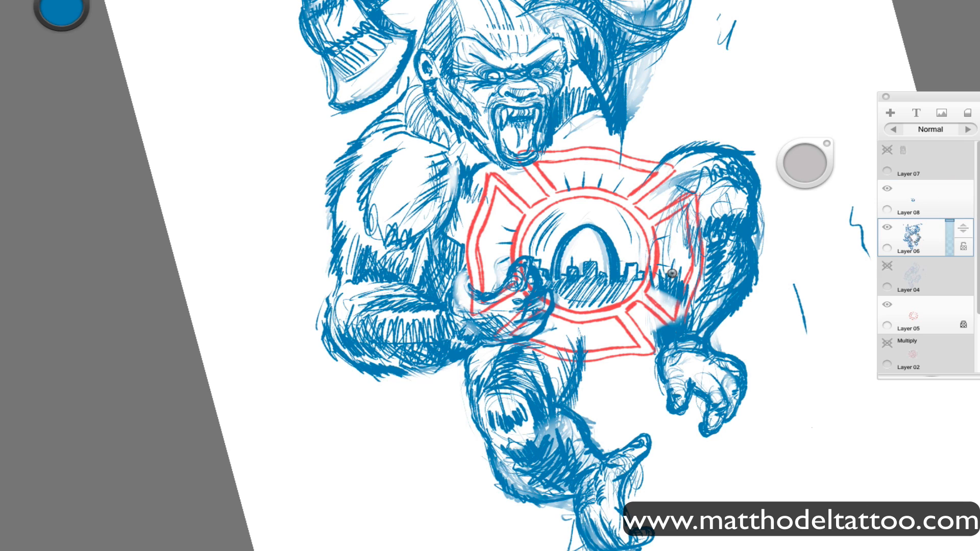
pyautogui.moveTo(805, 164); pyautogui.dragTo(882, 165)
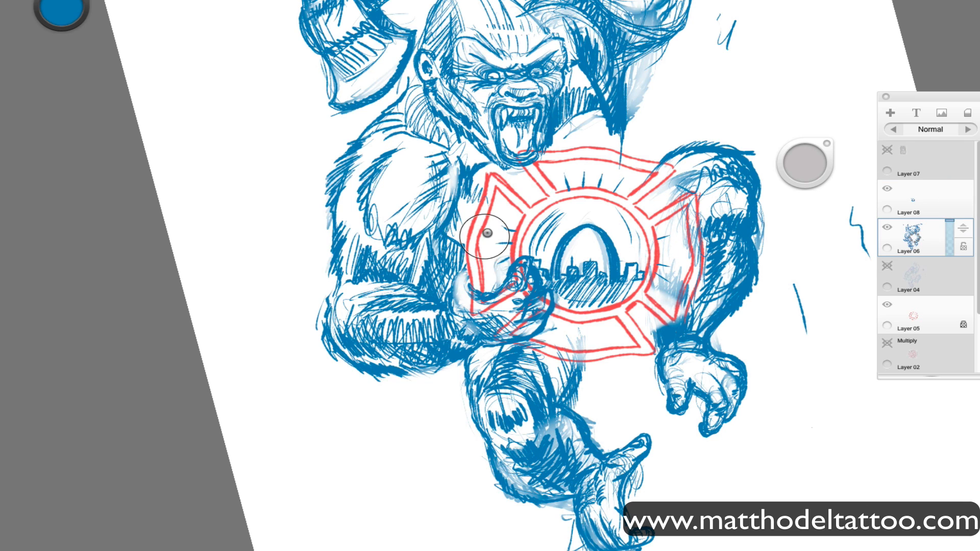
# Merge the arch and skyline layer into the badge on Layer 05 and add a new layer at the top.
pyautogui.moveTo(918, 200); pyautogui.dragTo(919, 121)
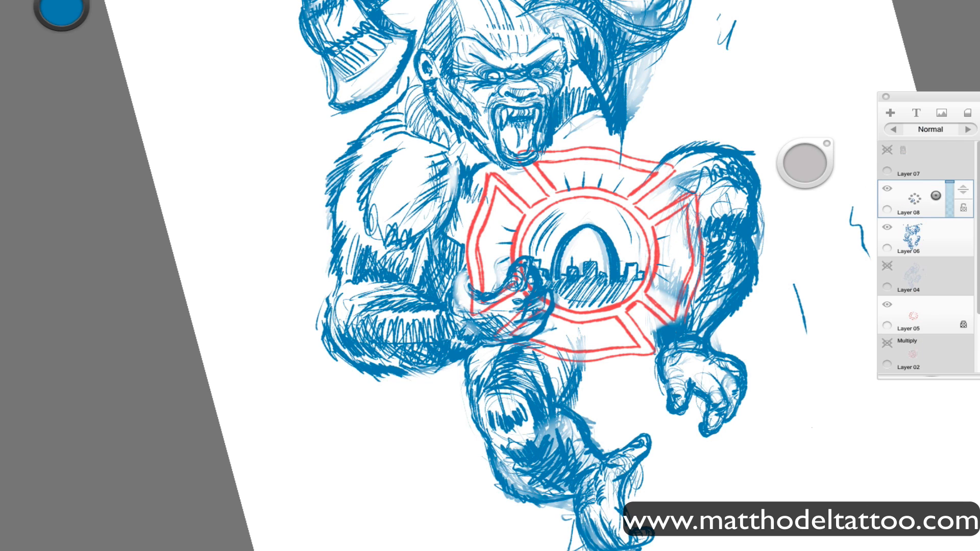
pyautogui.moveTo(963, 190); pyautogui.dragTo(924, 307)
pyautogui.click(933, 353)
pyautogui.moveTo(921, 171); pyautogui.dragTo(921, 110)
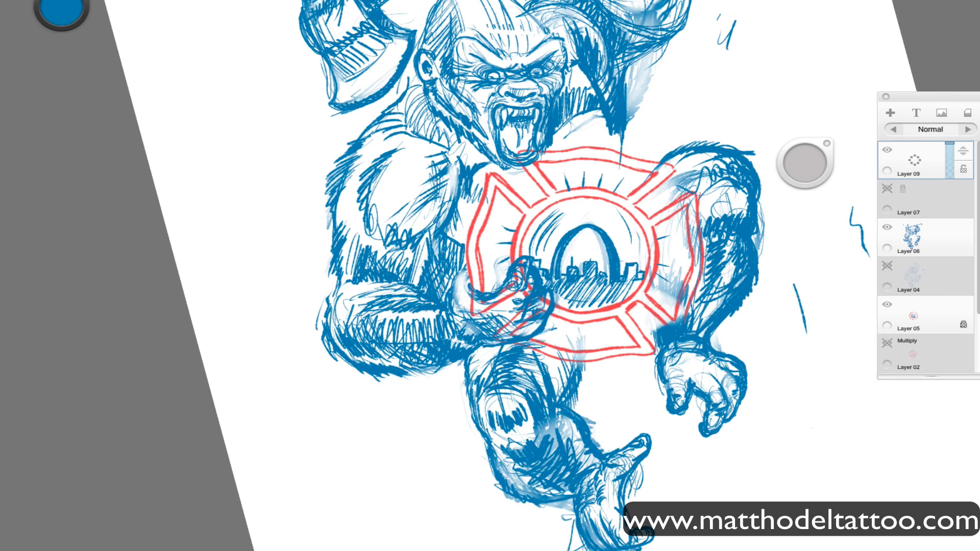
# Test black ink strokes in the blank area beside the gorilla and lower the opacity of Layer 06.
pyautogui.moveTo(823, 415); pyautogui.dragTo(836, 467)
pyautogui.moveTo(888, 419); pyautogui.dragTo(870, 468)
pyautogui.moveTo(838, 319); pyautogui.dragTo(838, 425)
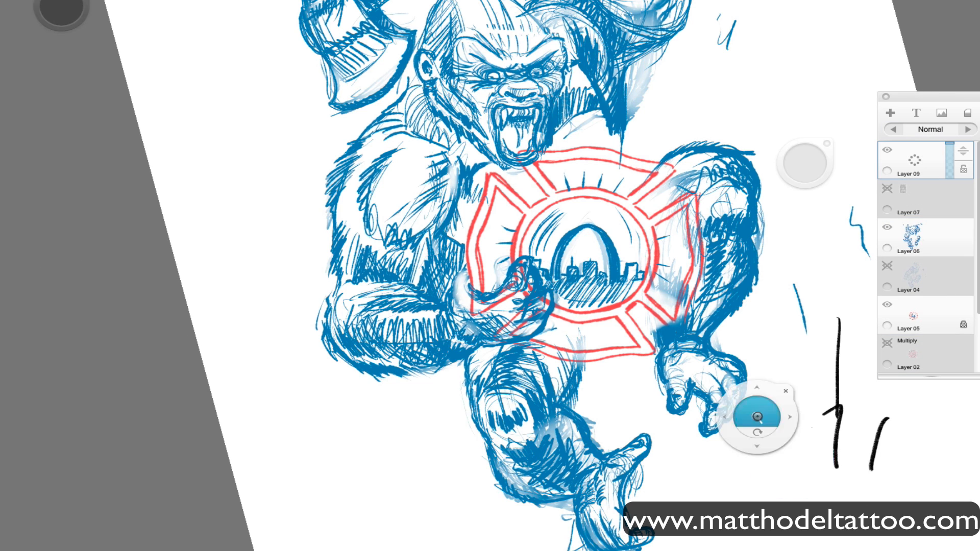
pyautogui.moveTo(756, 417); pyautogui.dragTo(820, 488)
pyautogui.click(930, 237)
pyautogui.moveTo(949, 222); pyautogui.dragTo(948, 234)
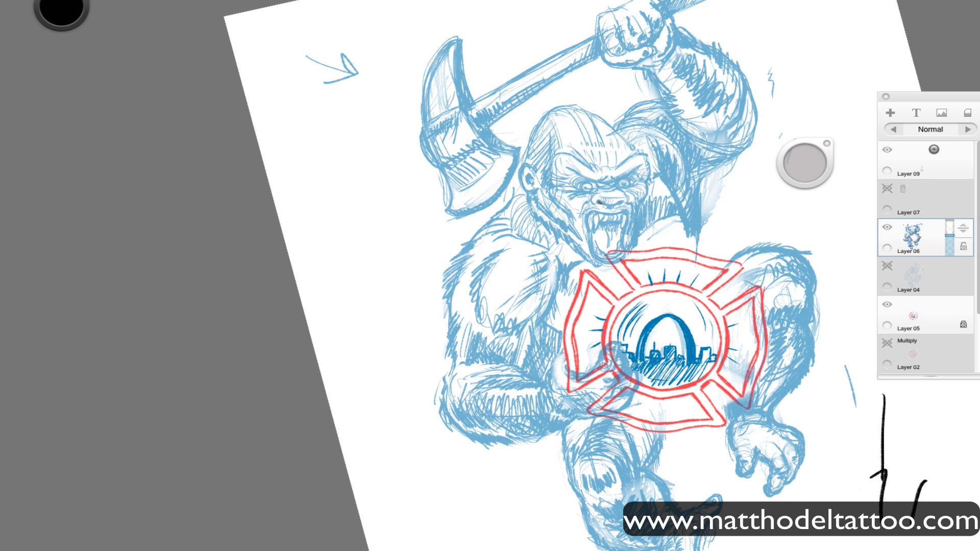
# Clear the test strokes from Layer 09 and ink the nose, fangs and open mouth outline in black.
pyautogui.click(934, 150)
pyautogui.moveTo(916, 160); pyautogui.dragTo(924, 105)
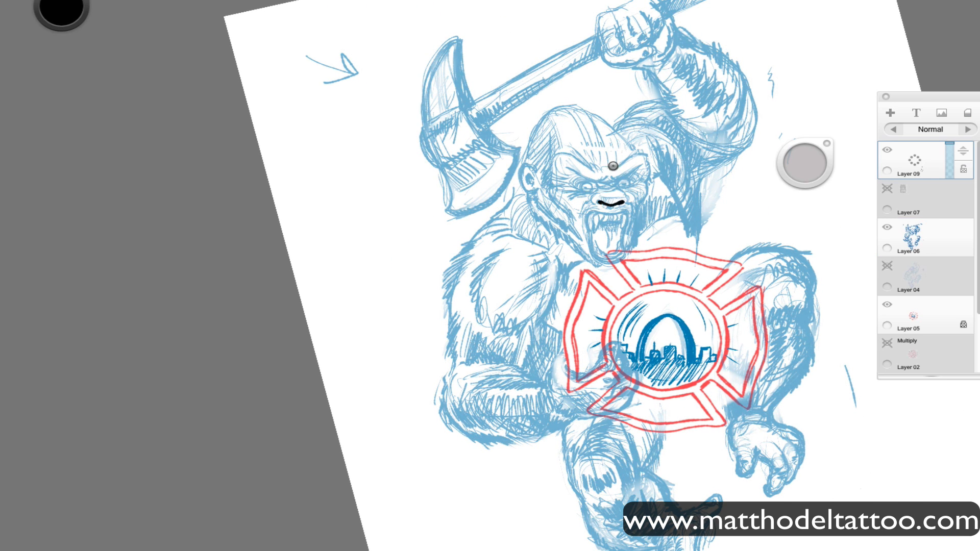
pyautogui.moveTo(587, 222)
pyautogui.mouseDown()
pyautogui.moveTo(590, 211)
pyautogui.moveTo(622, 212)
pyautogui.moveTo(620, 229)
pyautogui.mouseUp()
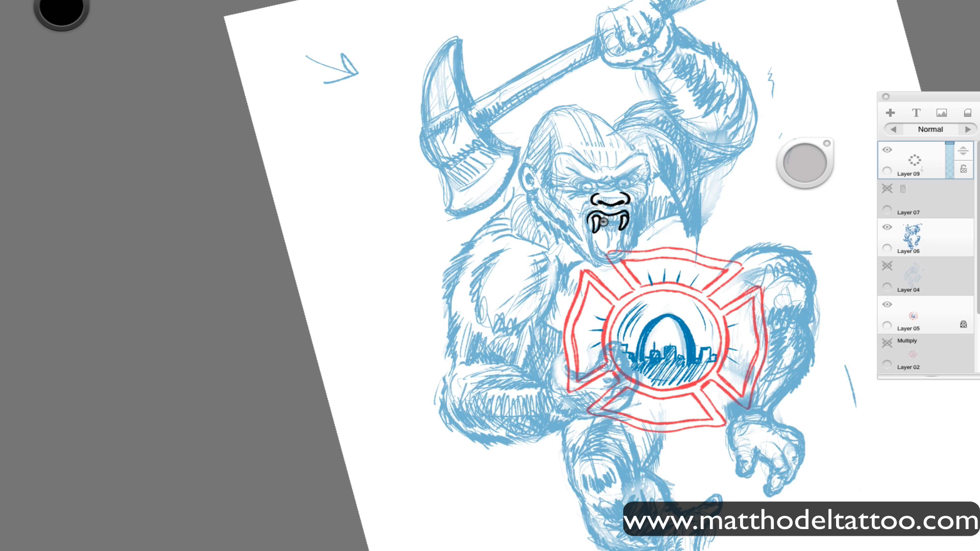
pyautogui.moveTo(589, 242)
pyautogui.mouseDown()
pyautogui.moveTo(623, 245)
pyautogui.moveTo(589, 248)
pyautogui.mouseUp()
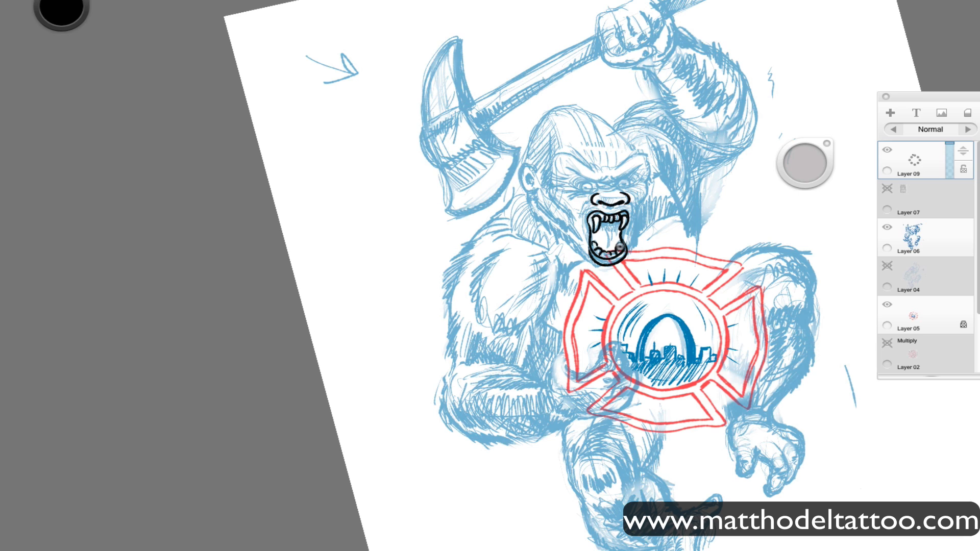
# Ink the tongue, the muzzle and cheek contours and the glaring eyes of the gorilla's face in black on Layer 09.
pyautogui.moveTo(609, 237)
pyautogui.mouseDown()
pyautogui.moveTo(615, 222)
pyautogui.moveTo(596, 234)
pyautogui.mouseUp()
pyautogui.moveTo(592, 200); pyautogui.dragTo(581, 219)
pyautogui.moveTo(630, 200); pyautogui.dragTo(631, 214)
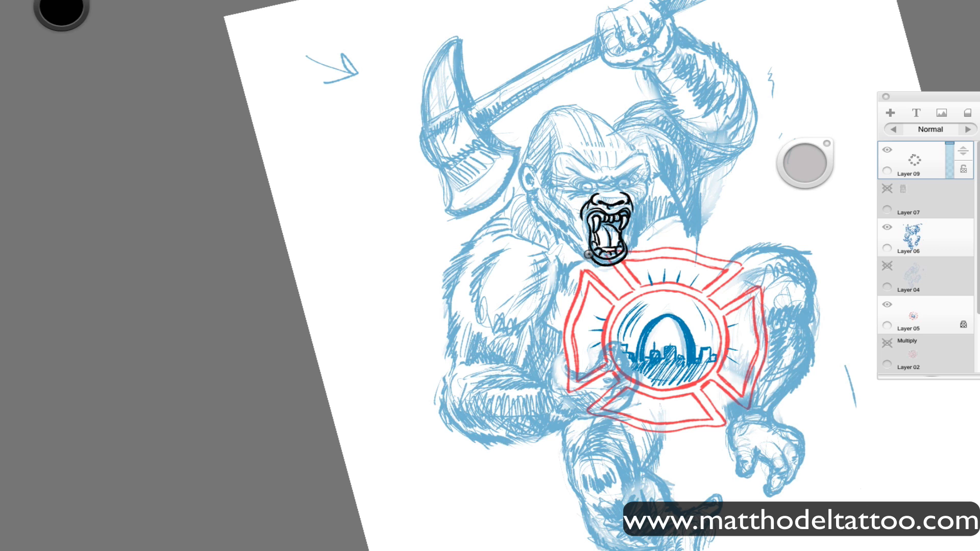
pyautogui.moveTo(642, 186); pyautogui.dragTo(644, 203)
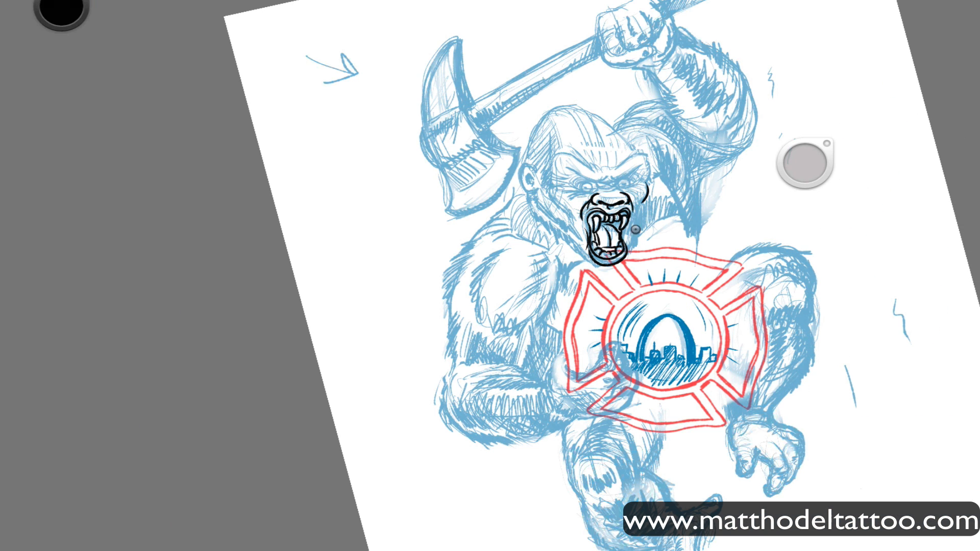
pyautogui.moveTo(645, 202); pyautogui.dragTo(633, 225)
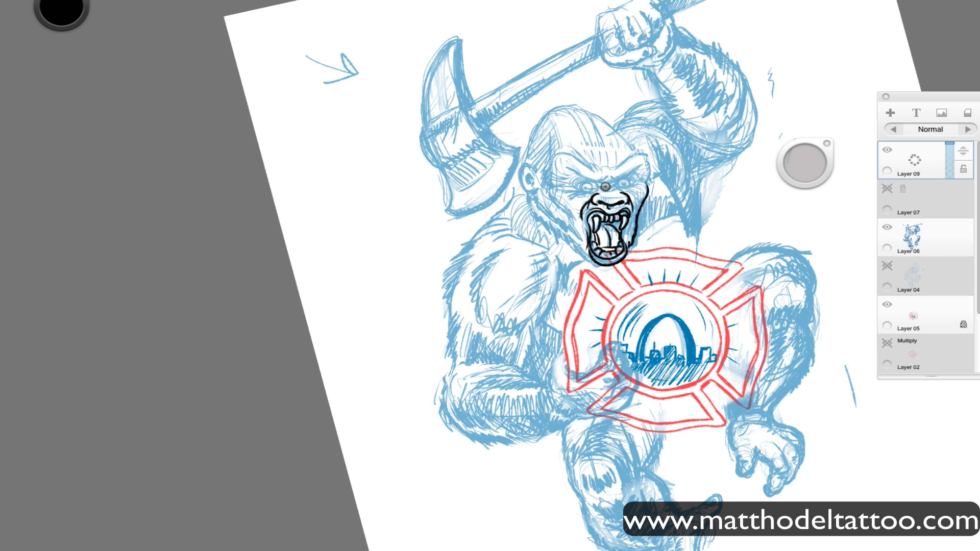
pyautogui.moveTo(619, 179)
pyautogui.mouseDown()
pyautogui.moveTo(642, 166)
pyautogui.moveTo(567, 169)
pyautogui.mouseUp()
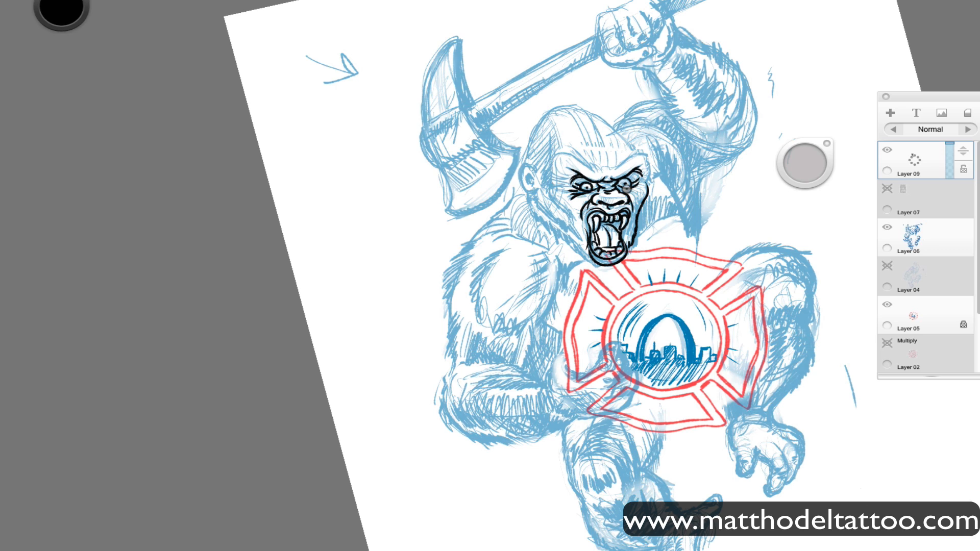
# Ink the heavy brow ridge, the ear and the furry jawline down to the chin in black.
pyautogui.moveTo(644, 148)
pyautogui.mouseDown()
pyautogui.moveTo(613, 168)
pyautogui.moveTo(560, 153)
pyautogui.moveTo(536, 184)
pyautogui.mouseUp()
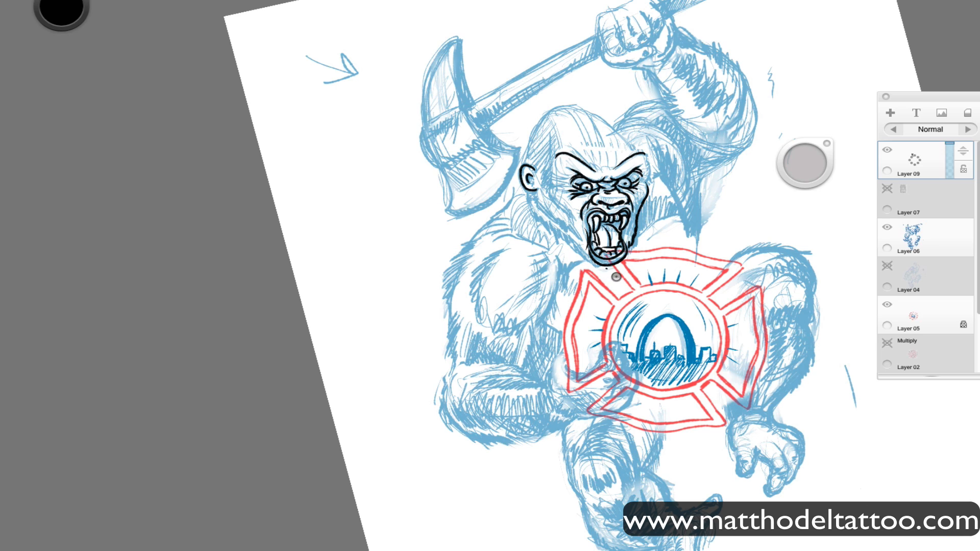
pyautogui.moveTo(583, 221)
pyautogui.mouseDown()
pyautogui.moveTo(587, 258)
pyautogui.moveTo(529, 191)
pyautogui.mouseUp()
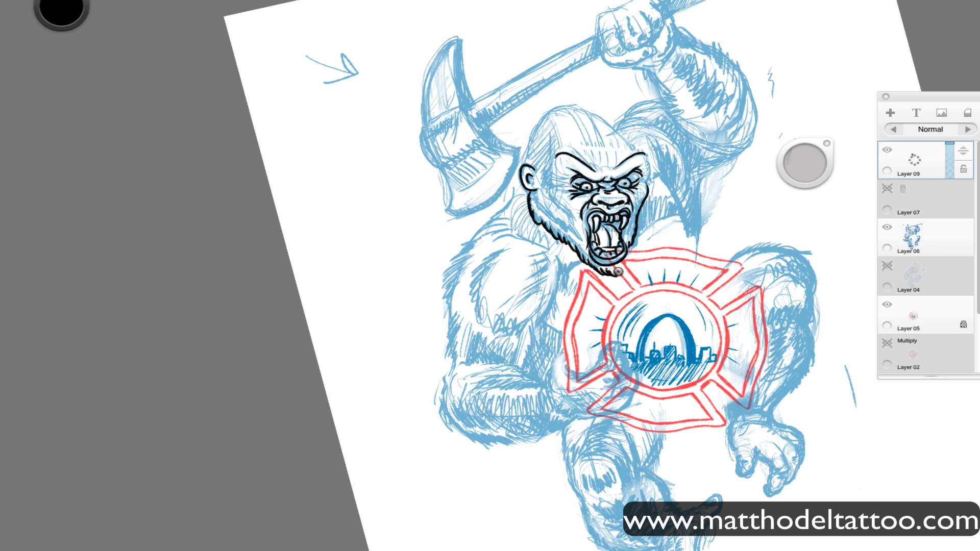
pyautogui.moveTo(616, 278); pyautogui.dragTo(627, 265)
pyautogui.moveTo(551, 125); pyautogui.dragTo(573, 178)
pyautogui.moveTo(649, 164); pyautogui.dragTo(648, 175)
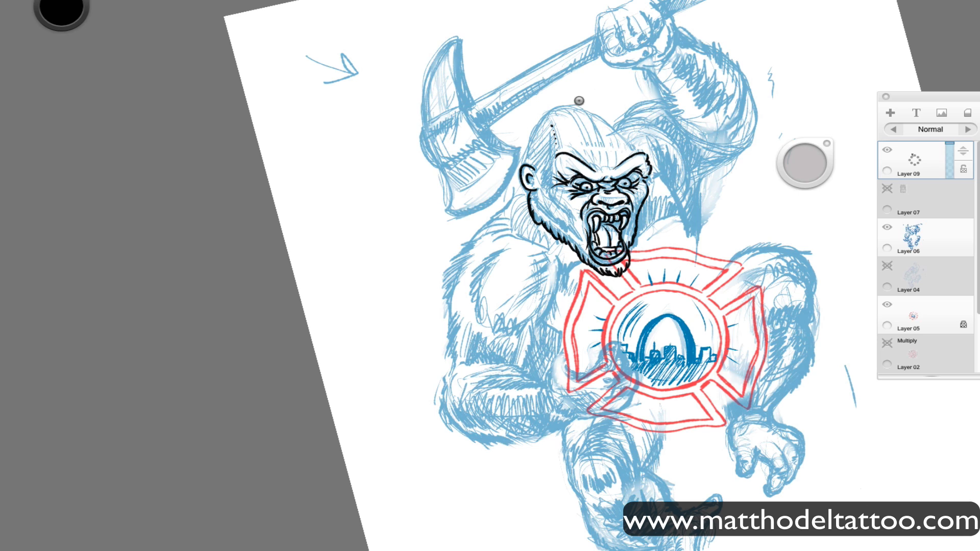
# Ink the forehead wrinkles, the fur along the back of the head and the outline of the crown.
pyautogui.moveTo(587, 155)
pyautogui.mouseDown()
pyautogui.moveTo(575, 147)
pyautogui.moveTo(585, 148)
pyautogui.mouseUp()
pyautogui.moveTo(616, 159)
pyautogui.mouseDown()
pyautogui.moveTo(624, 148)
pyautogui.moveTo(614, 144)
pyautogui.mouseUp()
pyautogui.moveTo(606, 159)
pyautogui.mouseDown()
pyautogui.moveTo(606, 151)
pyautogui.moveTo(597, 157)
pyautogui.mouseUp()
pyautogui.moveTo(563, 106)
pyautogui.mouseDown()
pyautogui.moveTo(546, 111)
pyautogui.moveTo(524, 158)
pyautogui.mouseUp()
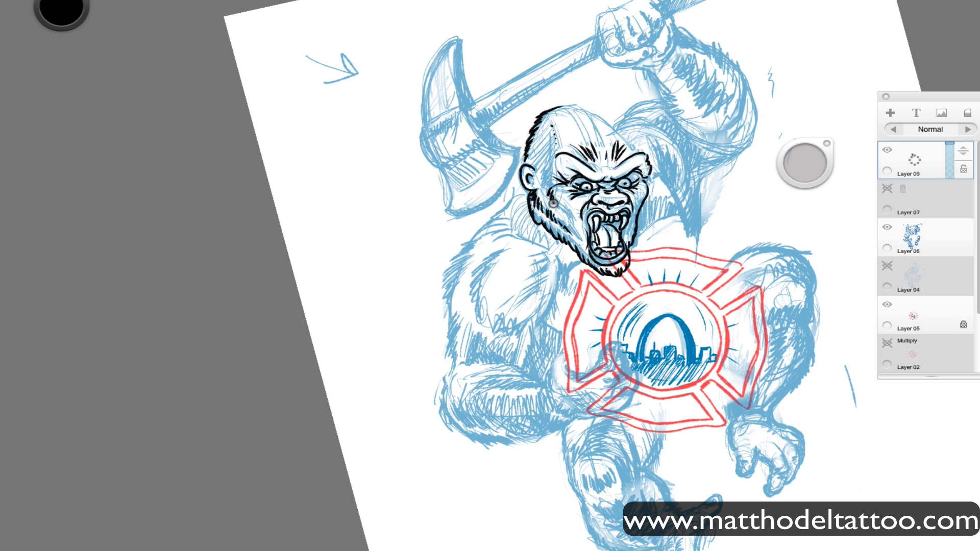
pyautogui.moveTo(551, 177)
pyautogui.mouseDown()
pyautogui.moveTo(551, 148)
pyautogui.moveTo(588, 115)
pyautogui.moveTo(607, 118)
pyautogui.moveTo(637, 152)
pyautogui.mouseUp()
# Ink the chest curve above the badge and the fur along the side and shoulder of the axe-swinging arm.
pyautogui.moveTo(633, 245)
pyautogui.mouseDown()
pyautogui.moveTo(659, 220)
pyautogui.moveTo(650, 226)
pyautogui.mouseUp()
pyautogui.moveTo(698, 250)
pyautogui.mouseDown()
pyautogui.moveTo(689, 210)
pyautogui.moveTo(697, 236)
pyautogui.moveTo(704, 205)
pyautogui.moveTo(687, 176)
pyautogui.mouseUp()
pyautogui.moveTo(686, 218); pyautogui.dragTo(663, 176)
pyautogui.moveTo(686, 181); pyautogui.dragTo(686, 154)
pyautogui.moveTo(688, 163)
pyautogui.mouseDown()
pyautogui.moveTo(645, 120)
pyautogui.moveTo(619, 120)
pyautogui.moveTo(663, 99)
pyautogui.mouseUp()
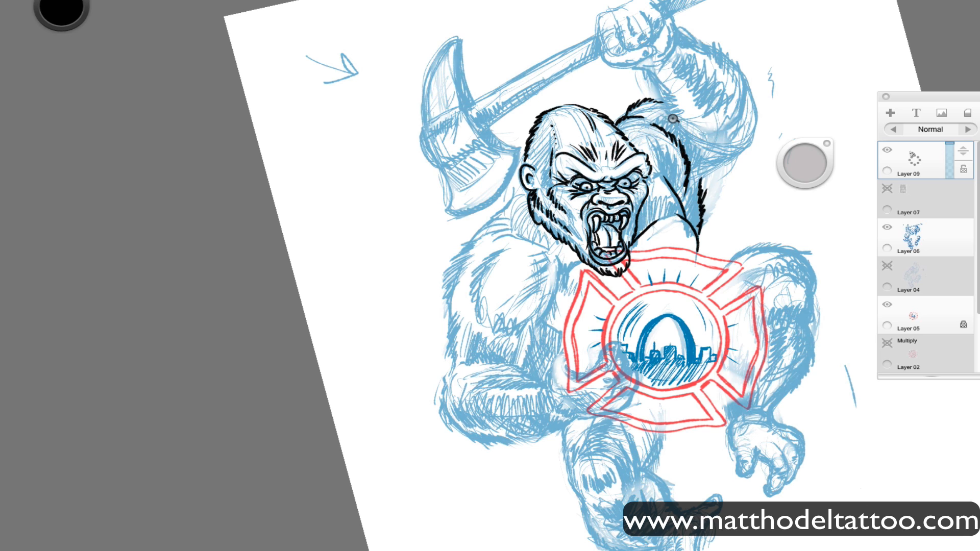
# Ink the raised arm's contour with short fur strokes around the elbow, the armpit and the forearm.
pyautogui.moveTo(685, 133)
pyautogui.mouseDown()
pyautogui.moveTo(734, 149)
pyautogui.moveTo(752, 141)
pyautogui.mouseUp()
pyautogui.press('Tab')
pyautogui.press('Tab')
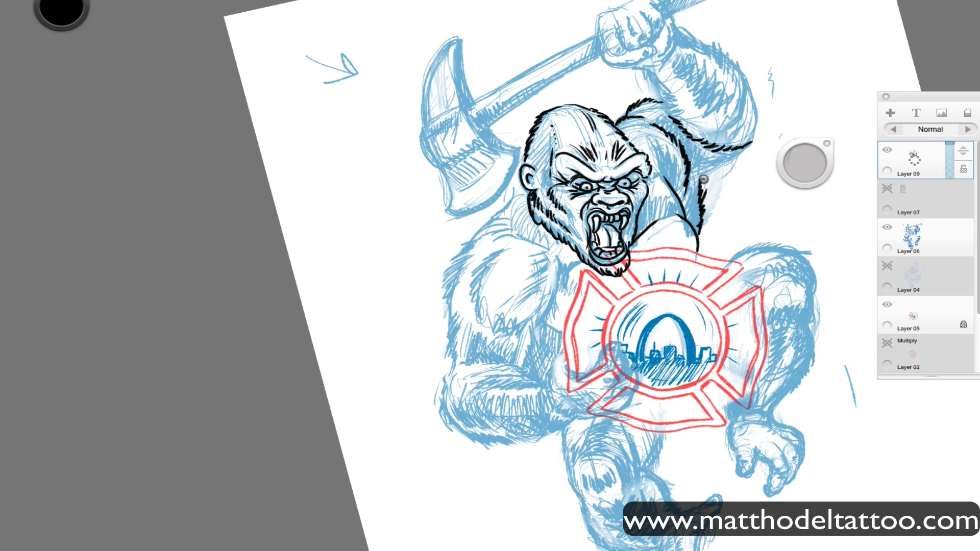
pyautogui.moveTo(693, 175); pyautogui.dragTo(738, 156)
pyautogui.moveTo(679, 29)
pyautogui.mouseDown()
pyautogui.moveTo(697, 45)
pyautogui.moveTo(711, 35)
pyautogui.moveTo(754, 89)
pyautogui.moveTo(756, 110)
pyautogui.moveTo(694, 123)
pyautogui.mouseUp()
pyautogui.moveTo(697, 113); pyautogui.dragTo(683, 107)
pyautogui.moveTo(725, 100)
pyautogui.mouseDown()
pyautogui.moveTo(728, 76)
pyautogui.moveTo(740, 108)
pyautogui.mouseUp()
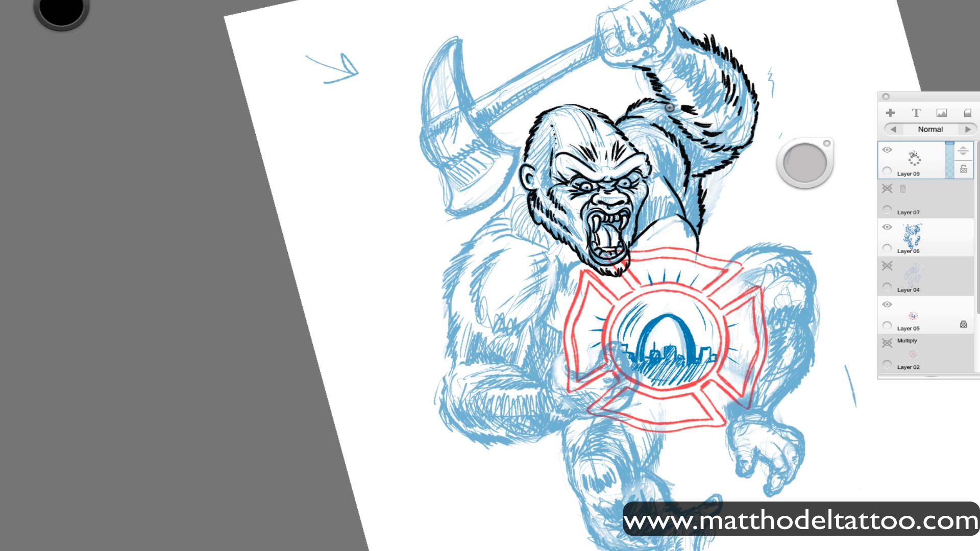
# Ink the axe's handle, its curved pick and blade, and the dividing lines across the axe head.
pyautogui.moveTo(486, 128); pyautogui.dragTo(606, 51)
pyautogui.moveTo(465, 106)
pyautogui.mouseDown()
pyautogui.moveTo(593, 36)
pyautogui.moveTo(469, 131)
pyautogui.moveTo(485, 145)
pyautogui.moveTo(456, 54)
pyautogui.moveTo(479, 131)
pyautogui.moveTo(515, 147)
pyautogui.moveTo(497, 149)
pyautogui.moveTo(519, 149)
pyautogui.mouseUp()
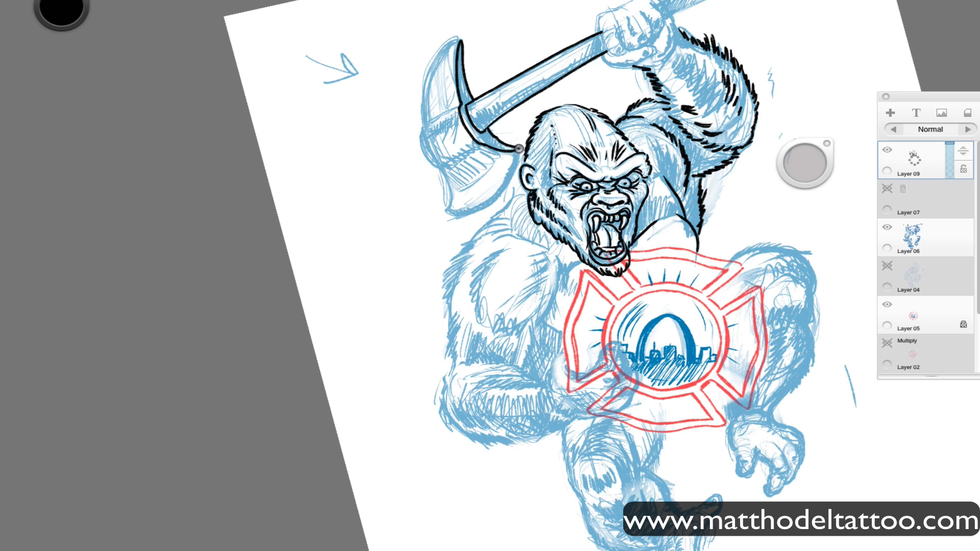
pyautogui.moveTo(447, 211)
pyautogui.mouseDown()
pyautogui.moveTo(511, 190)
pyautogui.moveTo(519, 149)
pyautogui.moveTo(442, 167)
pyautogui.moveTo(420, 97)
pyautogui.moveTo(430, 67)
pyautogui.moveTo(462, 40)
pyautogui.mouseUp()
pyautogui.moveTo(427, 122); pyautogui.dragTo(456, 106)
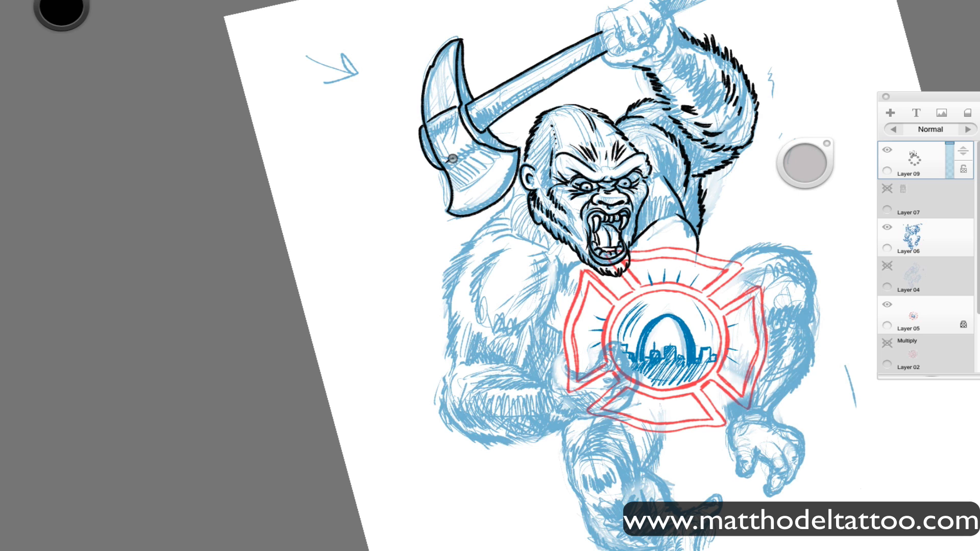
pyautogui.moveTo(446, 163); pyautogui.dragTo(470, 148)
pyautogui.moveTo(447, 168); pyautogui.dragTo(478, 148)
# Ink the shoulder and upper arm beside the axe with a furry outline and inner fur strokes around the muscle.
pyautogui.moveTo(453, 210)
pyautogui.mouseDown()
pyautogui.moveTo(509, 172)
pyautogui.moveTo(512, 131)
pyautogui.moveTo(505, 180)
pyautogui.moveTo(519, 183)
pyautogui.moveTo(513, 174)
pyautogui.moveTo(513, 199)
pyautogui.moveTo(479, 229)
pyautogui.moveTo(484, 218)
pyautogui.moveTo(511, 215)
pyautogui.moveTo(489, 239)
pyautogui.moveTo(453, 254)
pyautogui.moveTo(469, 253)
pyautogui.moveTo(447, 266)
pyautogui.moveTo(441, 290)
pyautogui.moveTo(450, 285)
pyautogui.moveTo(449, 299)
pyautogui.moveTo(470, 281)
pyautogui.moveTo(450, 318)
pyautogui.moveTo(478, 350)
pyautogui.moveTo(470, 329)
pyautogui.moveTo(454, 328)
pyautogui.moveTo(453, 385)
pyautogui.mouseUp()
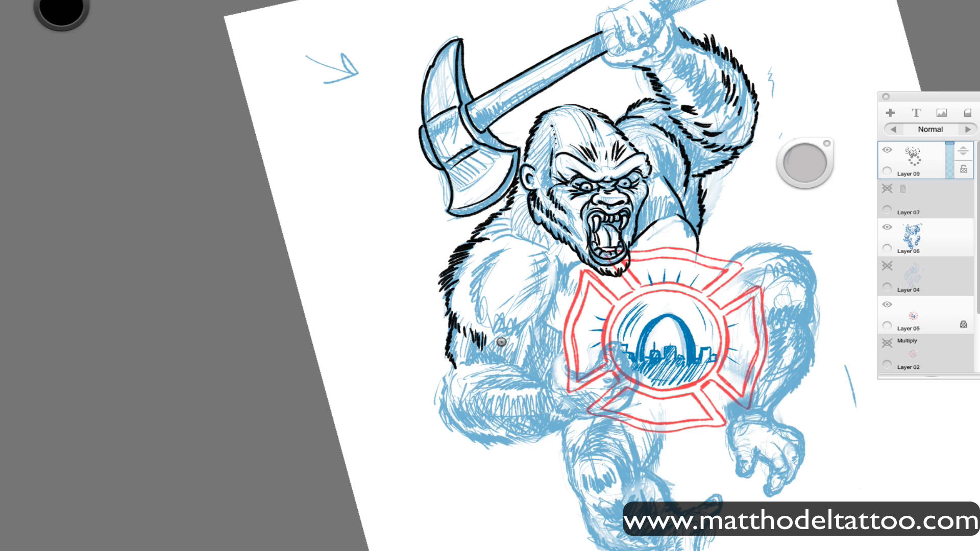
pyautogui.moveTo(502, 342)
pyautogui.mouseDown()
pyautogui.moveTo(539, 323)
pyautogui.moveTo(560, 275)
pyautogui.moveTo(527, 261)
pyautogui.moveTo(497, 272)
pyautogui.mouseUp()
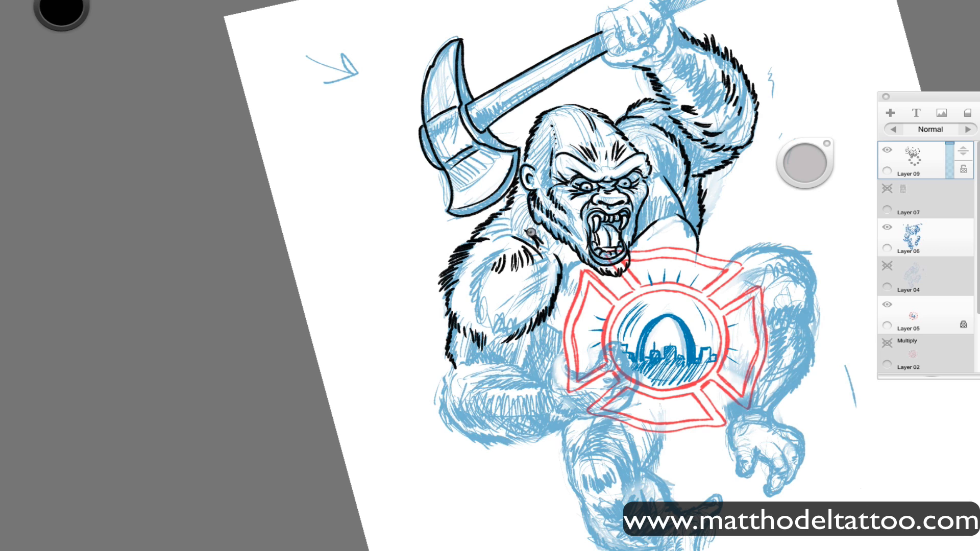
pyautogui.moveTo(503, 218); pyautogui.dragTo(511, 232)
pyautogui.moveTo(472, 277); pyautogui.dragTo(469, 293)
pyautogui.moveTo(470, 288); pyautogui.dragTo(476, 316)
pyautogui.moveTo(476, 305); pyautogui.dragTo(486, 327)
pyautogui.moveTo(491, 309); pyautogui.dragTo(495, 327)
pyautogui.moveTo(507, 307); pyautogui.dragTo(500, 327)
pyautogui.moveTo(515, 303)
pyautogui.mouseDown()
pyautogui.moveTo(505, 326)
pyautogui.moveTo(513, 323)
pyautogui.mouseUp()
pyautogui.moveTo(535, 294); pyautogui.dragTo(526, 311)
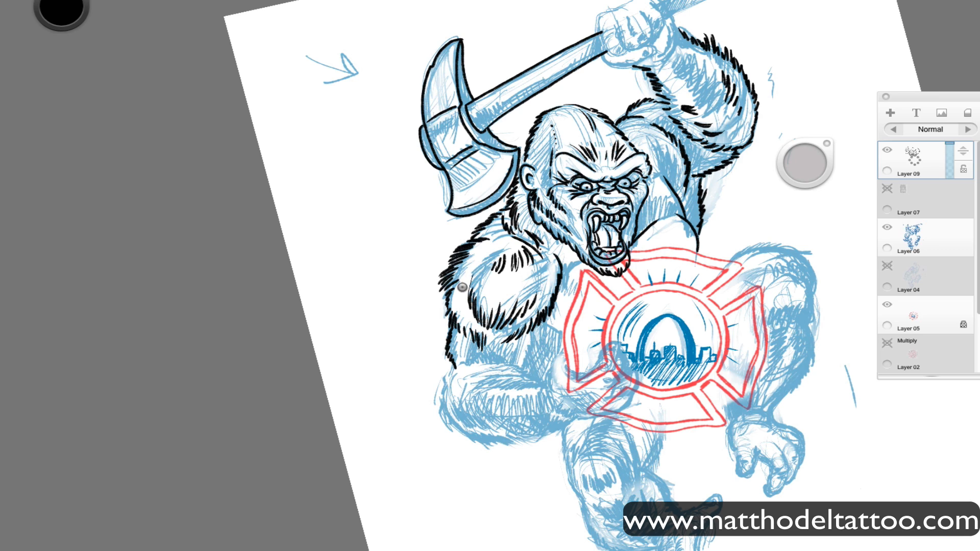
pyautogui.moveTo(461, 280); pyautogui.dragTo(467, 297)
pyautogui.moveTo(463, 270); pyautogui.dragTo(466, 287)
pyautogui.moveTo(471, 263); pyautogui.dragTo(464, 277)
# Ink the inner elbow, the base of the gripping thumb and the fur outlining the badge arm's forearm.
pyautogui.moveTo(523, 372); pyautogui.dragTo(530, 327)
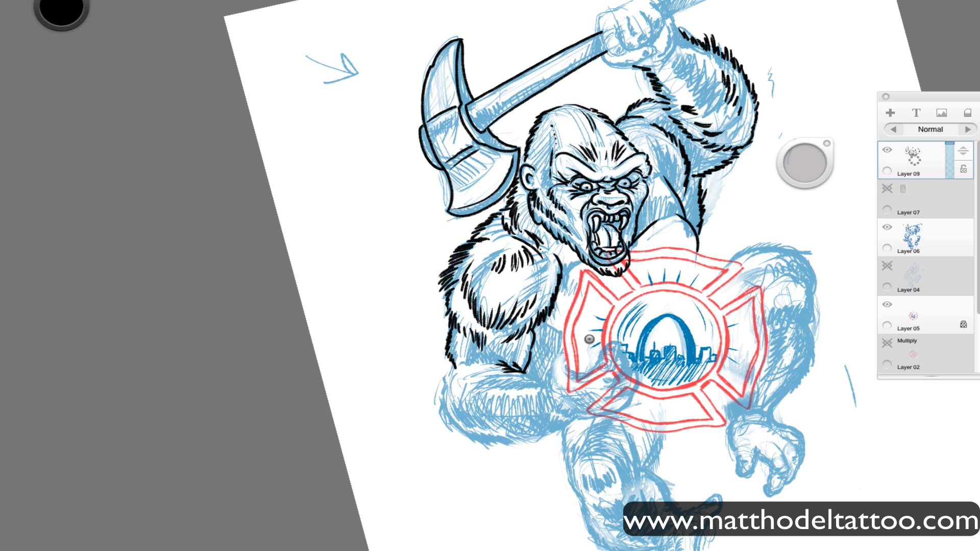
pyautogui.moveTo(558, 354)
pyautogui.mouseDown()
pyautogui.moveTo(554, 376)
pyautogui.moveTo(584, 377)
pyautogui.mouseUp()
pyautogui.moveTo(546, 387); pyautogui.dragTo(528, 379)
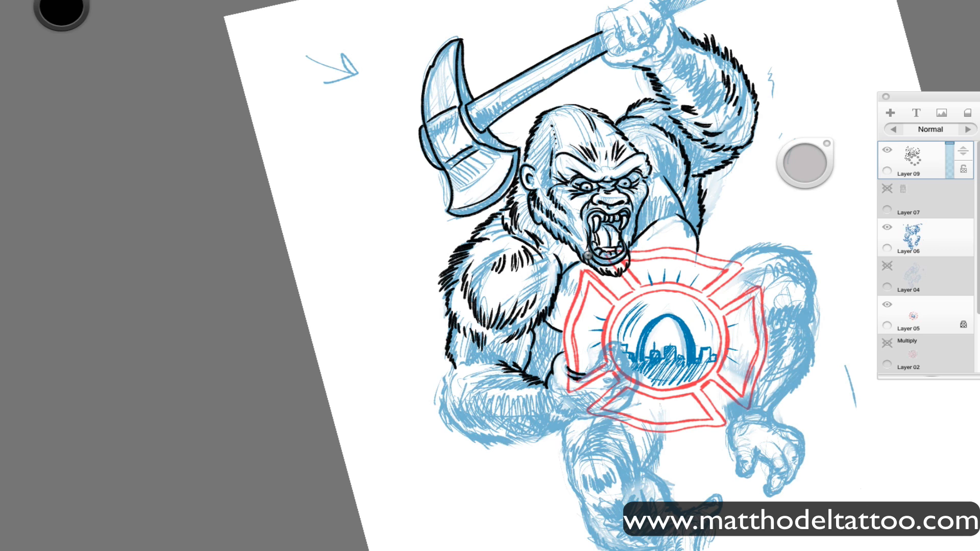
pyautogui.moveTo(452, 426); pyautogui.dragTo(522, 441)
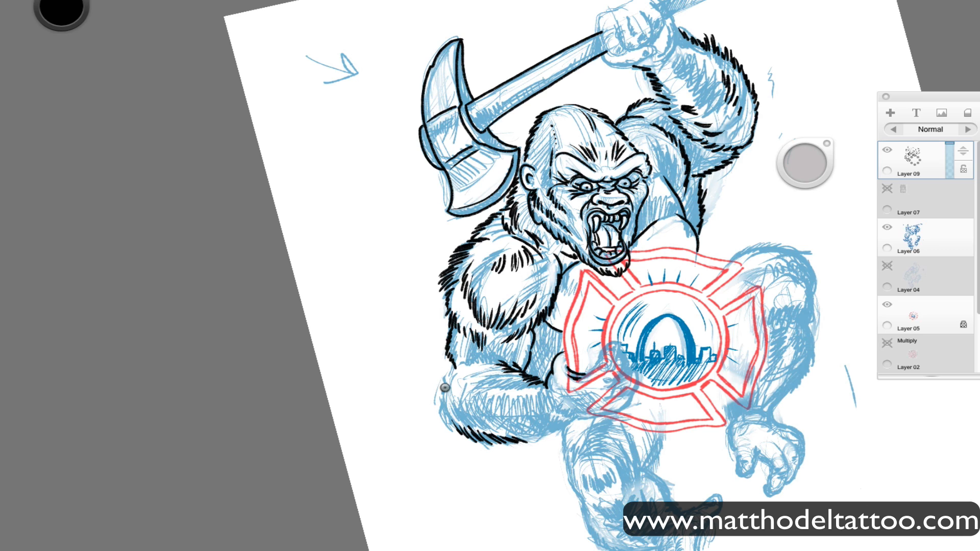
pyautogui.moveTo(445, 388); pyautogui.dragTo(449, 422)
pyautogui.moveTo(455, 367); pyautogui.dragTo(471, 362)
pyautogui.moveTo(454, 408); pyautogui.dragTo(509, 428)
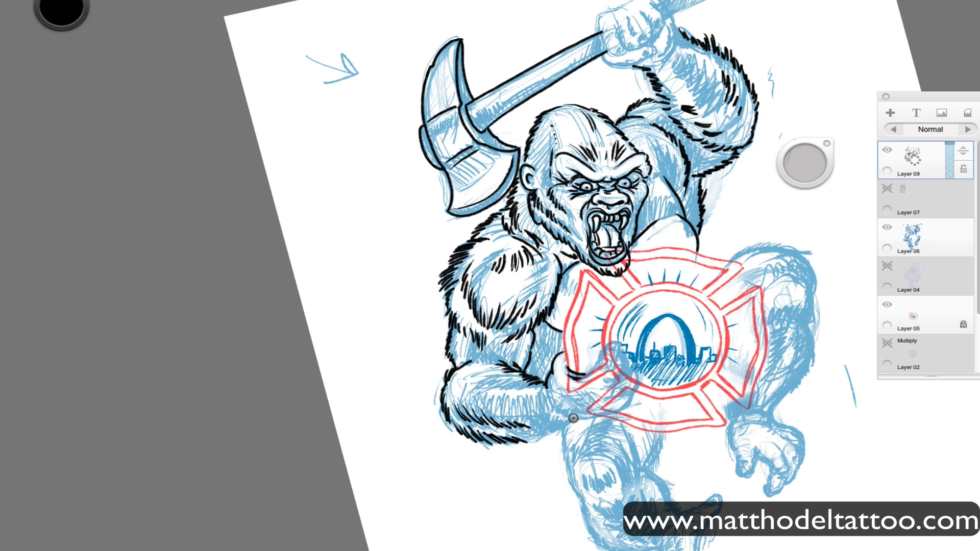
# Add black fur strokes to the badge arm's forearm and ink the wrist and lower edge of the hand.
pyautogui.moveTo(577, 418); pyautogui.dragTo(556, 435)
pyautogui.moveTo(561, 432); pyautogui.dragTo(528, 442)
pyautogui.moveTo(537, 416); pyautogui.dragTo(552, 423)
pyautogui.moveTo(534, 411); pyautogui.dragTo(549, 421)
pyautogui.moveTo(477, 386); pyautogui.dragTo(489, 383)
pyautogui.moveTo(483, 385); pyautogui.dragTo(510, 390)
pyautogui.moveTo(500, 387); pyautogui.dragTo(596, 413)
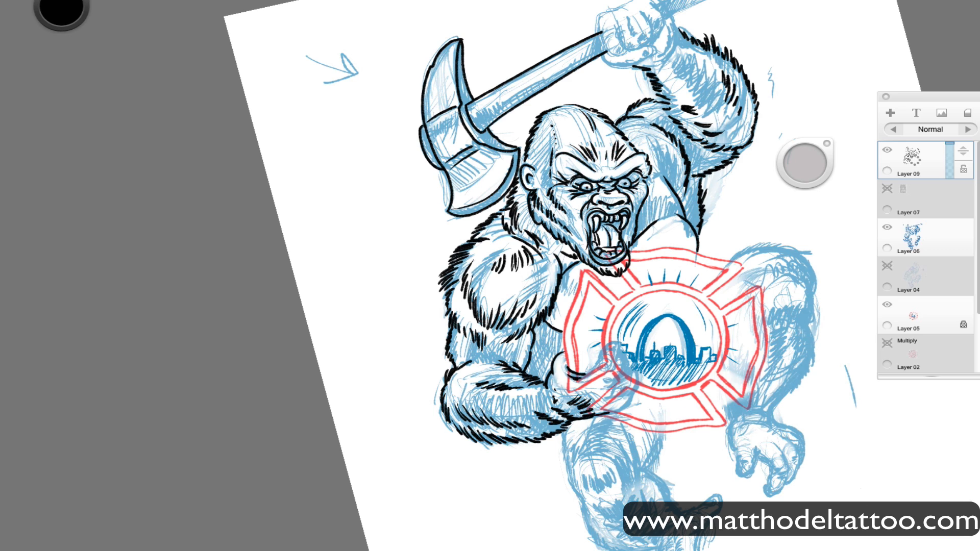
# Hide the badge on Layer 05 and ink the thumb and fingers of the gripping hand.
pyautogui.scroll(-2, 923, 256)
pyautogui.click(887, 233)
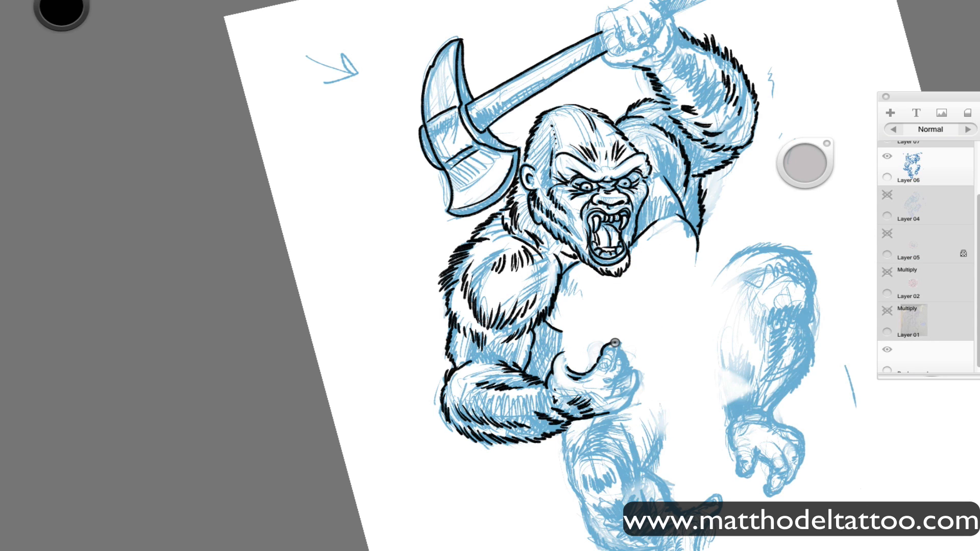
pyautogui.moveTo(618, 353)
pyautogui.mouseDown()
pyautogui.moveTo(611, 374)
pyautogui.moveTo(616, 356)
pyautogui.moveTo(639, 391)
pyautogui.moveTo(612, 399)
pyautogui.mouseUp()
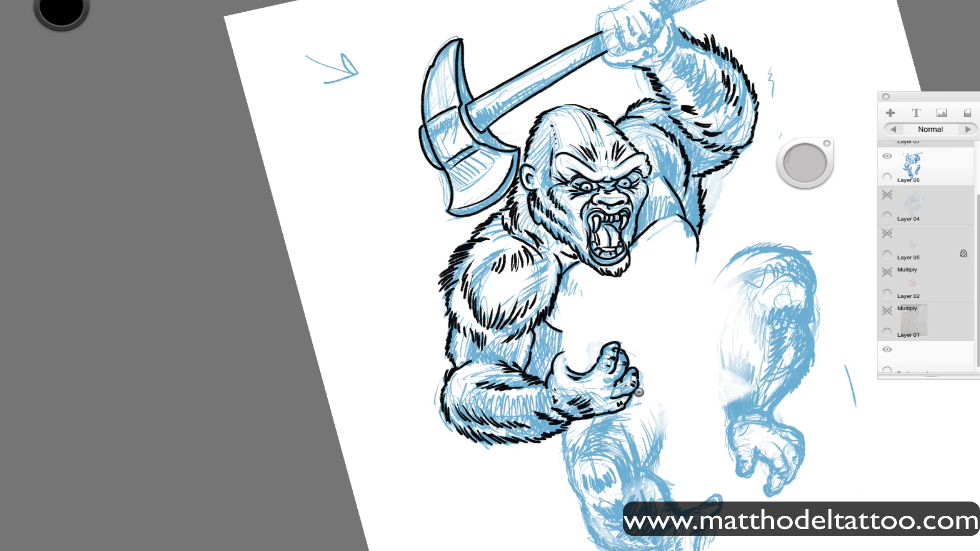
pyautogui.moveTo(620, 386); pyautogui.dragTo(623, 379)
# Make the badge on Layer 05 visible again beneath the inked gorilla.
pyautogui.click(887, 156)
pyautogui.click(887, 156)
pyautogui.moveTo(977, 240)
pyautogui.mouseDown()
pyautogui.moveTo(975, 188)
pyautogui.moveTo(977, 263)
pyautogui.mouseUp()
pyautogui.click(887, 149)
pyautogui.click(887, 149)
pyautogui.click(887, 265)
pyautogui.click(887, 265)
pyautogui.click(887, 227)
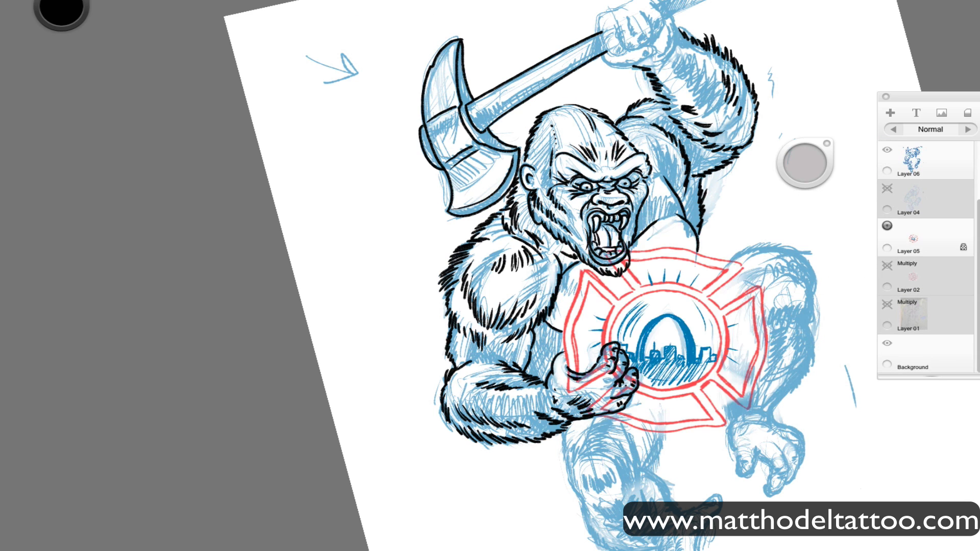
pyautogui.moveTo(977, 202); pyautogui.dragTo(970, 134)
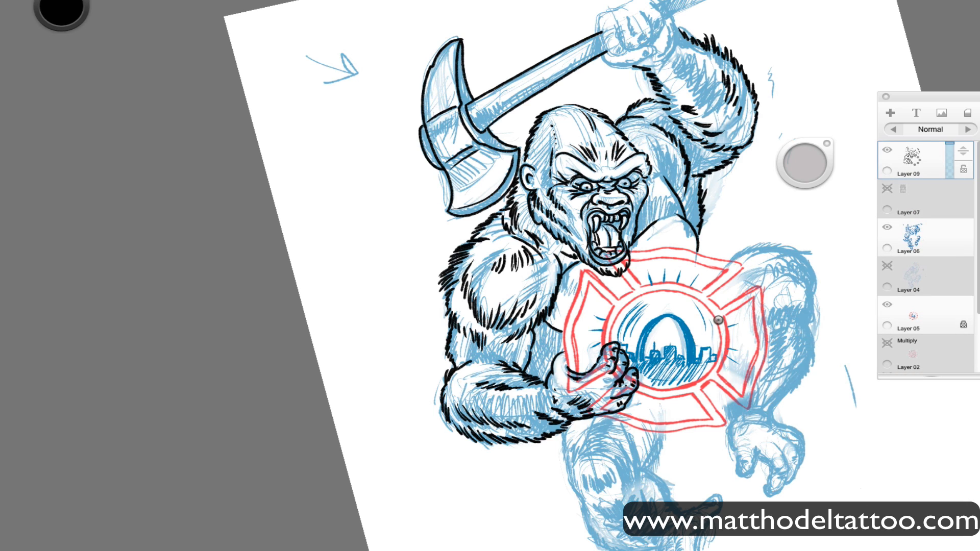
# Ink the firefighter badge's outer sections and the rim around its centre, stopping the lines at the gripping hand.
pyautogui.moveTo(580, 280)
pyautogui.mouseDown()
pyautogui.moveTo(562, 367)
pyautogui.moveTo(603, 286)
pyautogui.moveTo(631, 290)
pyautogui.moveTo(638, 250)
pyautogui.moveTo(691, 250)
pyautogui.moveTo(732, 275)
pyautogui.moveTo(719, 306)
pyautogui.moveTo(761, 289)
pyautogui.moveTo(765, 360)
pyautogui.moveTo(746, 409)
pyautogui.moveTo(710, 381)
pyautogui.moveTo(721, 411)
pyautogui.moveTo(691, 428)
pyautogui.moveTo(632, 431)
pyautogui.moveTo(601, 415)
pyautogui.mouseUp()
pyautogui.moveTo(607, 351)
pyautogui.mouseDown()
pyautogui.moveTo(610, 309)
pyautogui.moveTo(587, 276)
pyautogui.moveTo(573, 376)
pyautogui.mouseUp()
pyautogui.moveTo(632, 282)
pyautogui.mouseDown()
pyautogui.moveTo(707, 294)
pyautogui.moveTo(687, 260)
pyautogui.moveTo(666, 251)
pyautogui.mouseUp()
pyautogui.moveTo(726, 312); pyautogui.dragTo(723, 372)
pyautogui.moveTo(725, 311)
pyautogui.mouseDown()
pyautogui.moveTo(760, 326)
pyautogui.moveTo(743, 390)
pyautogui.moveTo(720, 376)
pyautogui.mouseUp()
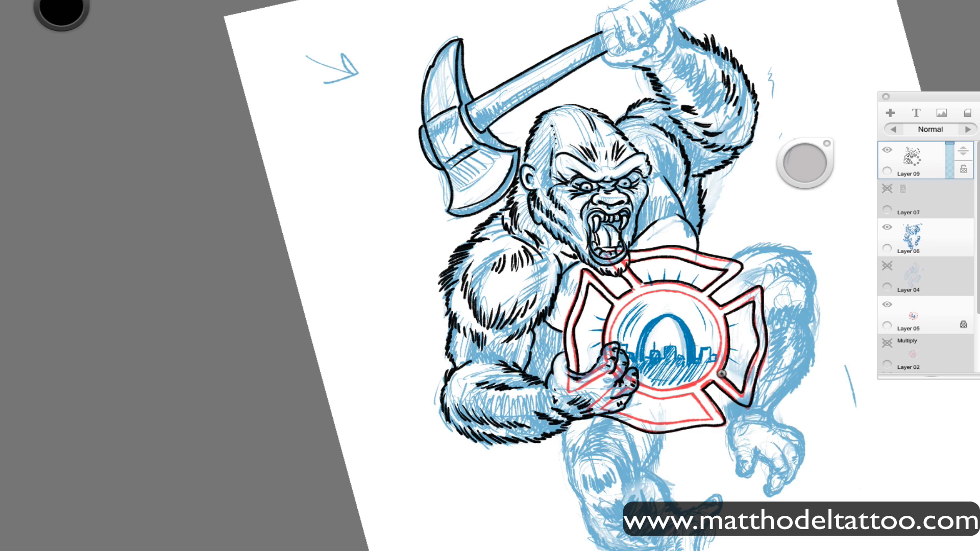
pyautogui.moveTo(638, 392); pyautogui.dragTo(709, 417)
pyautogui.moveTo(621, 413)
pyautogui.mouseDown()
pyautogui.moveTo(695, 424)
pyautogui.moveTo(709, 408)
pyautogui.mouseUp()
pyautogui.press('e')
# Ink the badge's inner circle, the arch and the skyline inside it.
pyautogui.press('e')
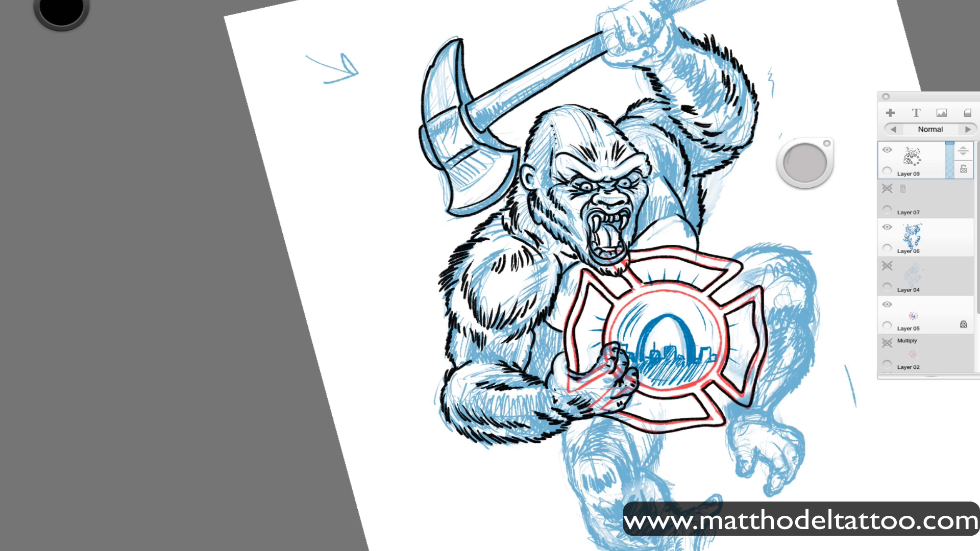
pyautogui.press('e')
pyautogui.moveTo(490, 282); pyautogui.dragTo(665, 341)
pyautogui.moveTo(577, 341); pyautogui.dragTo(589, 343)
pyautogui.moveTo(665, 340)
pyautogui.mouseDown()
pyautogui.moveTo(706, 326)
pyautogui.moveTo(647, 375)
pyautogui.moveTo(644, 328)
pyautogui.moveTo(689, 326)
pyautogui.moveTo(697, 361)
pyautogui.mouseUp()
pyautogui.moveTo(668, 316)
pyautogui.mouseDown()
pyautogui.moveTo(636, 357)
pyautogui.moveTo(670, 315)
pyautogui.moveTo(689, 363)
pyautogui.moveTo(711, 357)
pyautogui.mouseUp()
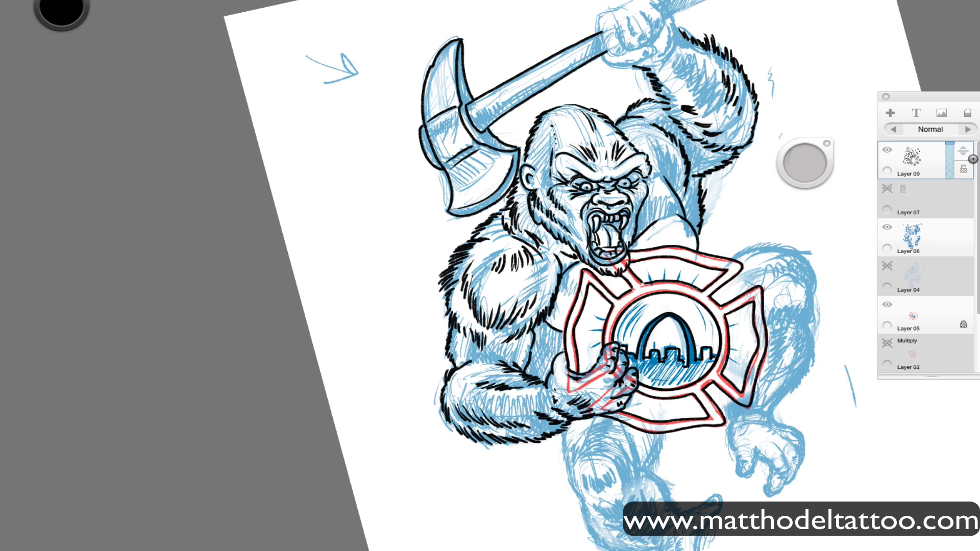
# Hide the badge sketch on Layer 05 and ink the fur on top of the raised knee and around the lower leg.
pyautogui.click(887, 305)
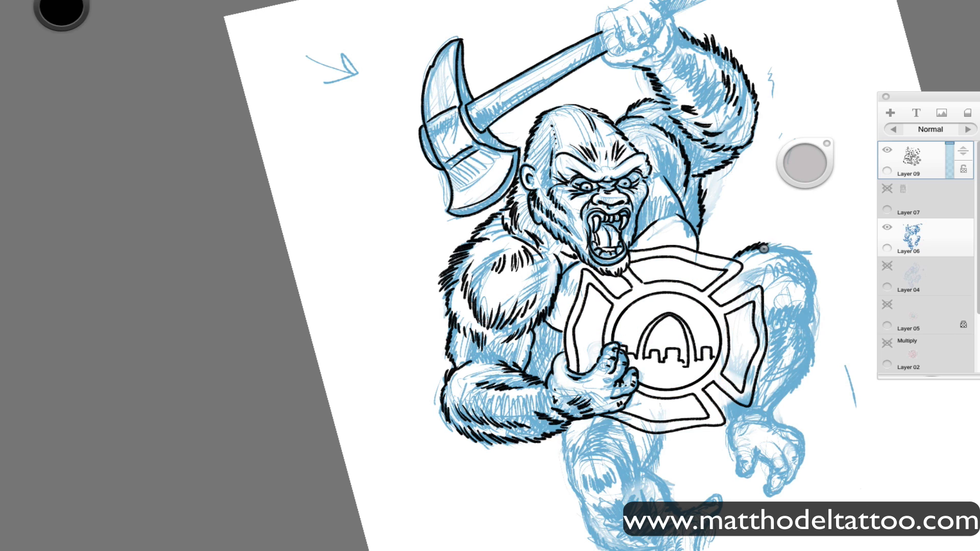
pyautogui.moveTo(764, 248); pyautogui.dragTo(807, 260)
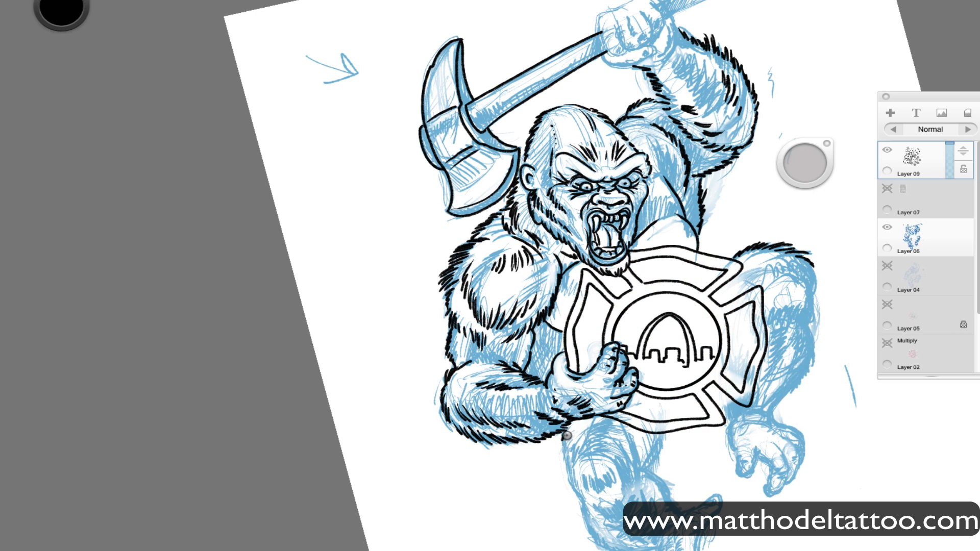
pyautogui.moveTo(571, 449)
pyautogui.mouseDown()
pyautogui.moveTo(568, 482)
pyautogui.moveTo(610, 442)
pyautogui.moveTo(597, 434)
pyautogui.moveTo(612, 424)
pyautogui.moveTo(618, 467)
pyautogui.moveTo(580, 472)
pyautogui.moveTo(594, 489)
pyautogui.moveTo(634, 488)
pyautogui.moveTo(636, 501)
pyautogui.mouseUp()
pyautogui.moveTo(699, 435); pyautogui.dragTo(661, 327)
pyautogui.moveTo(608, 361)
pyautogui.mouseDown()
pyautogui.moveTo(609, 341)
pyautogui.moveTo(615, 365)
pyautogui.mouseUp()
pyautogui.moveTo(550, 388)
pyautogui.mouseDown()
pyautogui.moveTo(546, 416)
pyautogui.moveTo(557, 432)
pyautogui.moveTo(620, 443)
pyautogui.mouseUp()
pyautogui.moveTo(615, 363); pyautogui.dragTo(653, 405)
pyautogui.moveTo(555, 397)
pyautogui.mouseDown()
pyautogui.moveTo(572, 412)
pyautogui.moveTo(588, 407)
pyautogui.moveTo(639, 445)
pyautogui.moveTo(621, 453)
pyautogui.mouseUp()
# Ink the lower foot with its outstretched big toe, its sole and the remaining toes.
pyautogui.moveTo(654, 424); pyautogui.dragTo(670, 411)
pyautogui.moveTo(650, 402); pyautogui.dragTo(671, 408)
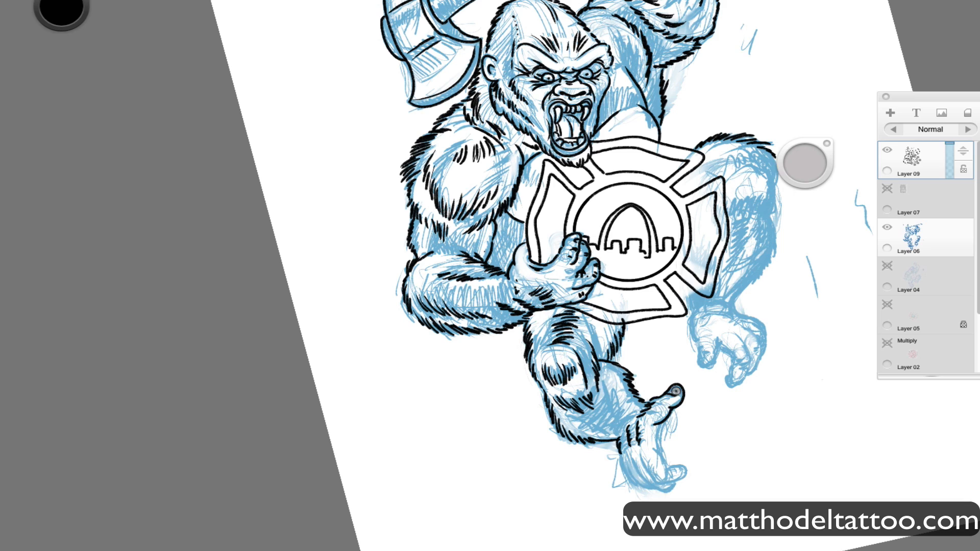
pyautogui.moveTo(647, 461)
pyautogui.mouseDown()
pyautogui.moveTo(656, 482)
pyautogui.moveTo(682, 475)
pyautogui.moveTo(673, 464)
pyautogui.mouseUp()
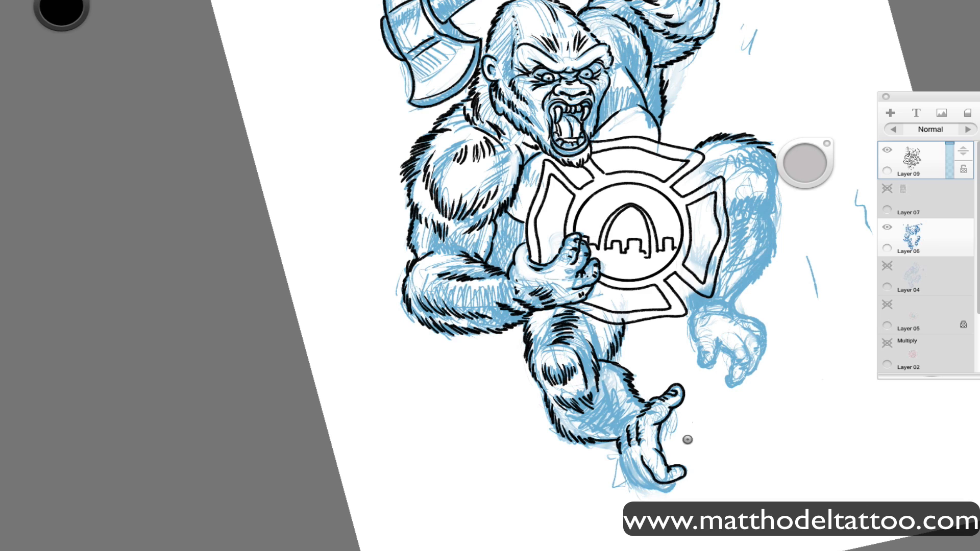
pyautogui.moveTo(632, 461); pyautogui.dragTo(674, 485)
pyautogui.moveTo(630, 468); pyautogui.dragTo(657, 490)
pyautogui.moveTo(620, 456); pyautogui.dragTo(639, 491)
# Ink the foot of the raised leg and add fur strokes along that leg and the lower leg's calf.
pyautogui.moveTo(701, 309)
pyautogui.mouseDown()
pyautogui.moveTo(700, 365)
pyautogui.moveTo(719, 341)
pyautogui.moveTo(759, 364)
pyautogui.moveTo(745, 326)
pyautogui.moveTo(759, 325)
pyautogui.mouseUp()
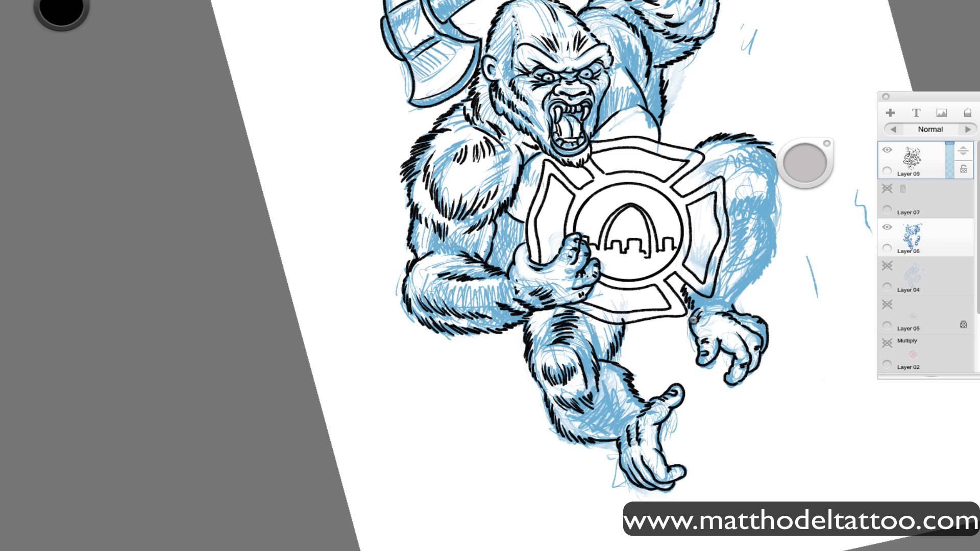
pyautogui.moveTo(730, 200); pyautogui.dragTo(740, 221)
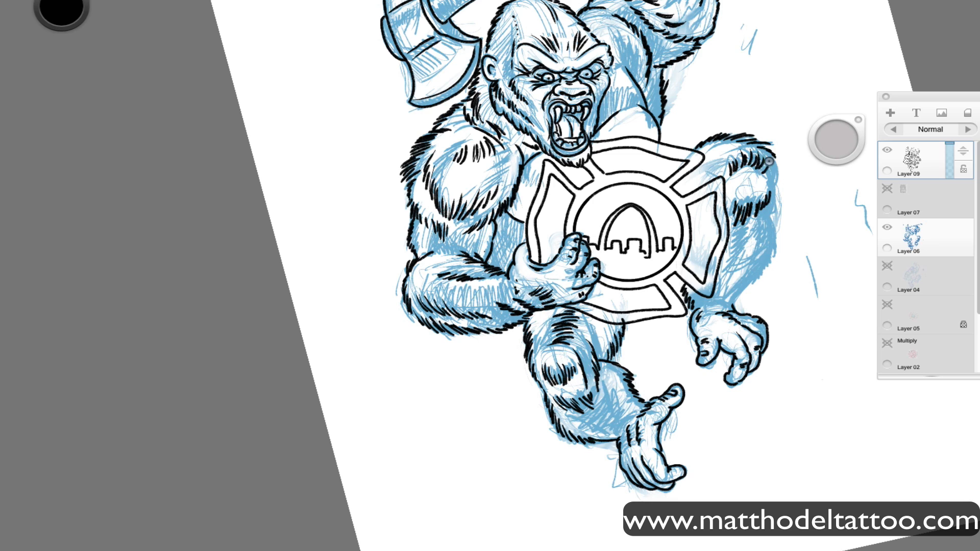
pyautogui.moveTo(769, 162); pyautogui.dragTo(773, 220)
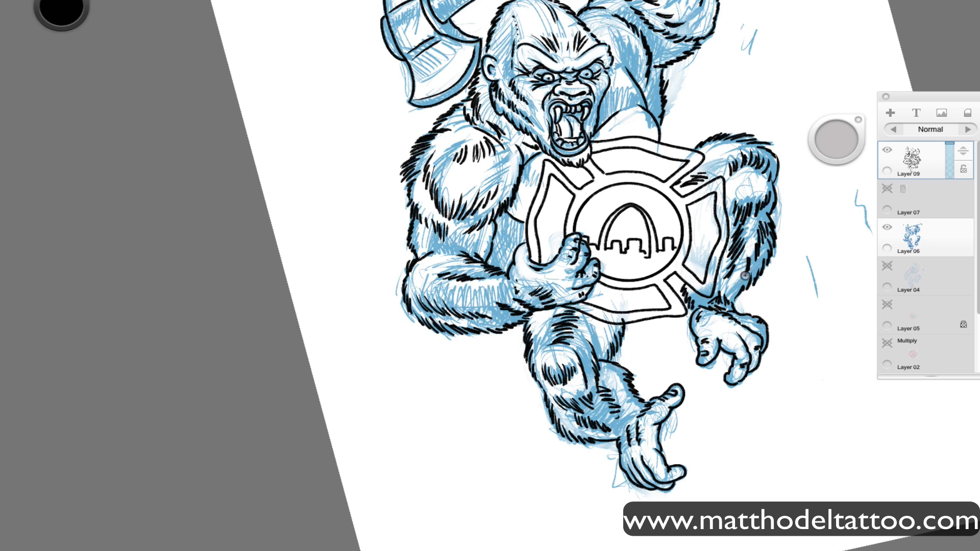
# Ink the fingers of the raised fist gripping the axe and add fur strokes along the raised forearm.
pyautogui.press('super+0')
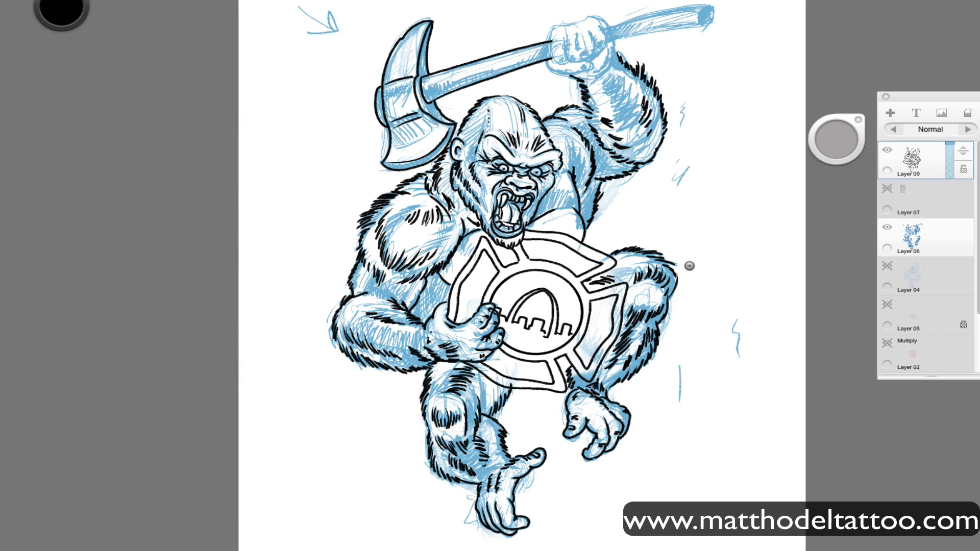
pyautogui.moveTo(689, 267); pyautogui.dragTo(647, 303)
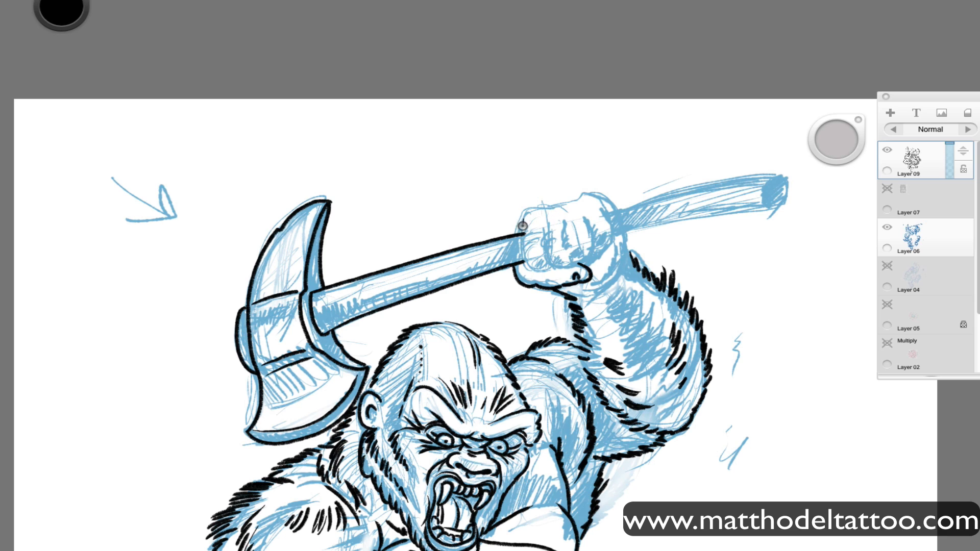
pyautogui.moveTo(523, 226)
pyautogui.mouseDown()
pyautogui.moveTo(548, 268)
pyautogui.moveTo(549, 236)
pyautogui.moveTo(564, 267)
pyautogui.moveTo(579, 263)
pyautogui.moveTo(586, 219)
pyautogui.moveTo(565, 245)
pyautogui.moveTo(613, 231)
pyautogui.moveTo(539, 206)
pyautogui.moveTo(580, 195)
pyautogui.moveTo(613, 204)
pyautogui.mouseUp()
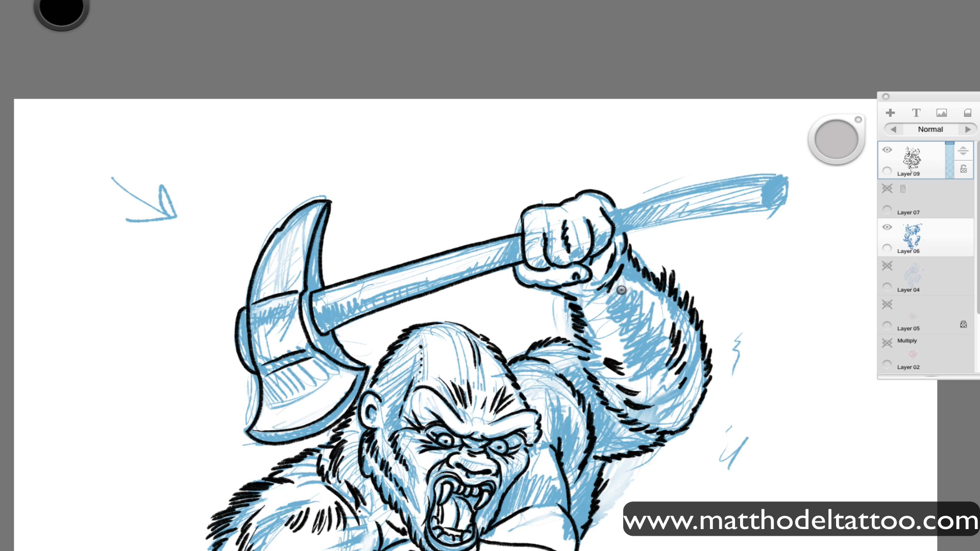
pyautogui.moveTo(621, 290)
pyautogui.mouseDown()
pyautogui.moveTo(631, 307)
pyautogui.moveTo(643, 291)
pyautogui.moveTo(644, 326)
pyautogui.moveTo(654, 331)
pyautogui.moveTo(612, 314)
pyautogui.moveTo(657, 355)
pyautogui.moveTo(661, 383)
pyautogui.moveTo(671, 377)
pyautogui.moveTo(662, 396)
pyautogui.moveTo(681, 390)
pyautogui.moveTo(671, 407)
pyautogui.mouseUp()
# Ink the end of the axe handle beyond the fist and add grain lines to the handle's middle section.
pyautogui.moveTo(624, 231); pyautogui.dragTo(765, 208)
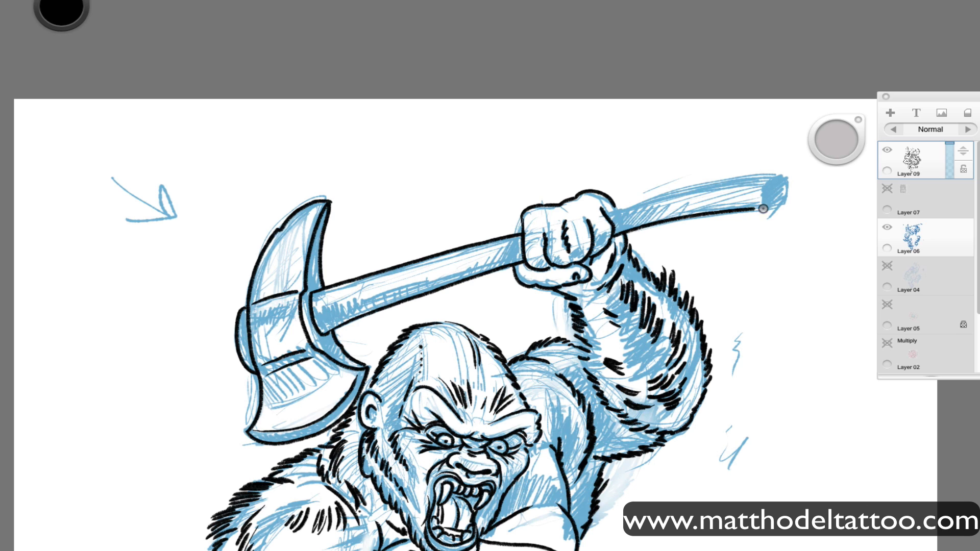
pyautogui.moveTo(604, 214)
pyautogui.mouseDown()
pyautogui.moveTo(750, 175)
pyautogui.moveTo(786, 197)
pyautogui.moveTo(767, 204)
pyautogui.mouseUp()
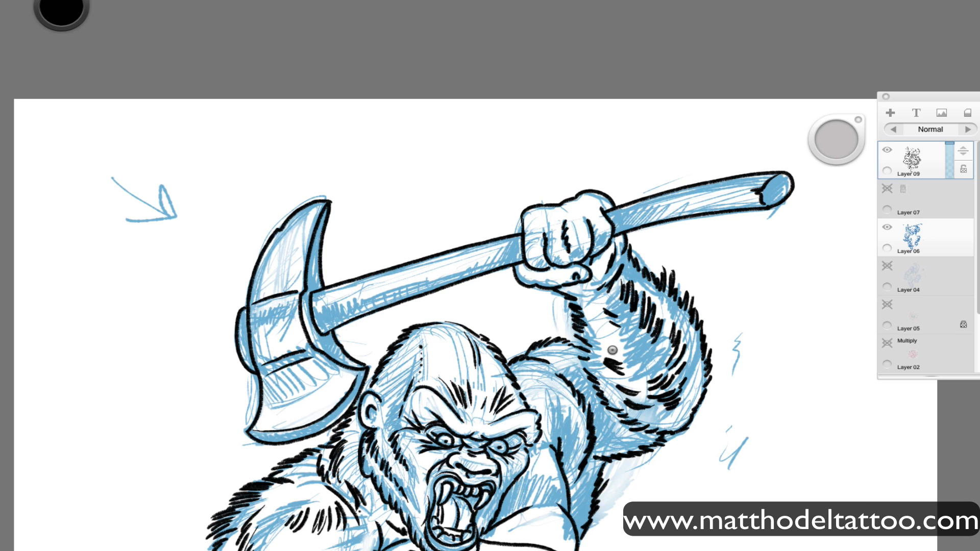
pyautogui.moveTo(416, 289); pyautogui.dragTo(498, 259)
# Check the line art with the blue sketch on Layer 06 hidden, and add a new layer above Layer 09 with the sketch shown again.
pyautogui.press('super+0')
pyautogui.click(887, 227)
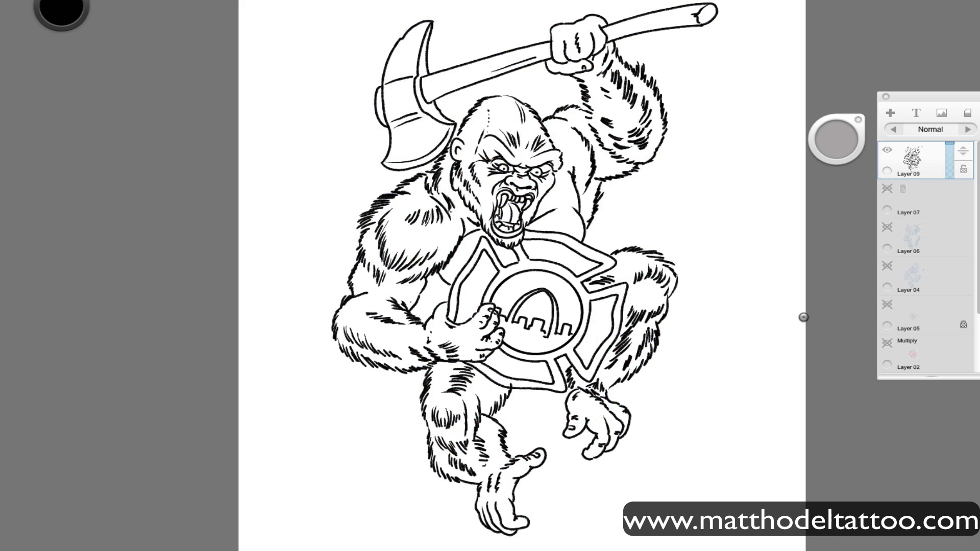
pyautogui.click(890, 112)
pyautogui.click(889, 263)
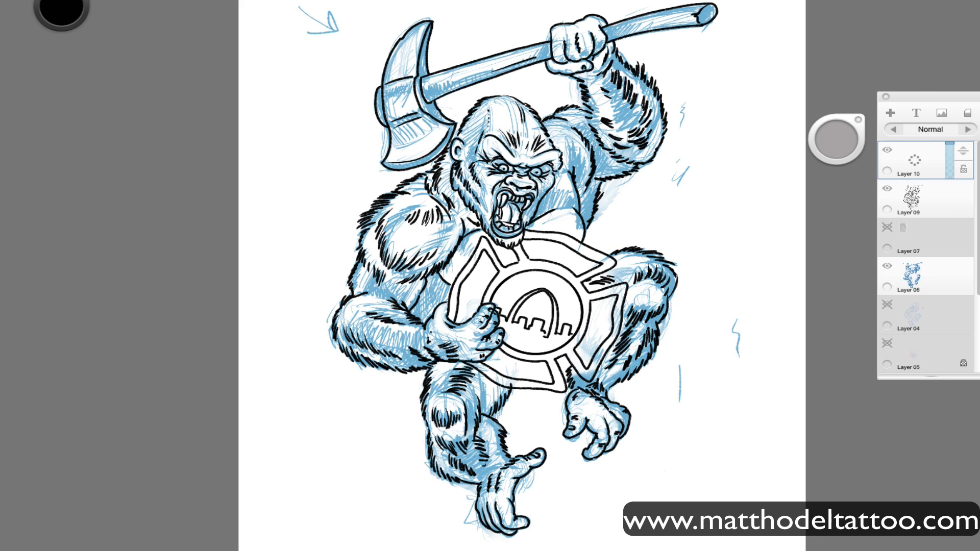
# Test a grainy black brush beside the figure and shade the chest, the raised arm and the gorilla's face on the new layer.
pyautogui.moveTo(280, 200); pyautogui.dragTo(295, 264)
pyautogui.moveTo(431, 279)
pyautogui.mouseDown()
pyautogui.moveTo(425, 294)
pyautogui.moveTo(444, 281)
pyautogui.moveTo(431, 306)
pyautogui.mouseUp()
pyautogui.moveTo(541, 212)
pyautogui.mouseDown()
pyautogui.moveTo(567, 190)
pyautogui.moveTo(575, 152)
pyautogui.moveTo(587, 224)
pyautogui.moveTo(592, 143)
pyautogui.moveTo(612, 168)
pyautogui.moveTo(553, 135)
pyautogui.moveTo(640, 133)
pyautogui.moveTo(613, 67)
pyautogui.moveTo(606, 125)
pyautogui.moveTo(602, 90)
pyautogui.moveTo(656, 120)
pyautogui.moveTo(643, 164)
pyautogui.moveTo(600, 113)
pyautogui.moveTo(596, 194)
pyautogui.moveTo(564, 181)
pyautogui.moveTo(458, 235)
pyautogui.moveTo(474, 224)
pyautogui.moveTo(482, 108)
pyautogui.moveTo(462, 146)
pyautogui.moveTo(449, 138)
pyautogui.moveTo(485, 199)
pyautogui.moveTo(466, 161)
pyautogui.moveTo(502, 190)
pyautogui.mouseUp()
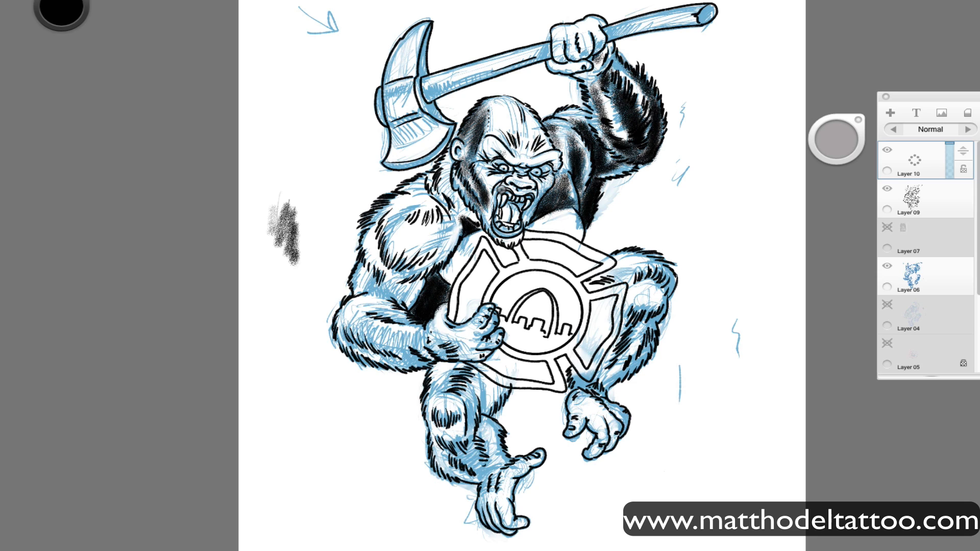
pyautogui.moveTo(506, 105)
pyautogui.mouseDown()
pyautogui.moveTo(514, 147)
pyautogui.moveTo(505, 120)
pyautogui.moveTo(510, 147)
pyautogui.moveTo(493, 132)
pyautogui.moveTo(523, 150)
pyautogui.moveTo(542, 144)
pyautogui.moveTo(515, 144)
pyautogui.moveTo(537, 129)
pyautogui.moveTo(499, 120)
pyautogui.mouseUp()
pyautogui.moveTo(835, 137); pyautogui.dragTo(792, 146)
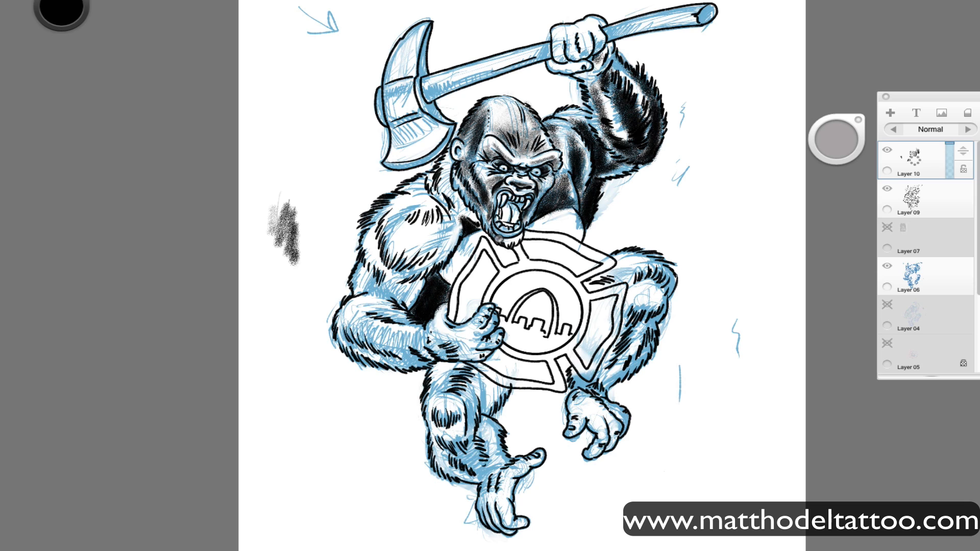
pyautogui.moveTo(837, 137); pyautogui.dragTo(884, 130)
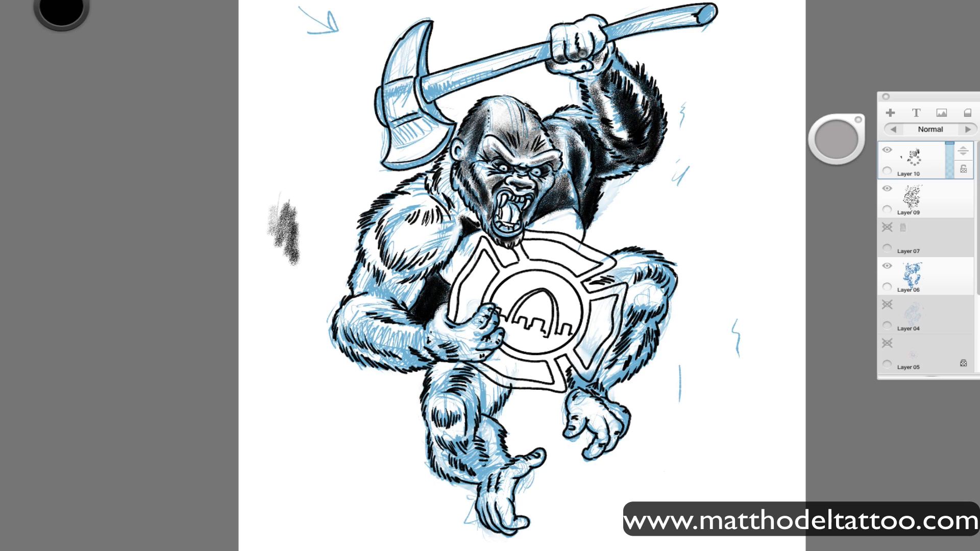
# Shade the raised fist, the badge-holding arm and shoulder, both legs, the crown of the head, and the axe handle and blade.
pyautogui.moveTo(583, 52)
pyautogui.mouseDown()
pyautogui.moveTo(597, 21)
pyautogui.moveTo(600, 38)
pyautogui.moveTo(560, 49)
pyautogui.moveTo(603, 37)
pyautogui.mouseUp()
pyautogui.moveTo(388, 239)
pyautogui.mouseDown()
pyautogui.moveTo(393, 255)
pyautogui.moveTo(409, 245)
pyautogui.moveTo(373, 255)
pyautogui.moveTo(370, 283)
pyautogui.moveTo(352, 299)
pyautogui.moveTo(396, 296)
pyautogui.moveTo(352, 322)
pyautogui.moveTo(409, 352)
pyautogui.moveTo(438, 347)
pyautogui.moveTo(377, 314)
pyautogui.moveTo(397, 328)
pyautogui.moveTo(370, 276)
pyautogui.moveTo(406, 291)
pyautogui.moveTo(383, 206)
pyautogui.moveTo(416, 204)
pyautogui.moveTo(449, 173)
pyautogui.moveTo(434, 214)
pyautogui.moveTo(470, 434)
pyautogui.moveTo(439, 378)
pyautogui.moveTo(488, 403)
pyautogui.moveTo(449, 451)
pyautogui.moveTo(469, 460)
pyautogui.moveTo(494, 429)
pyautogui.moveTo(490, 439)
pyautogui.moveTo(444, 415)
pyautogui.moveTo(457, 379)
pyautogui.moveTo(497, 391)
pyautogui.moveTo(454, 464)
pyautogui.moveTo(580, 380)
pyautogui.moveTo(597, 388)
pyautogui.moveTo(619, 339)
pyautogui.moveTo(643, 337)
pyautogui.moveTo(628, 378)
pyautogui.moveTo(645, 271)
pyautogui.moveTo(622, 257)
pyautogui.moveTo(646, 268)
pyautogui.moveTo(649, 299)
pyautogui.moveTo(672, 285)
pyautogui.mouseUp()
pyautogui.moveTo(520, 129)
pyautogui.mouseDown()
pyautogui.moveTo(521, 145)
pyautogui.moveTo(508, 118)
pyautogui.moveTo(526, 92)
pyautogui.mouseUp()
pyautogui.moveTo(431, 98)
pyautogui.mouseDown()
pyautogui.moveTo(626, 23)
pyautogui.moveTo(714, 4)
pyautogui.moveTo(703, 0)
pyautogui.moveTo(703, 23)
pyautogui.mouseUp()
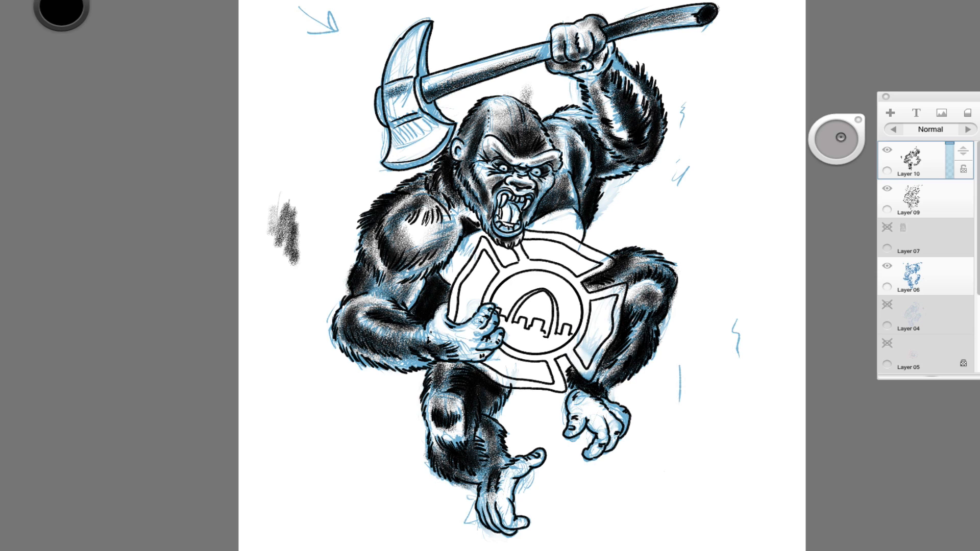
pyautogui.moveTo(419, 87)
pyautogui.mouseDown()
pyautogui.moveTo(425, 111)
pyautogui.moveTo(439, 111)
pyautogui.moveTo(377, 95)
pyautogui.moveTo(383, 117)
pyautogui.moveTo(418, 133)
pyautogui.moveTo(405, 142)
pyautogui.moveTo(440, 145)
pyautogui.mouseUp()
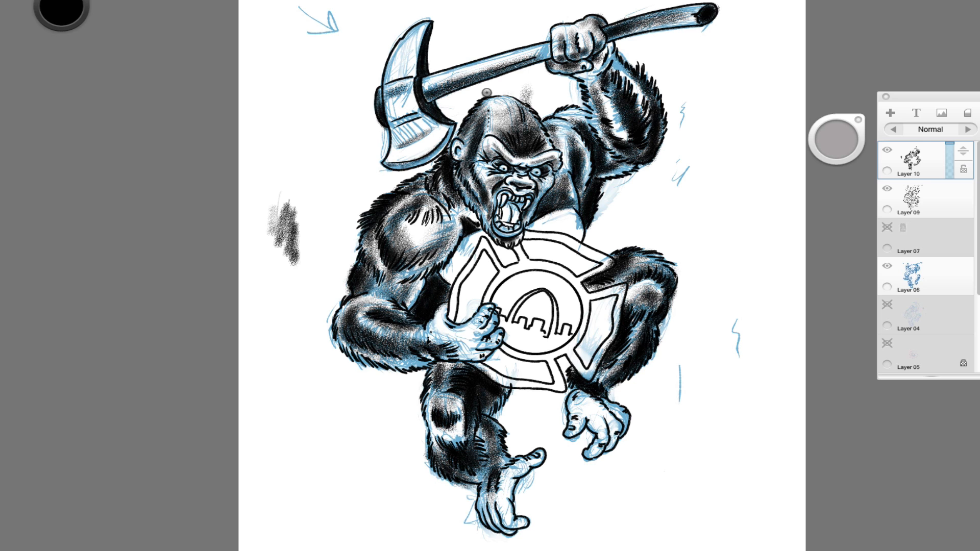
# Save the drawing in TIFF format under the suggested file name.
pyautogui.press('super+s')
pyautogui.press('Return')
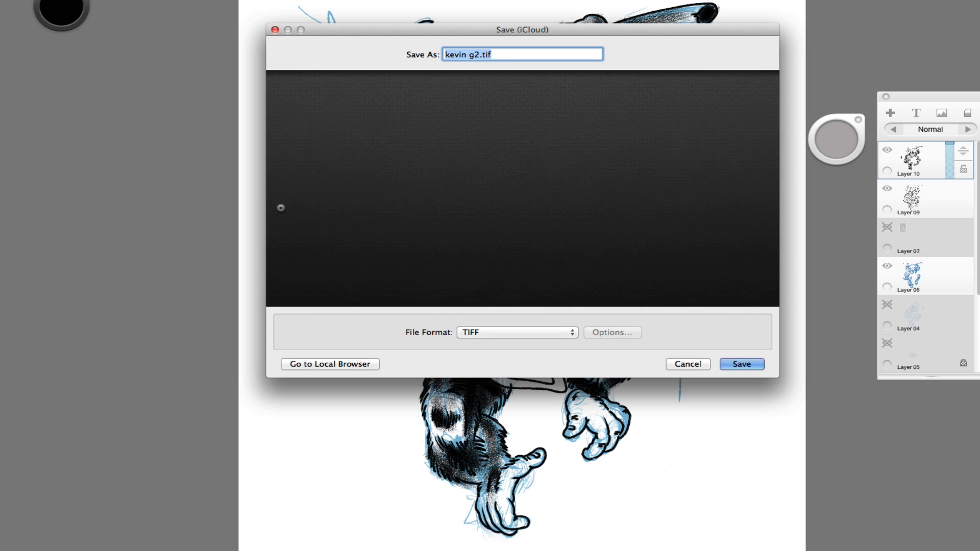
pyautogui.click(750, 363)
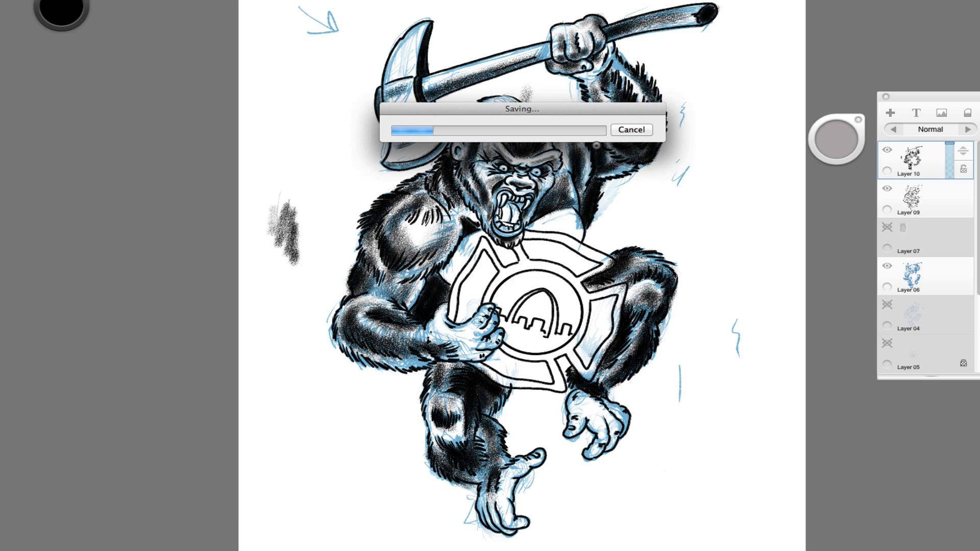